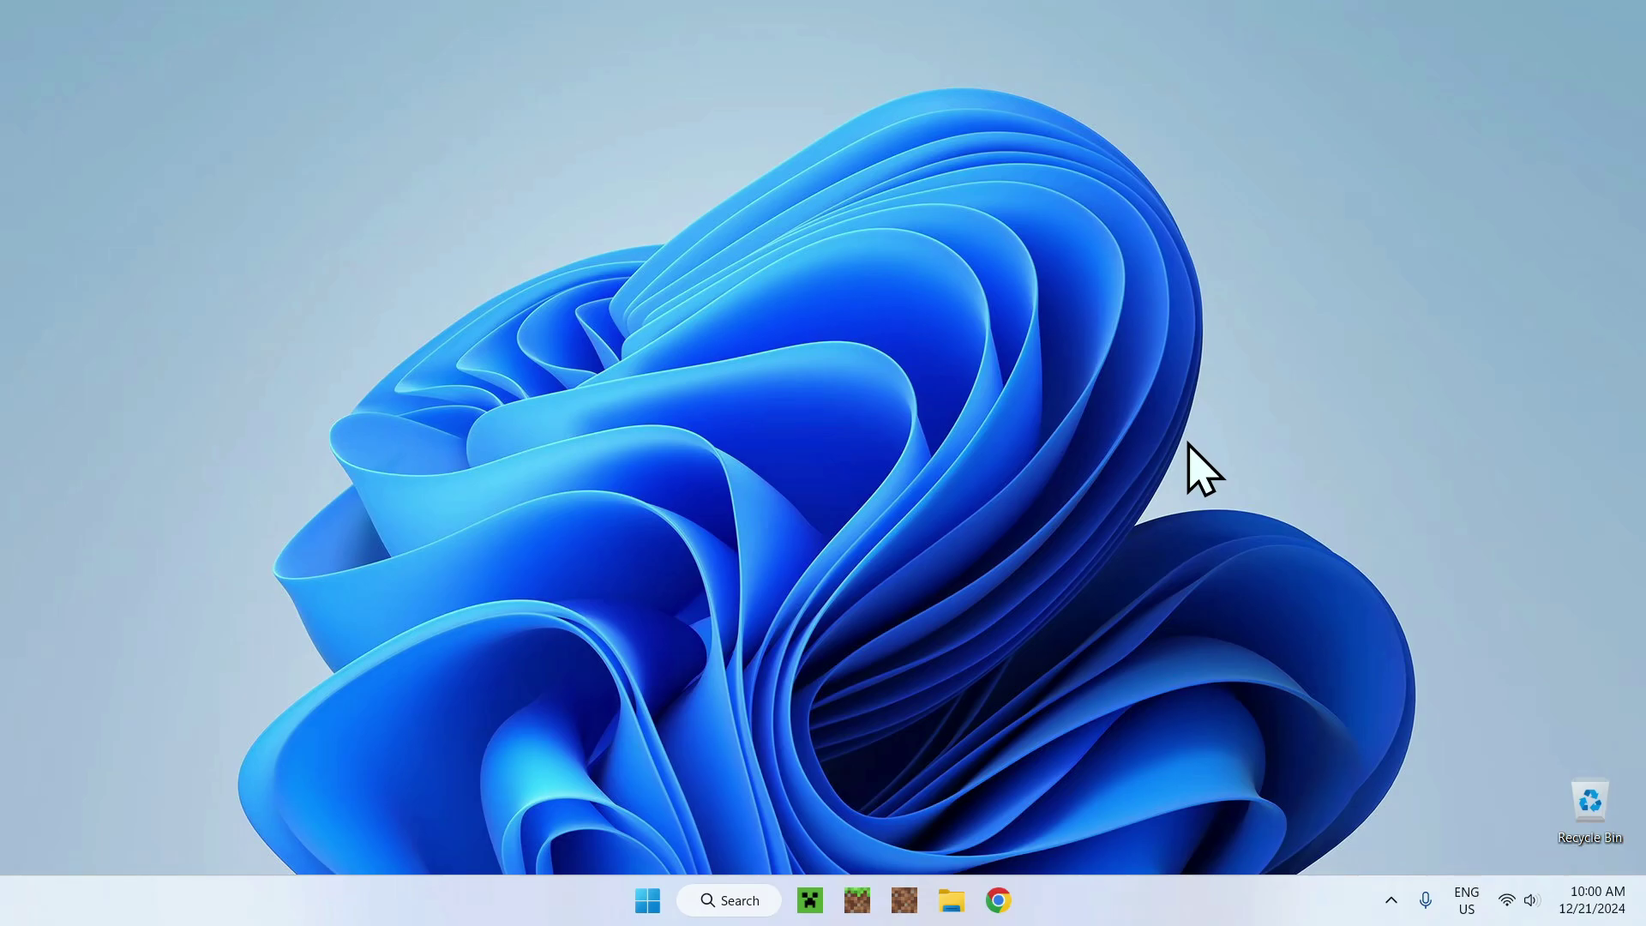
- Open Chrome, search Google for Modrinth and open the Modrinth website from the results
left_click(986, 879)
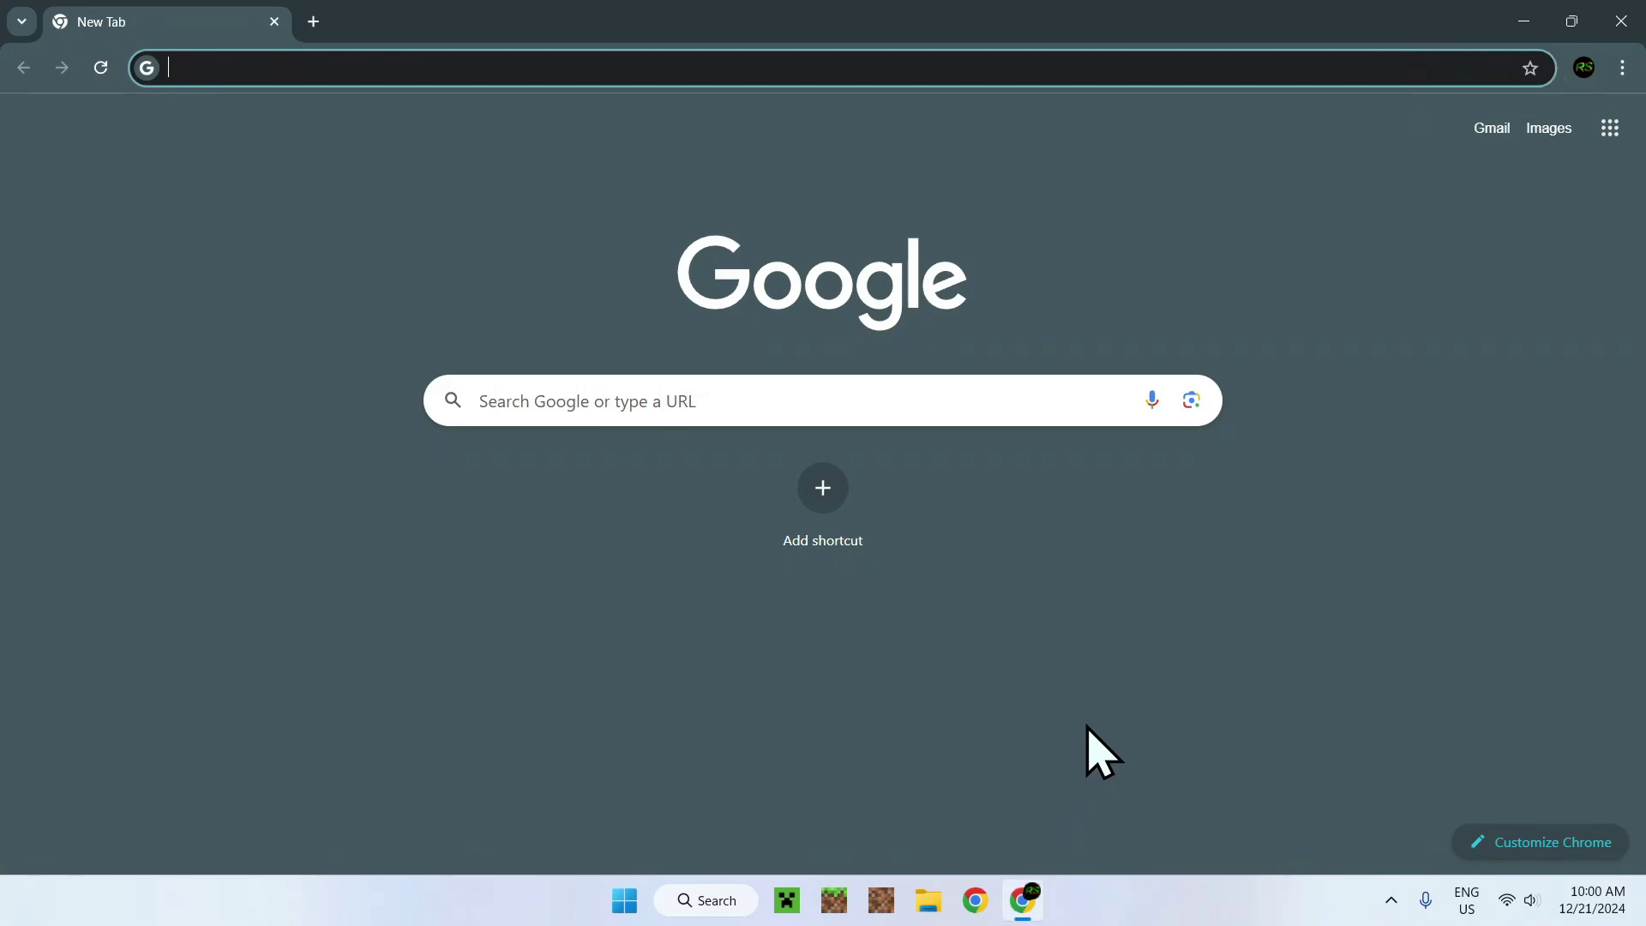
left_click(988, 401)
type("Modrinth")
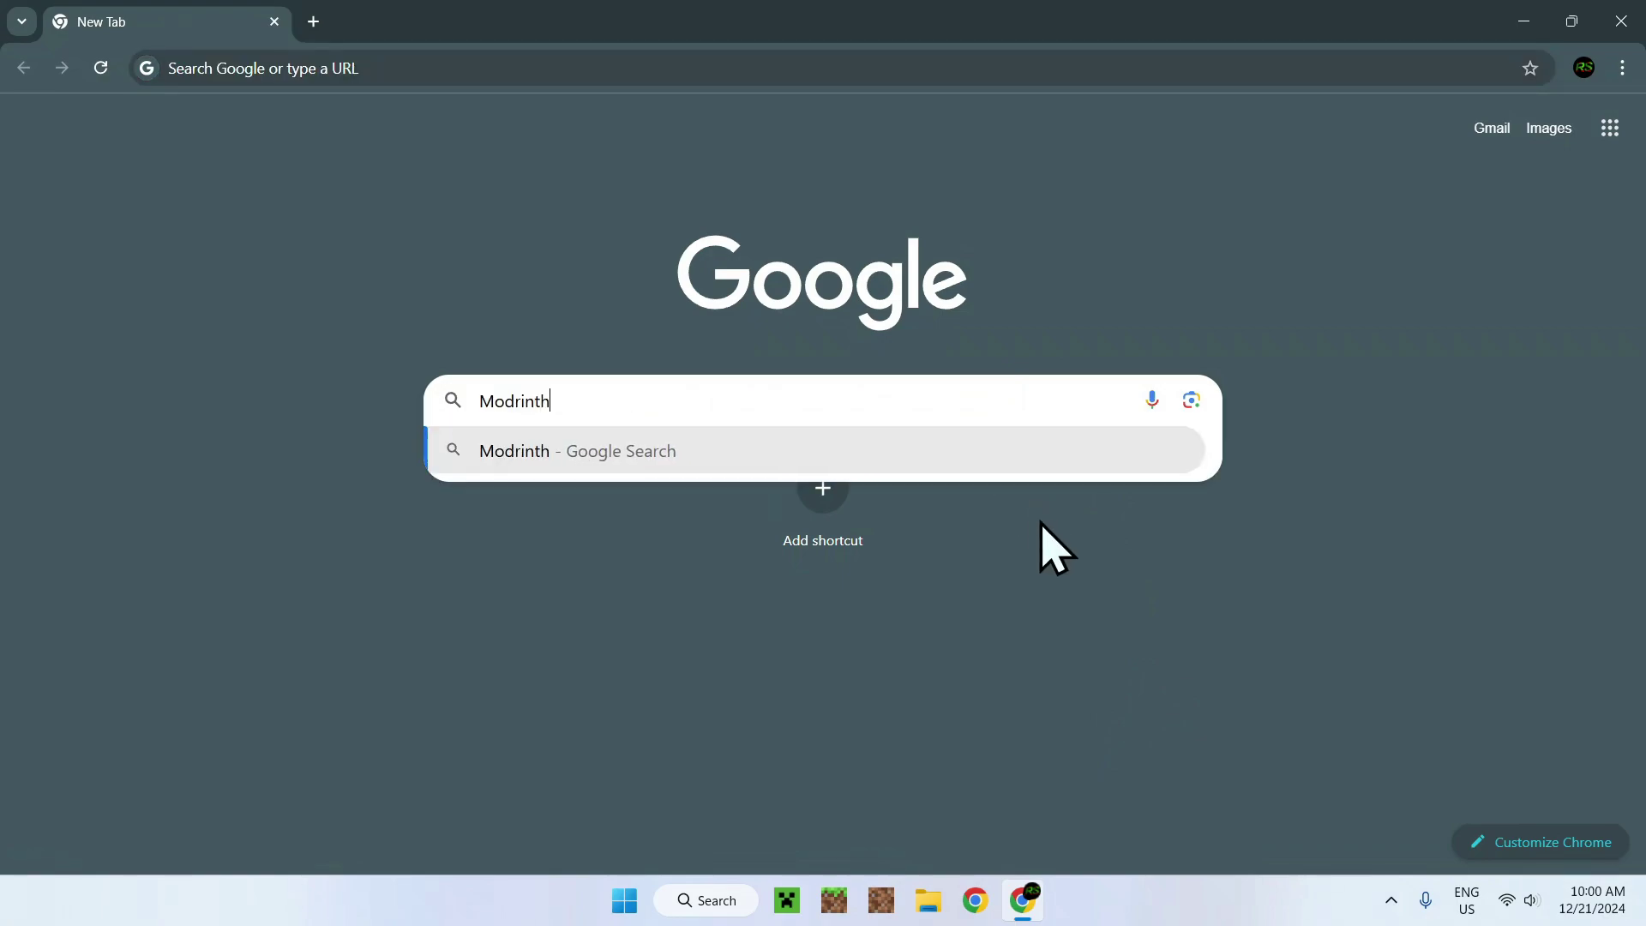
key("Return")
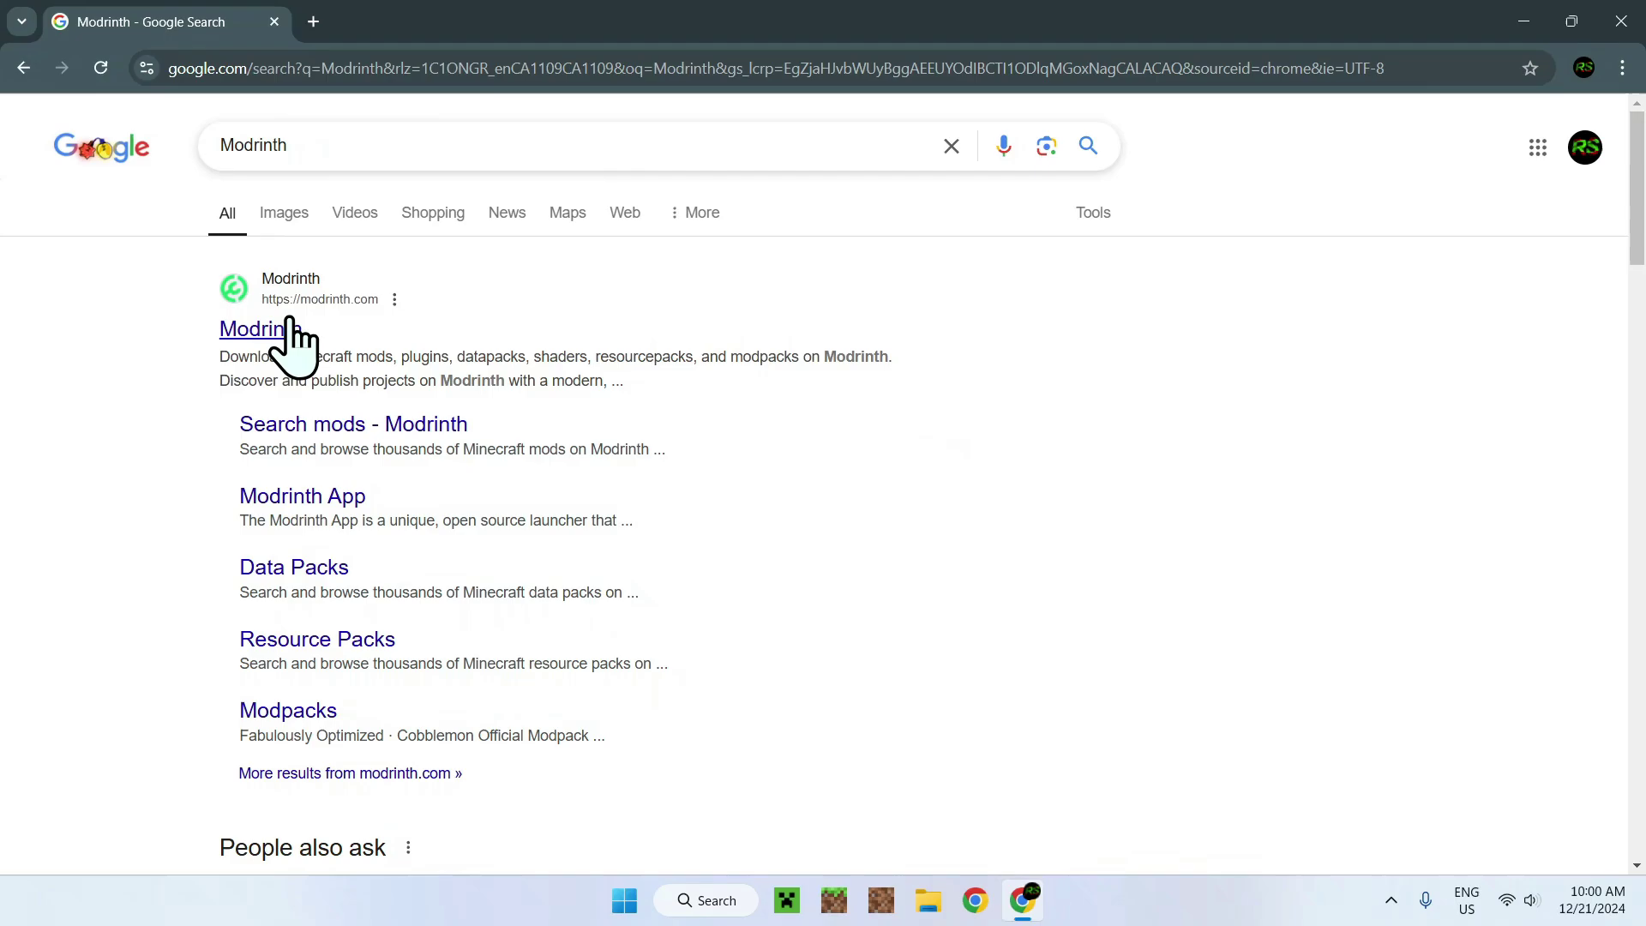
left_click(260, 329)
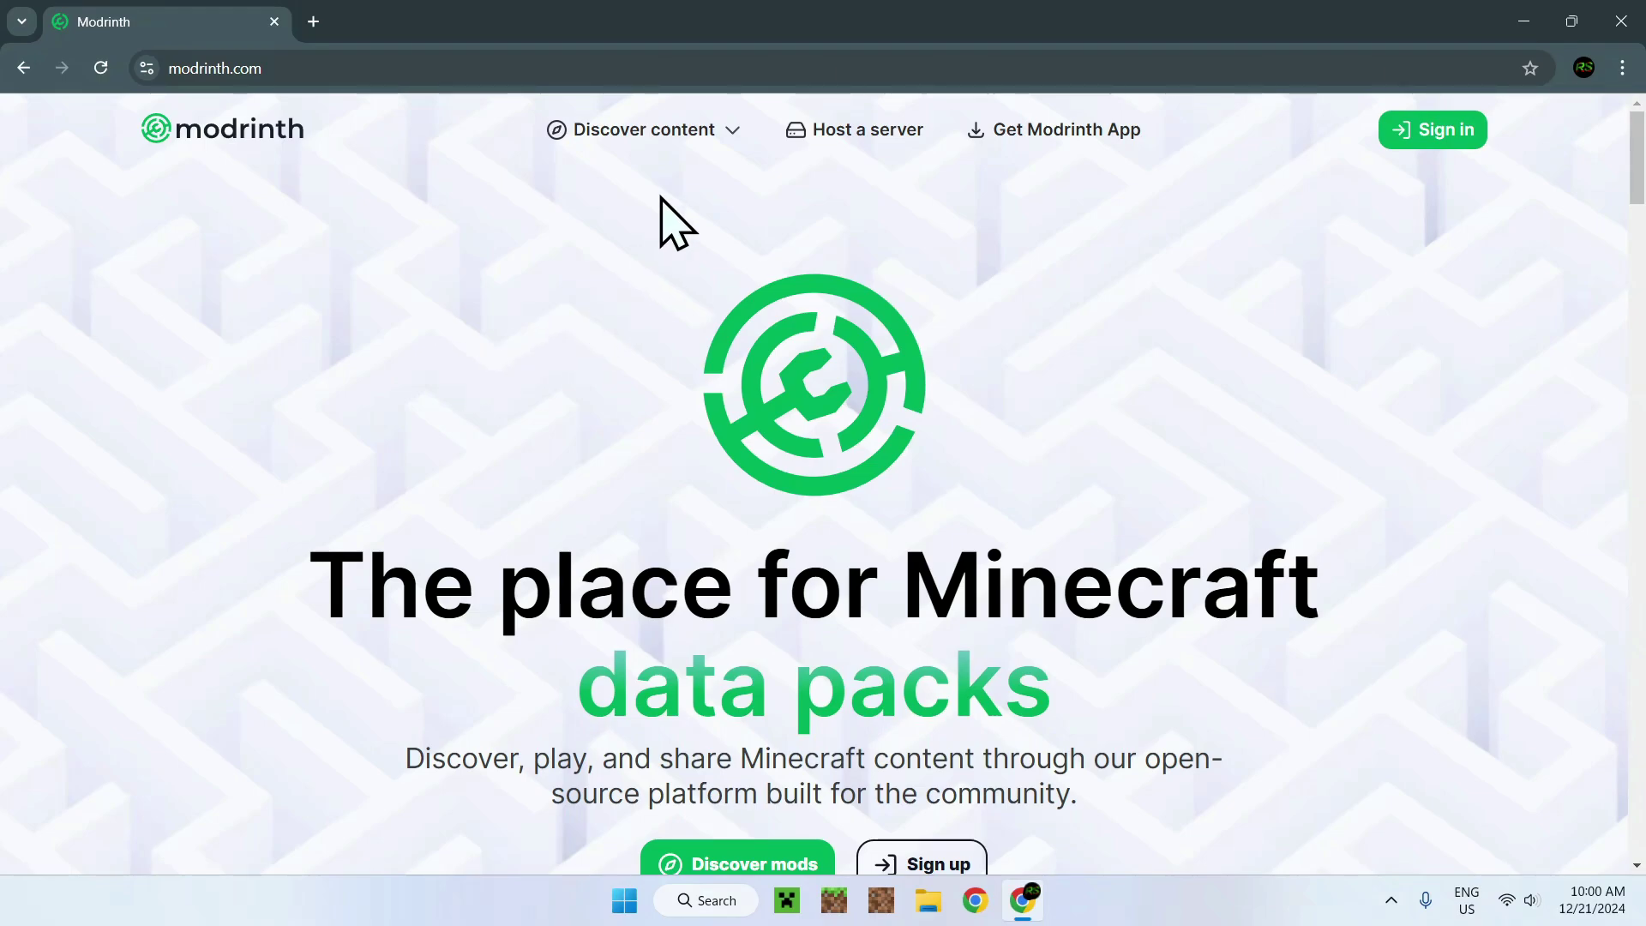
- Search Modrinth's modpacks for "Better MC" and open the version list of Better MC [FABRIC] - BMC2
left_click(649, 136)
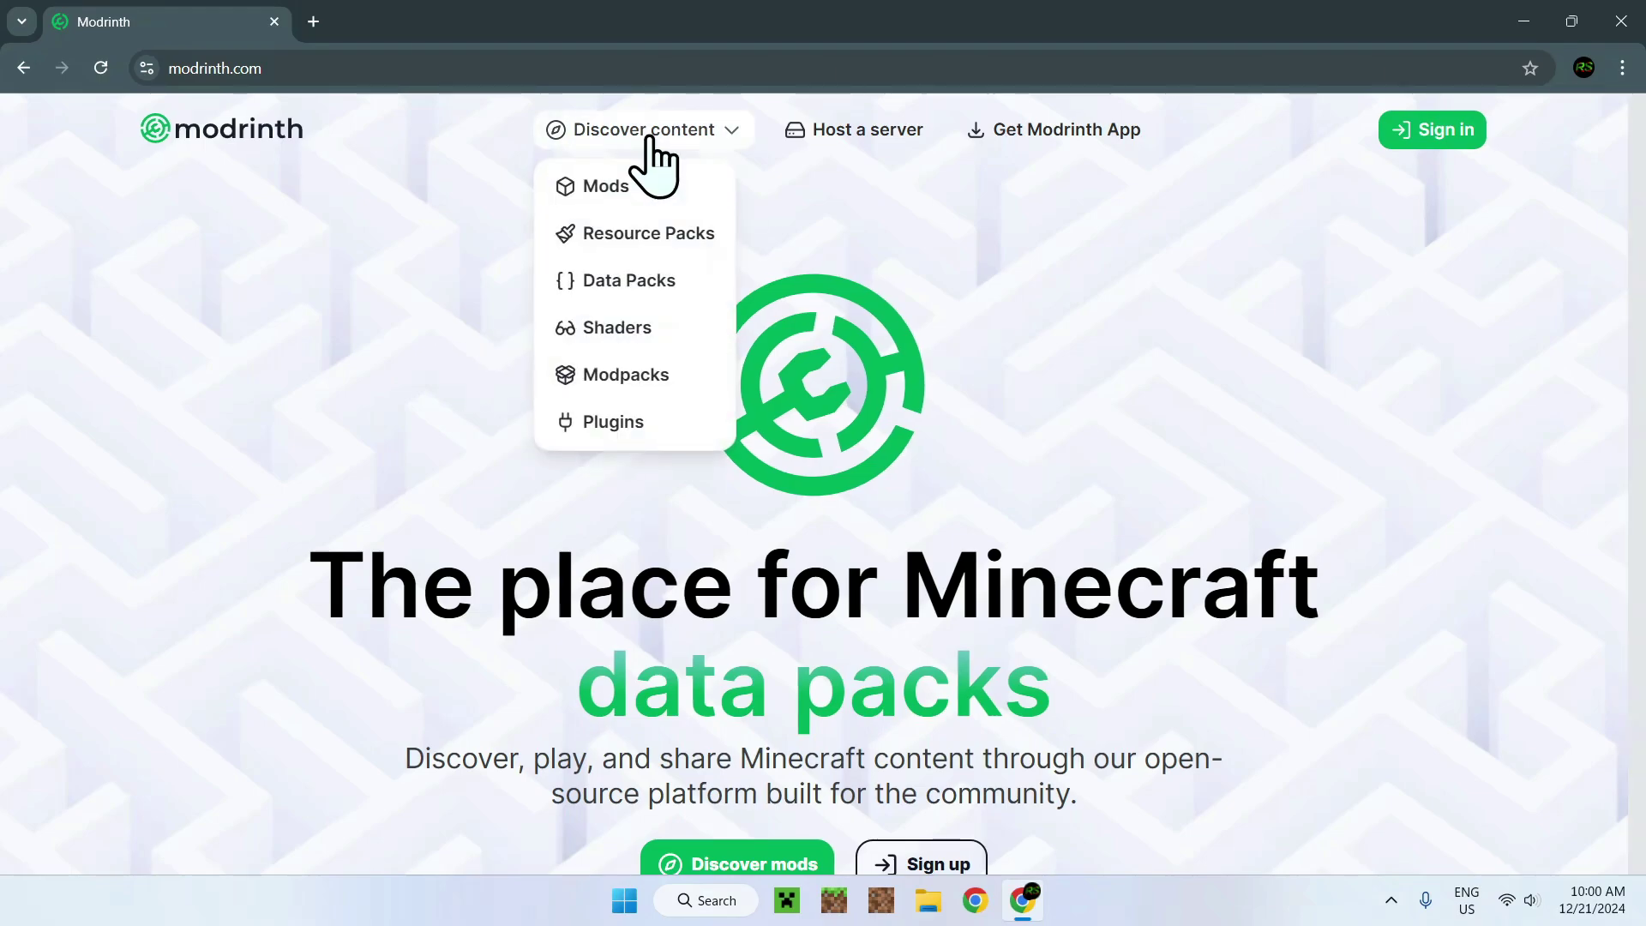
left_click(629, 375)
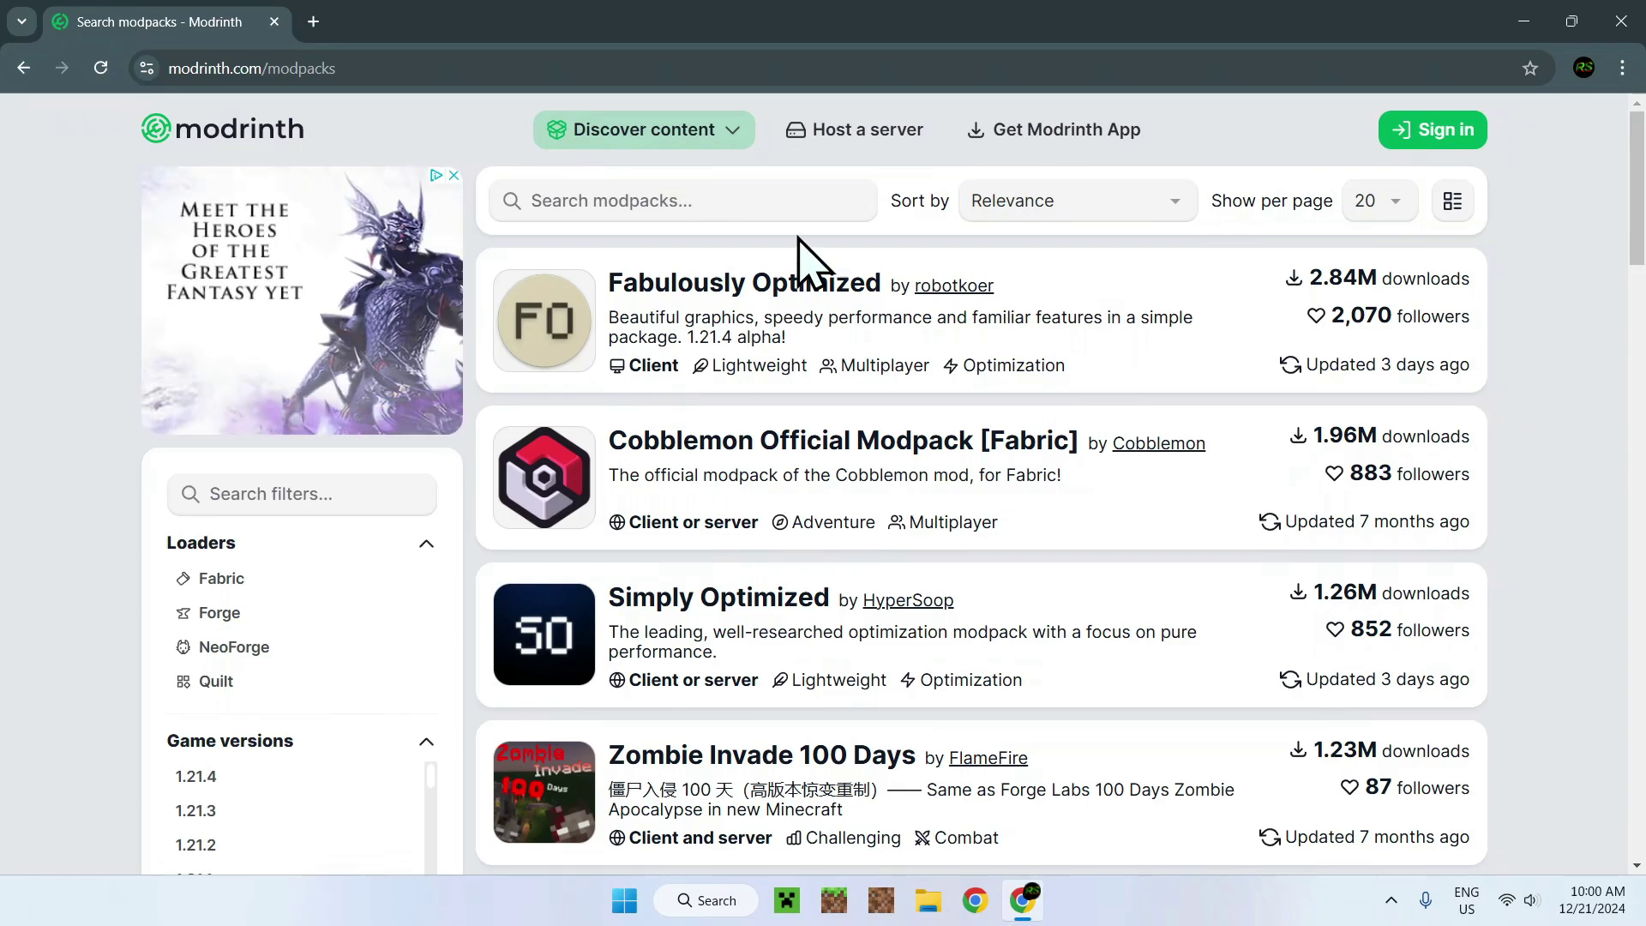
left_click(636, 201)
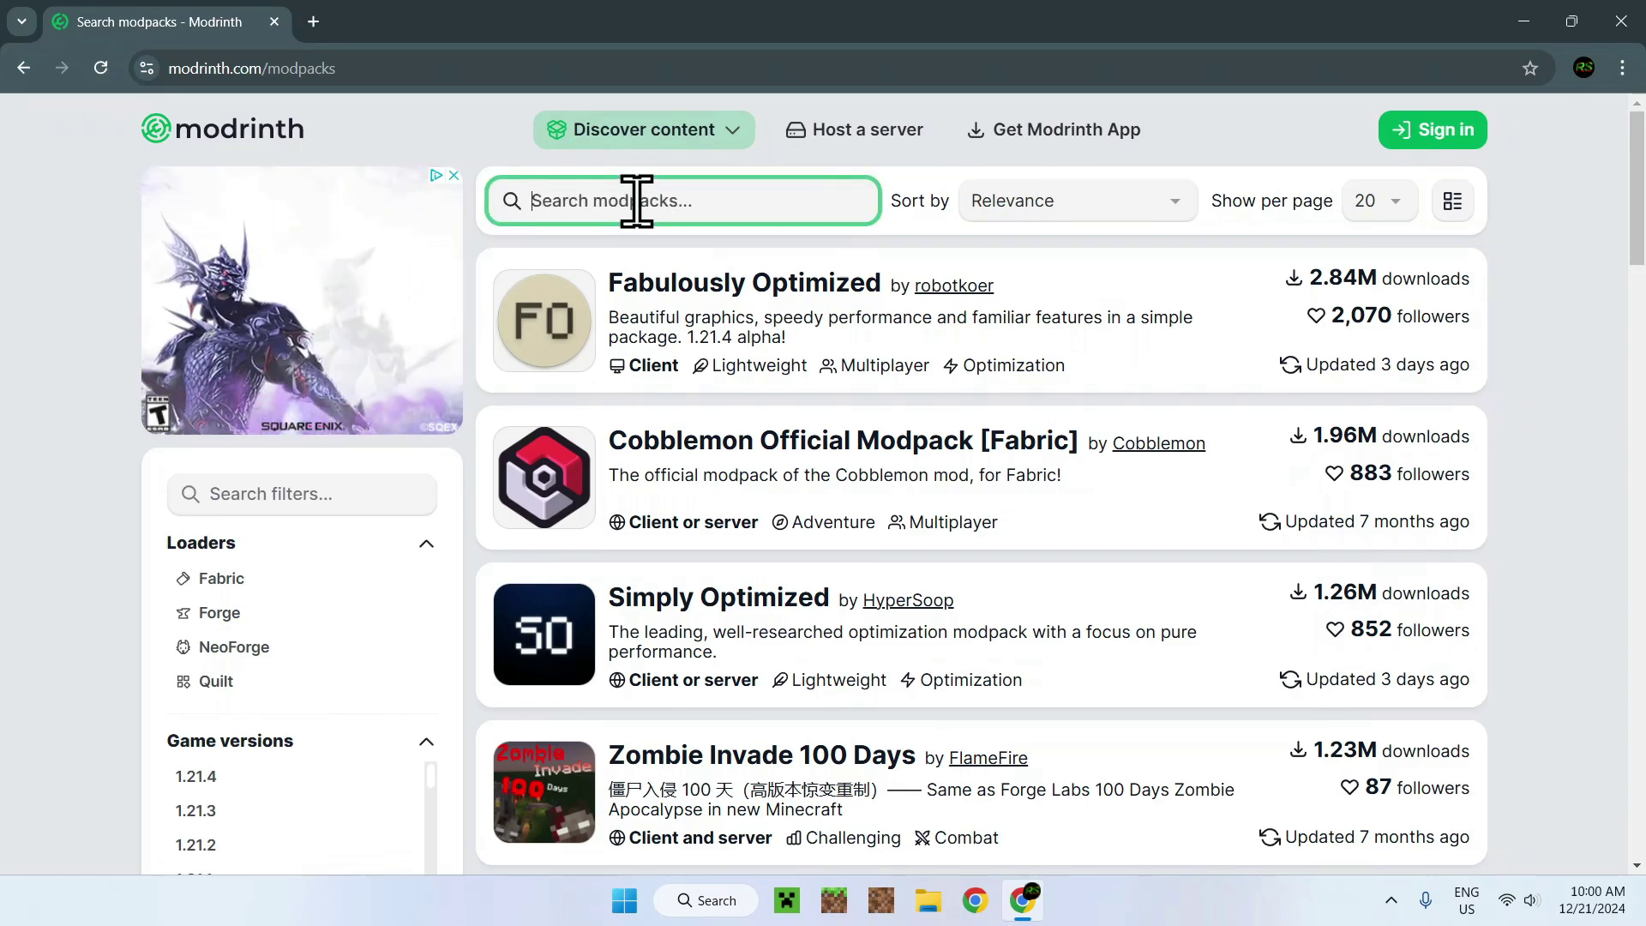
type("Better MC")
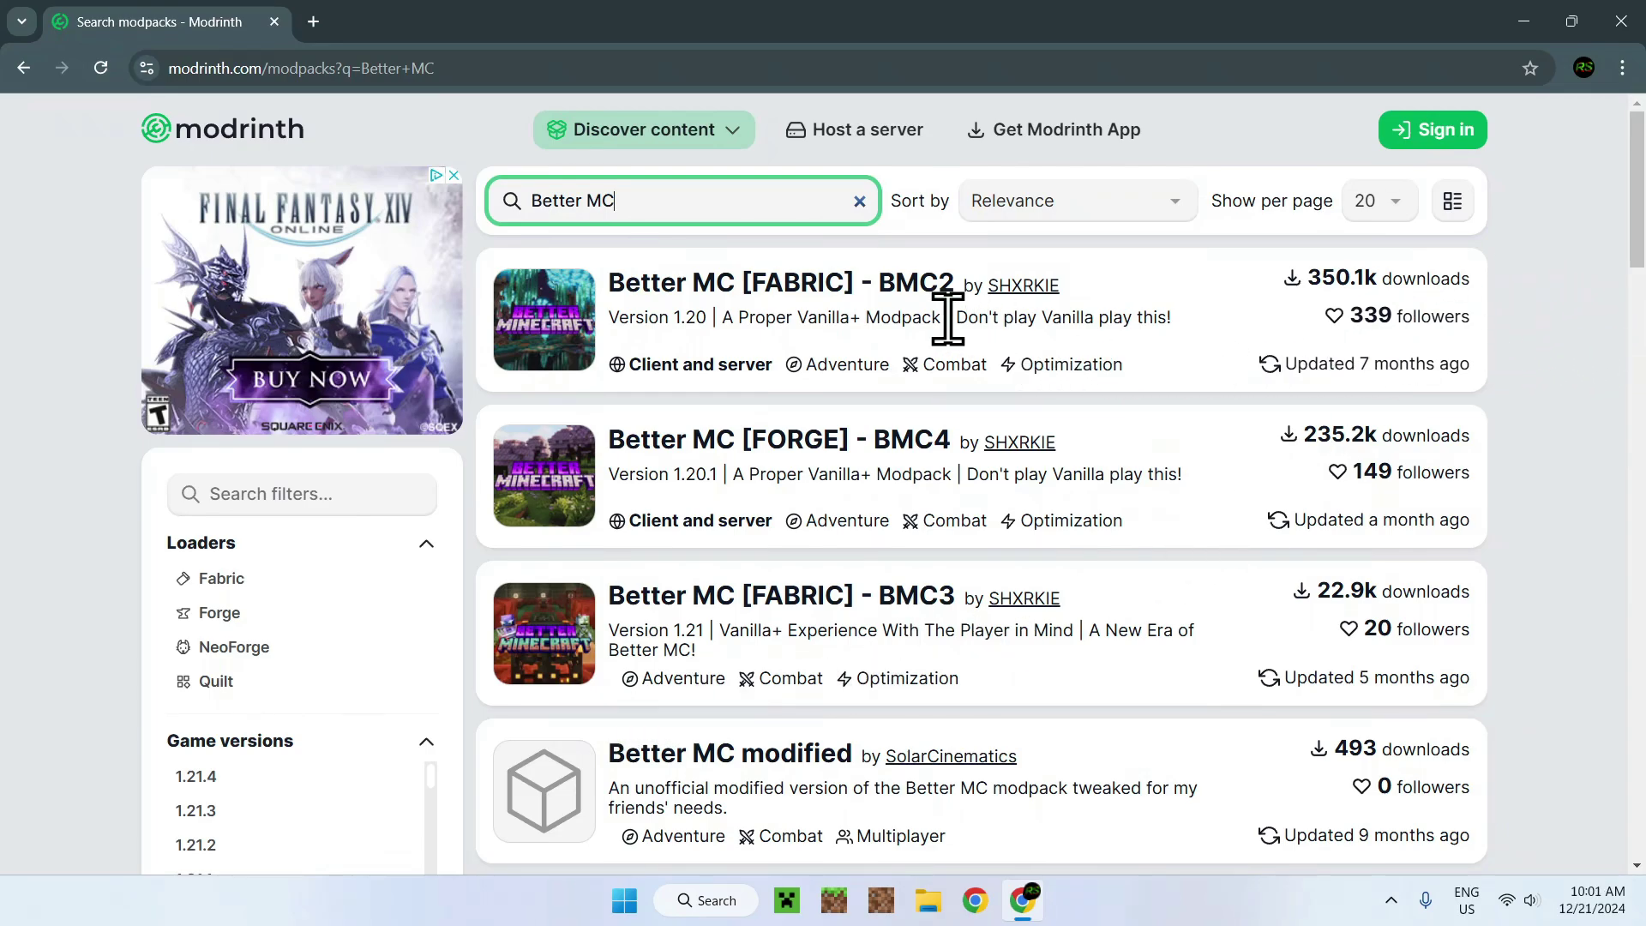
left_click(817, 291)
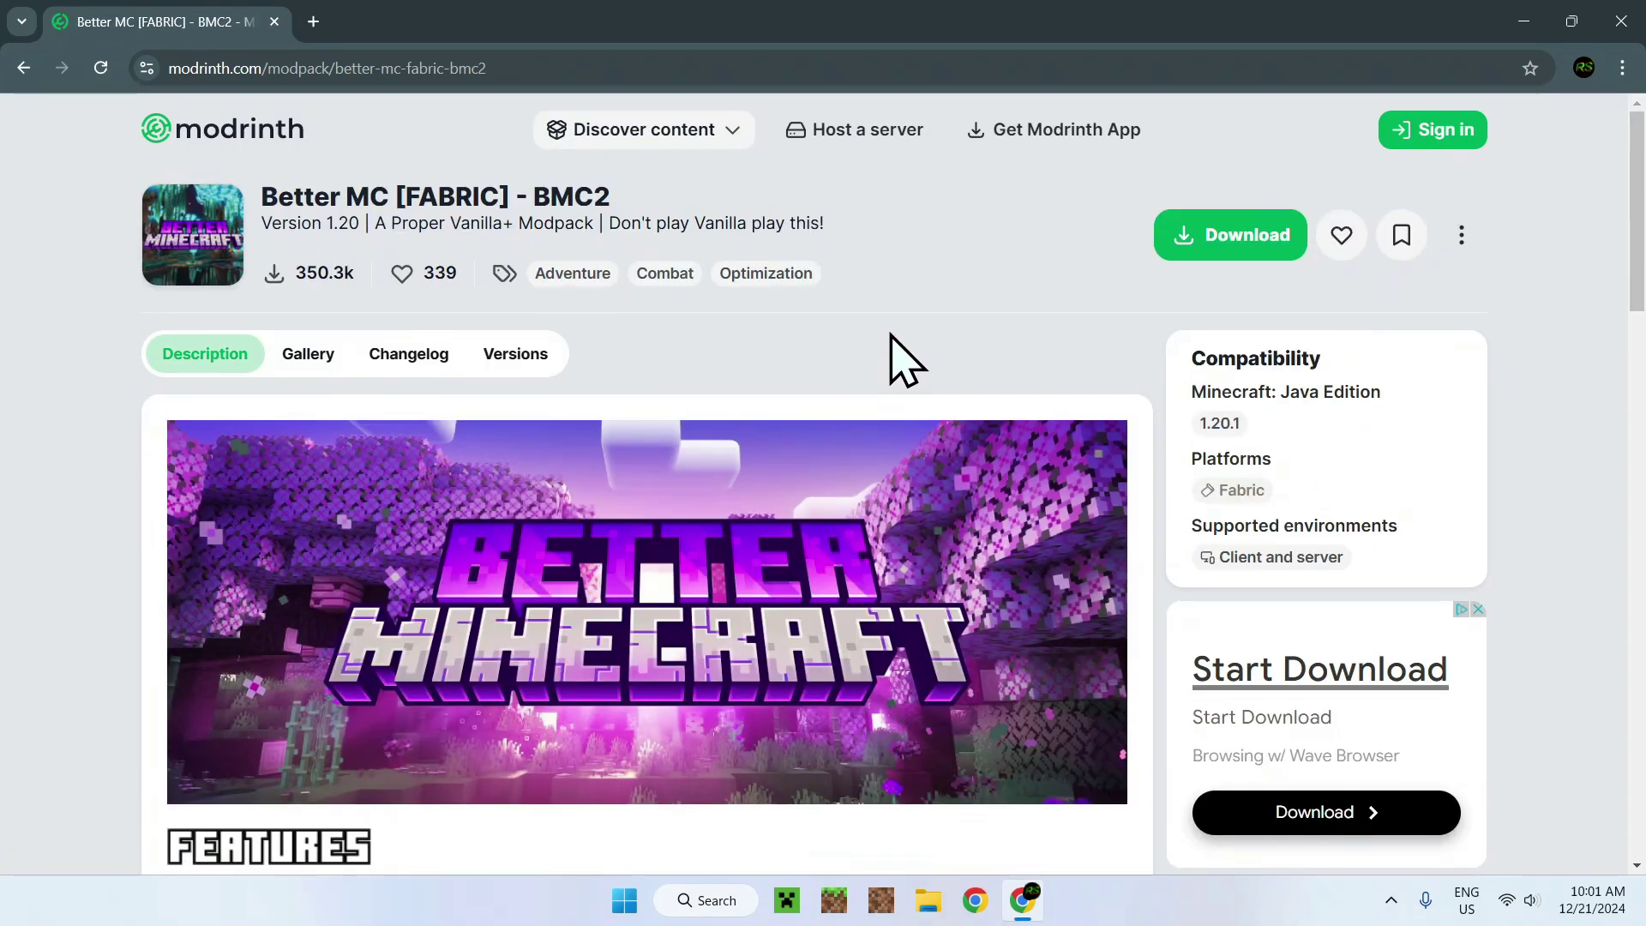
left_click(517, 355)
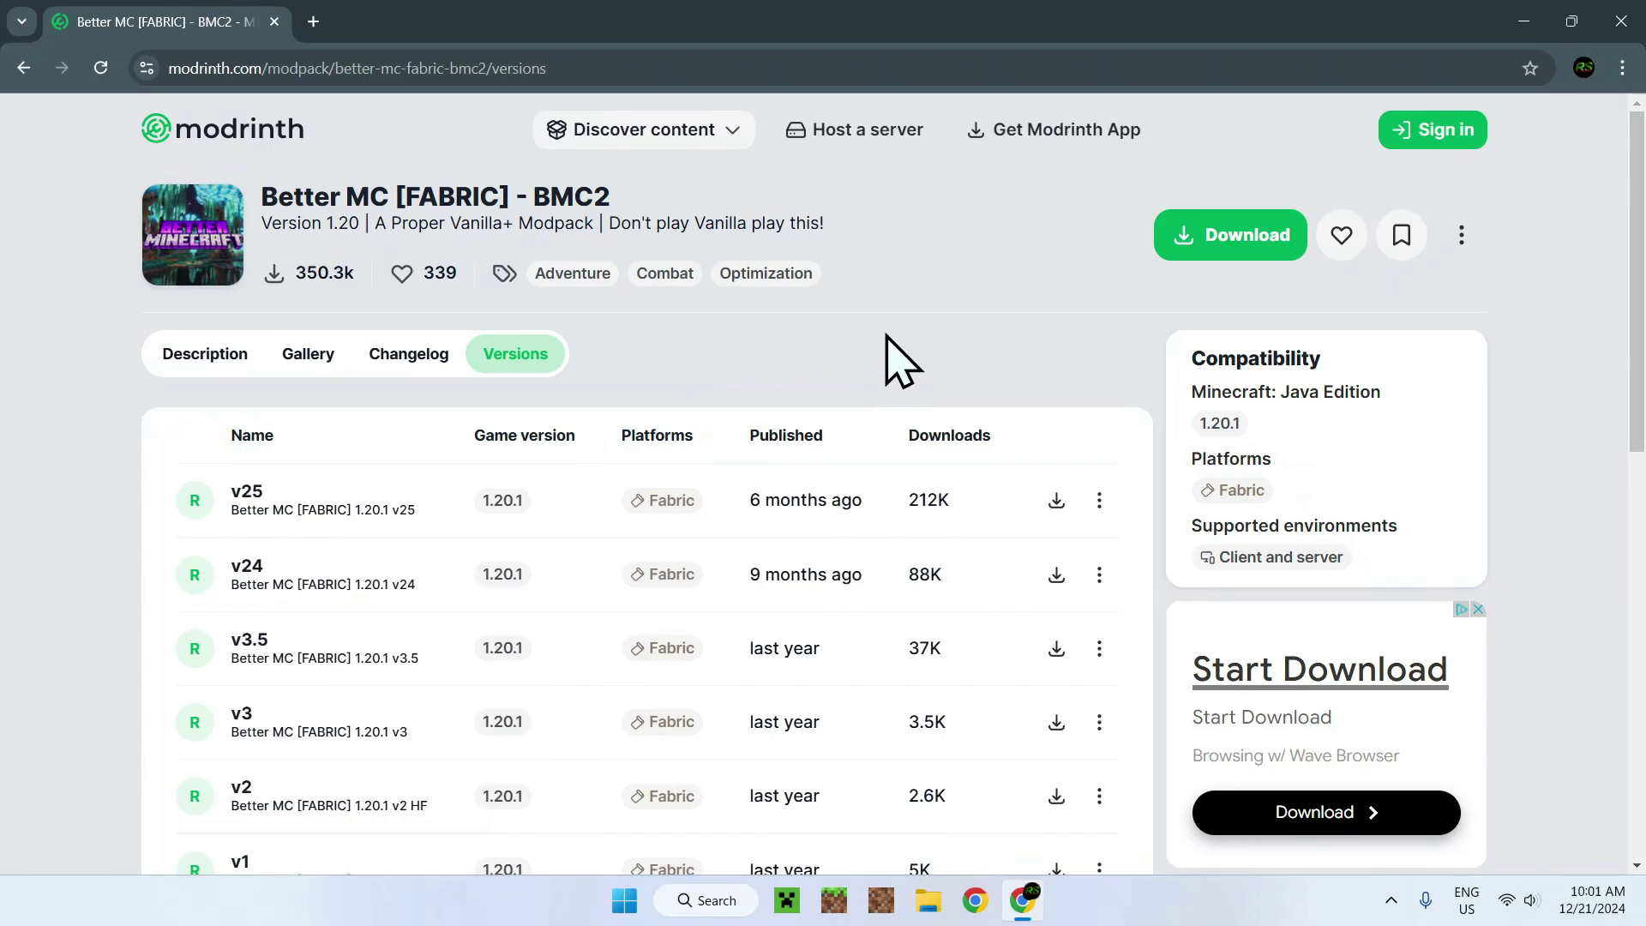
- Search Google for "MRPACK To ZIP" in a new tab and open the Modrinth Pack to Zip Converter's Download from URL section
left_click(314, 23)
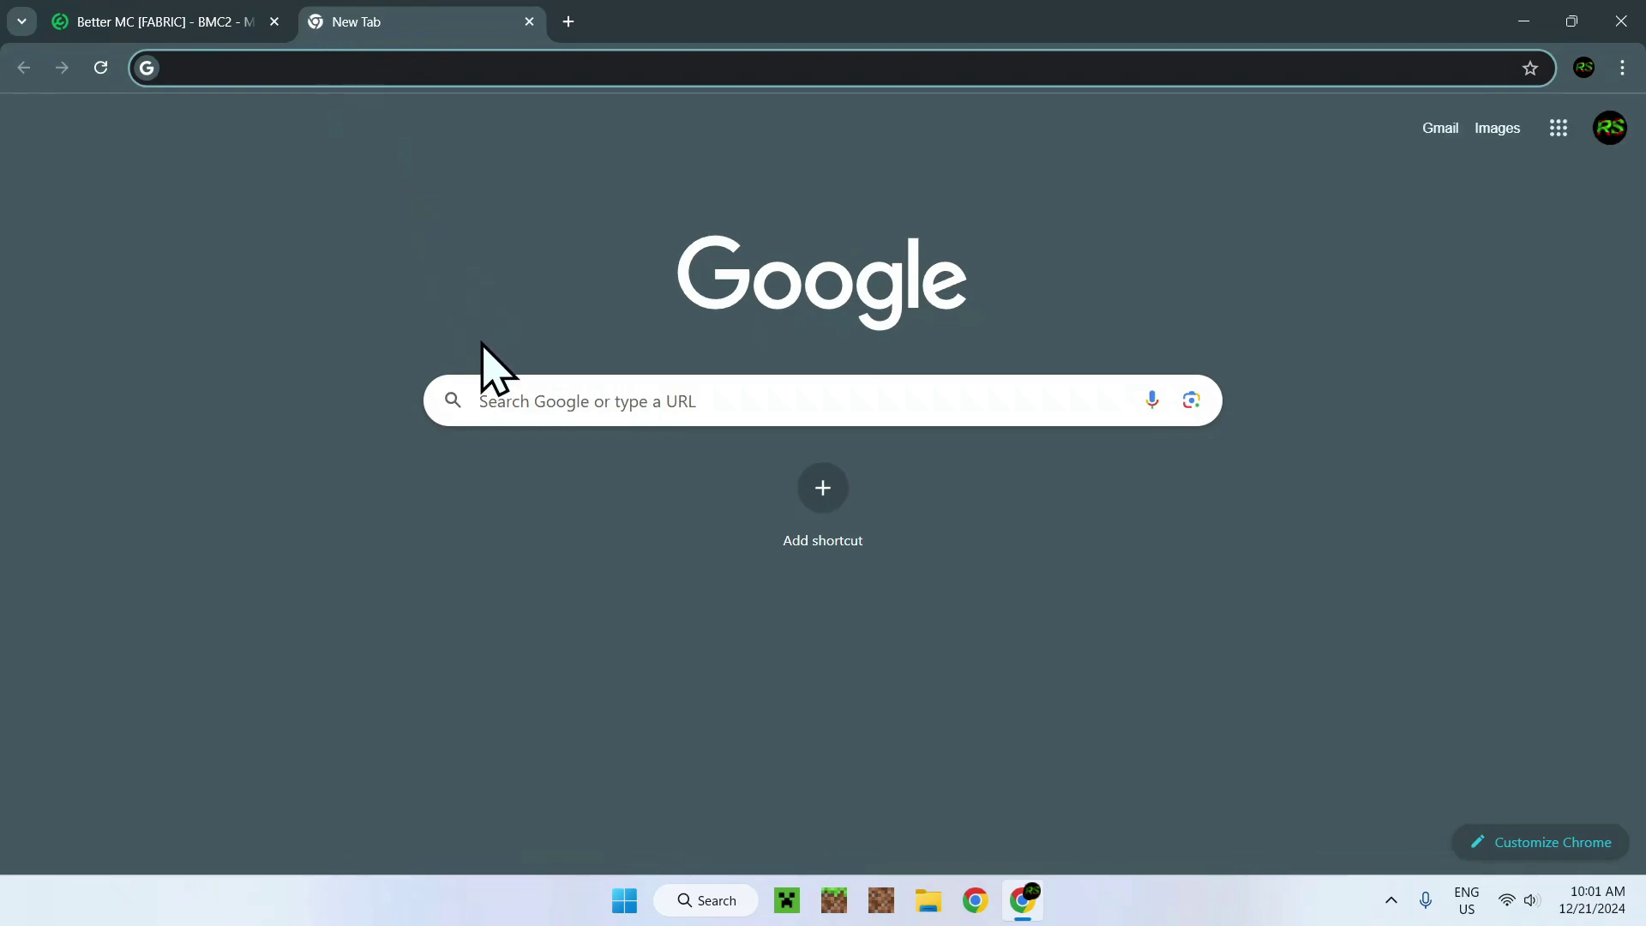
left_click(514, 398)
type("M")
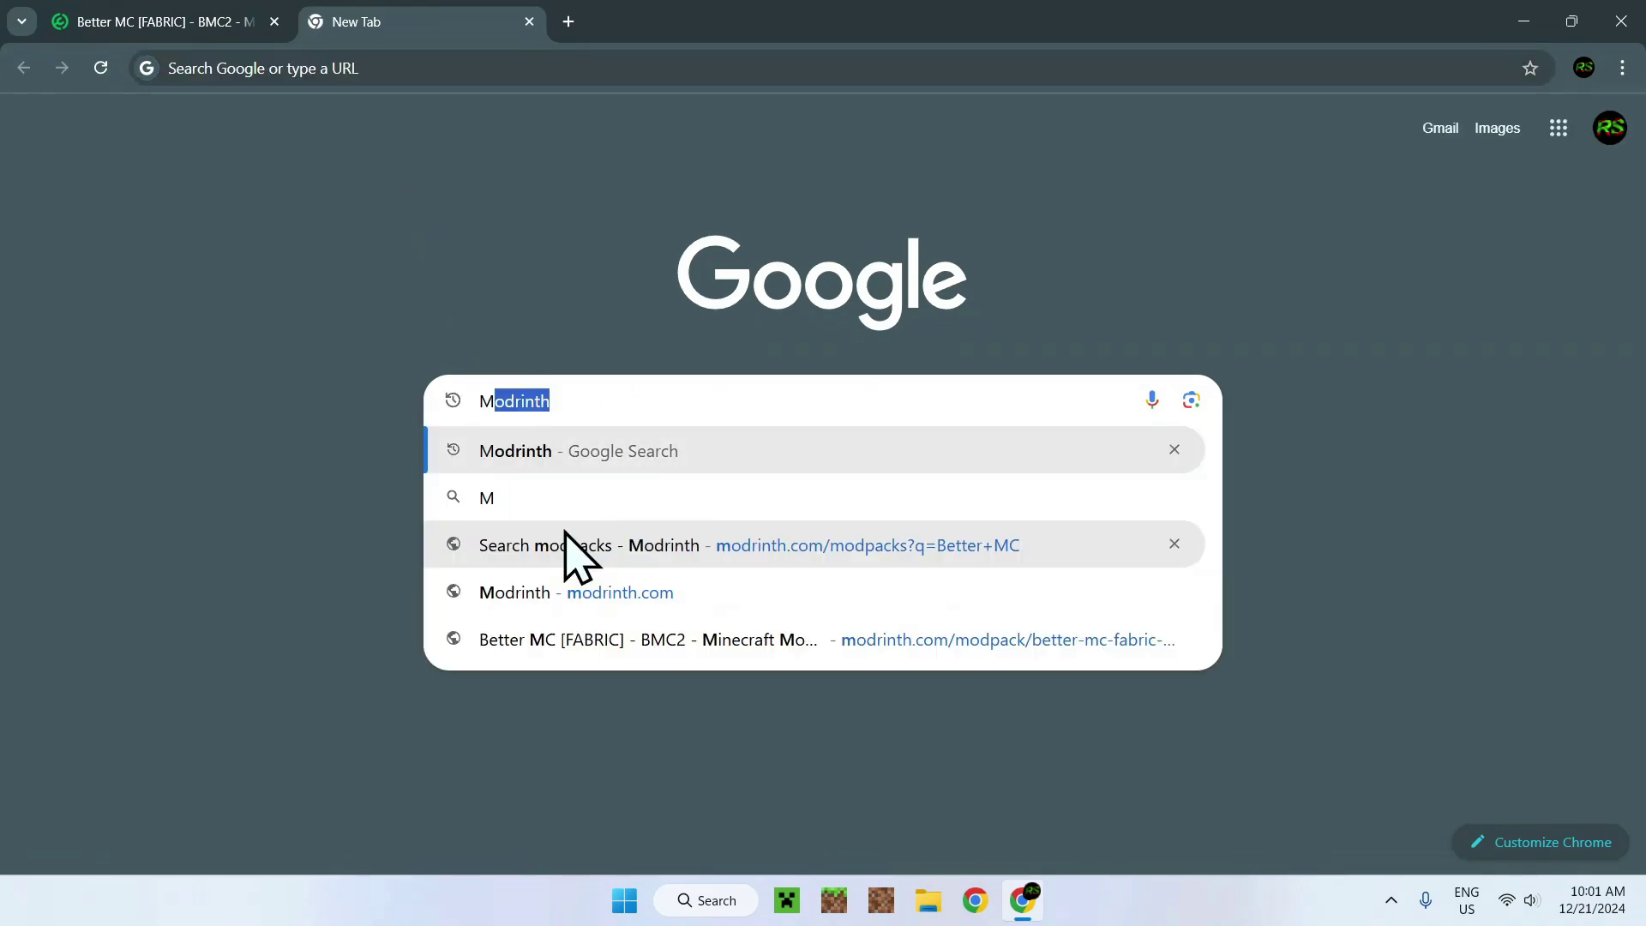
type("RPACK To ZIP")
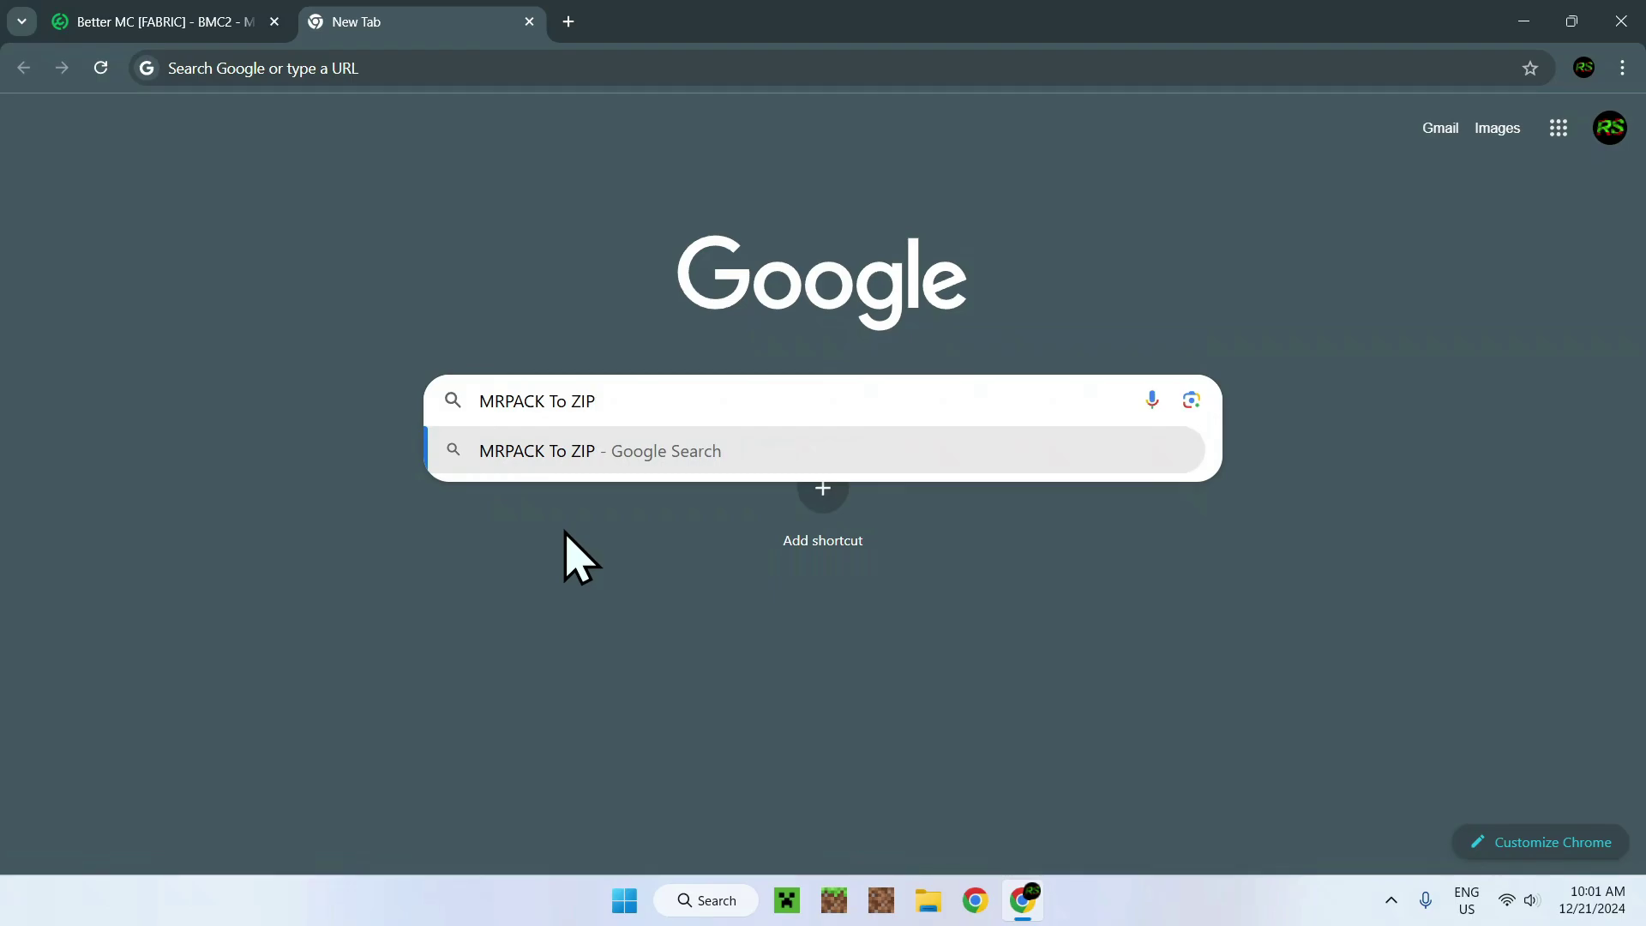
key("Return")
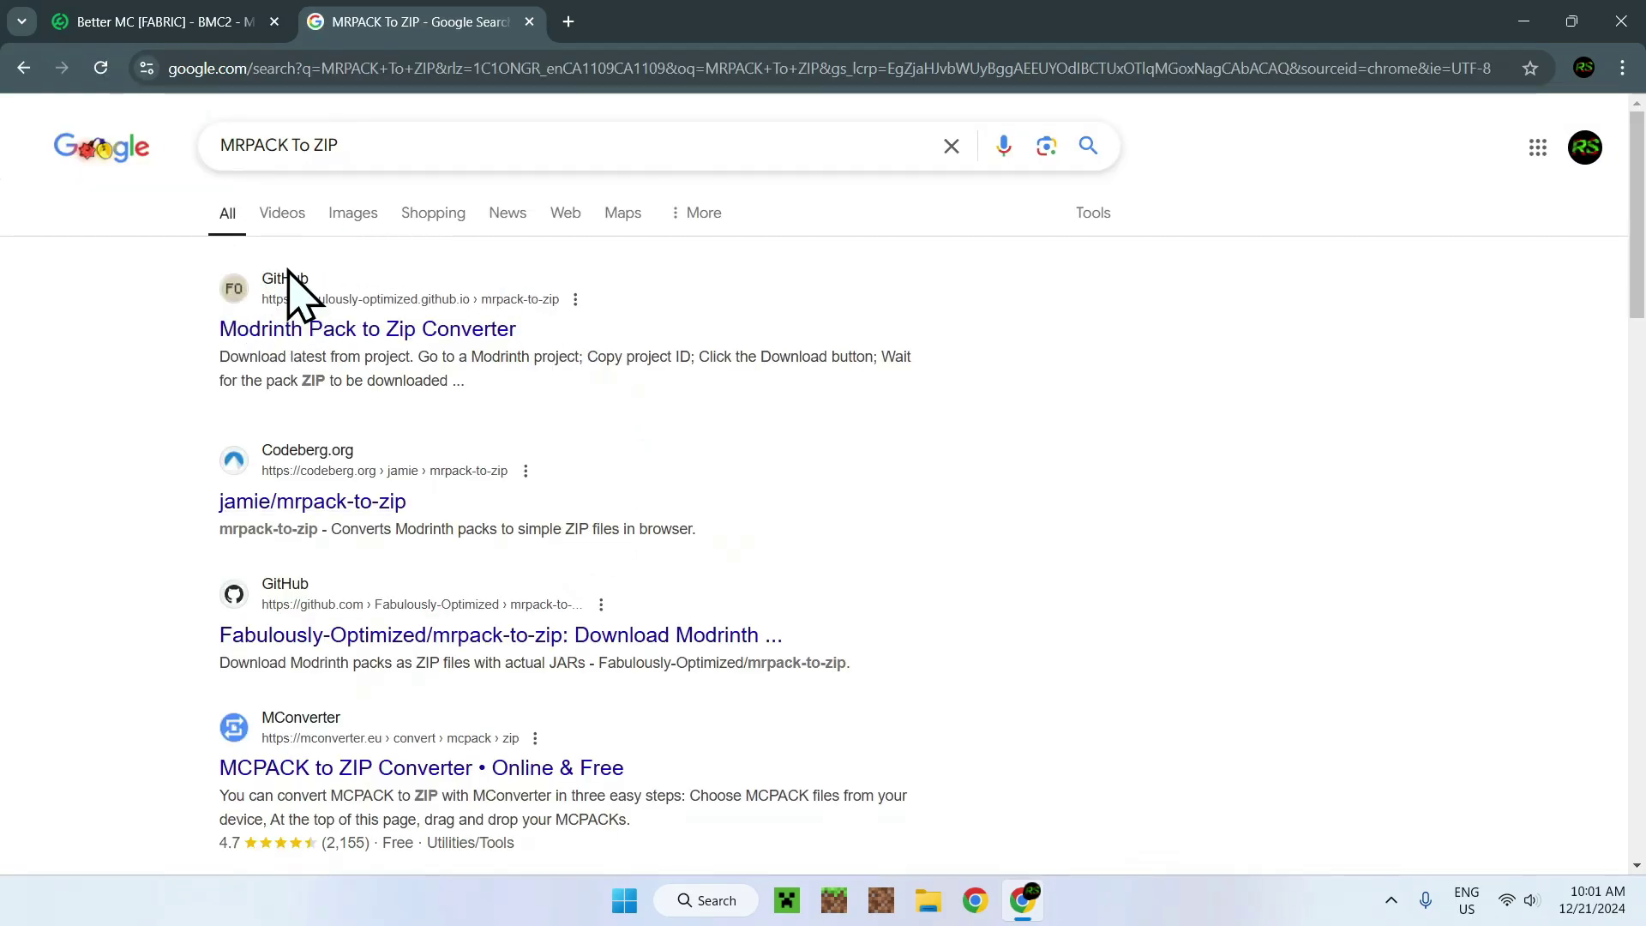
left_click(343, 330)
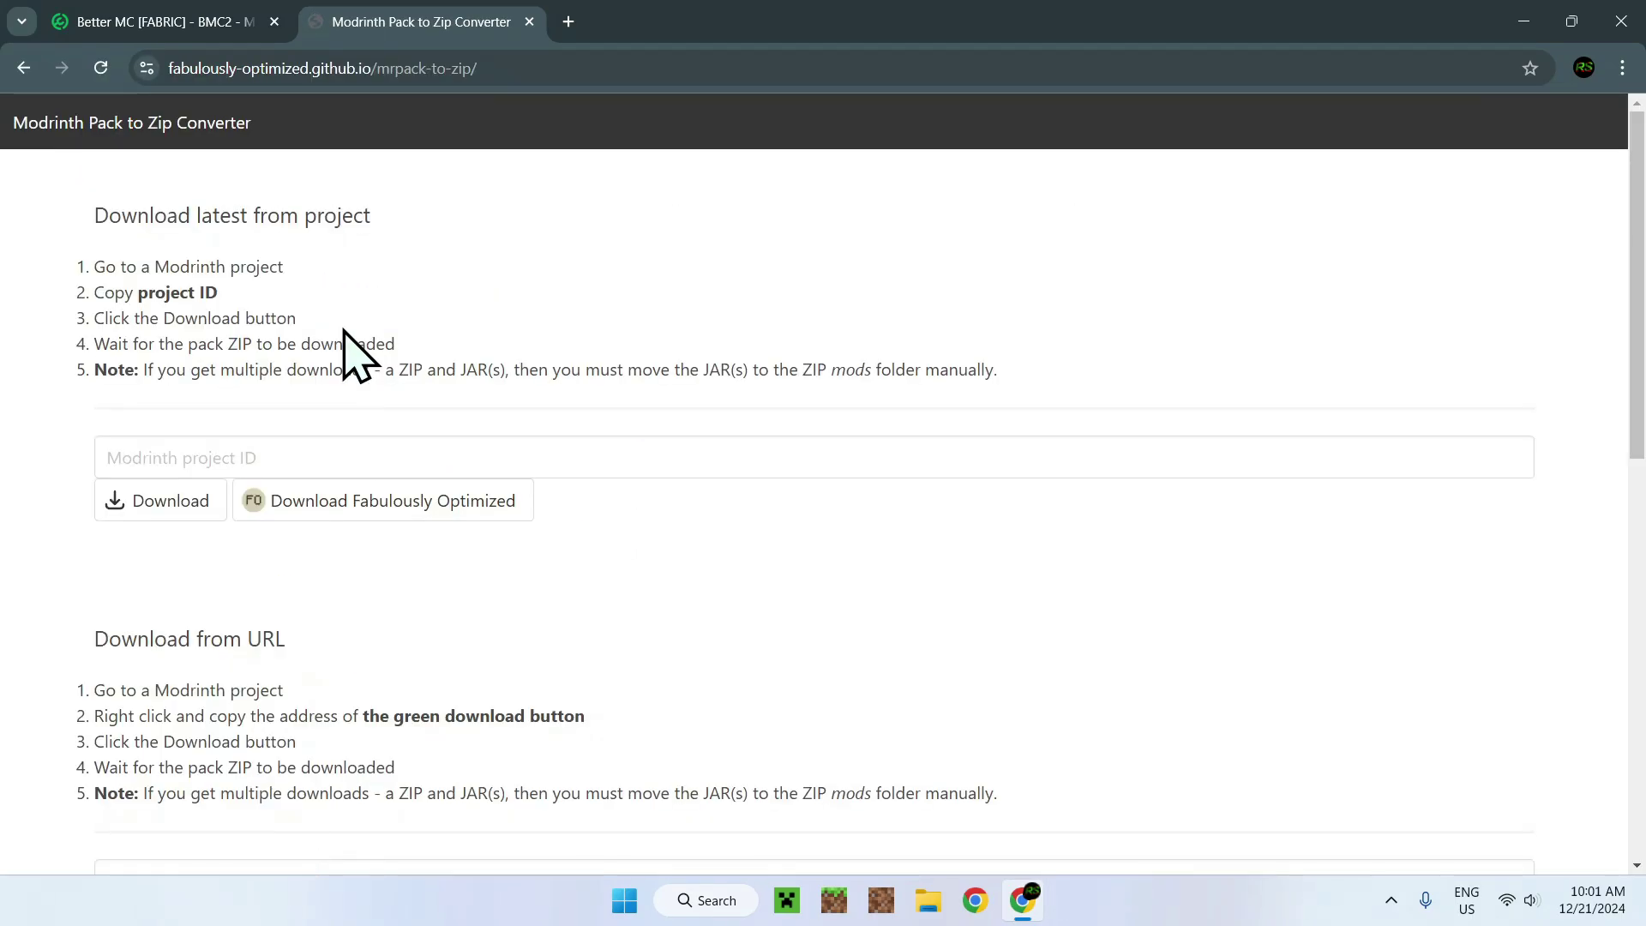
scroll(347, 343, "down", 8)
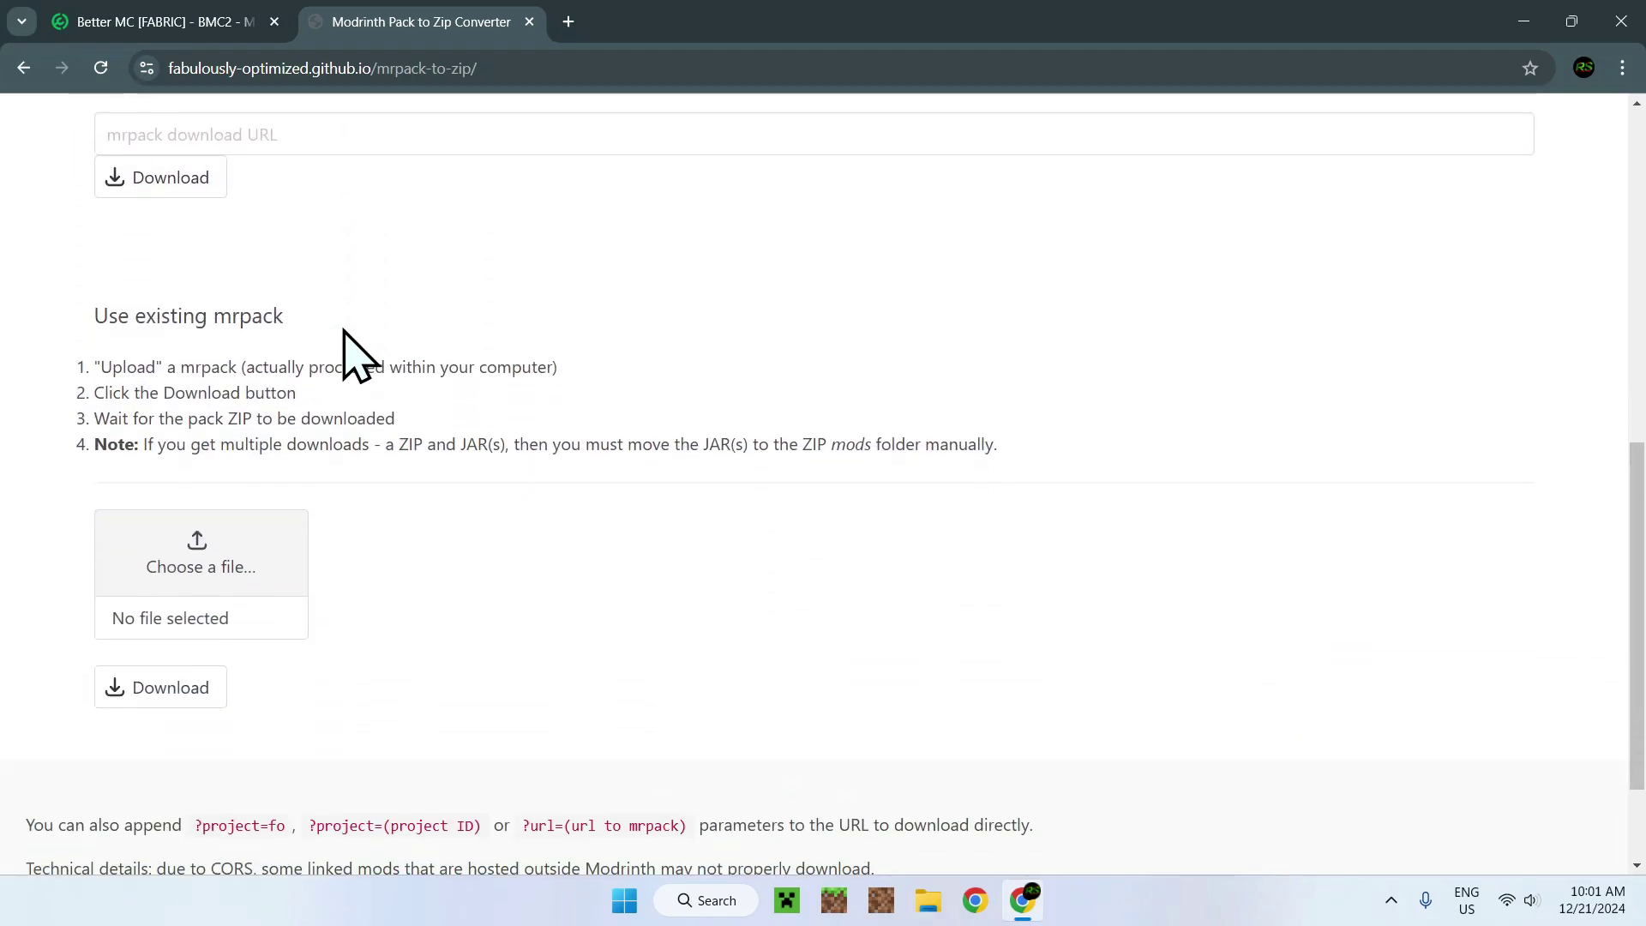
scroll(347, 352, "up", 8)
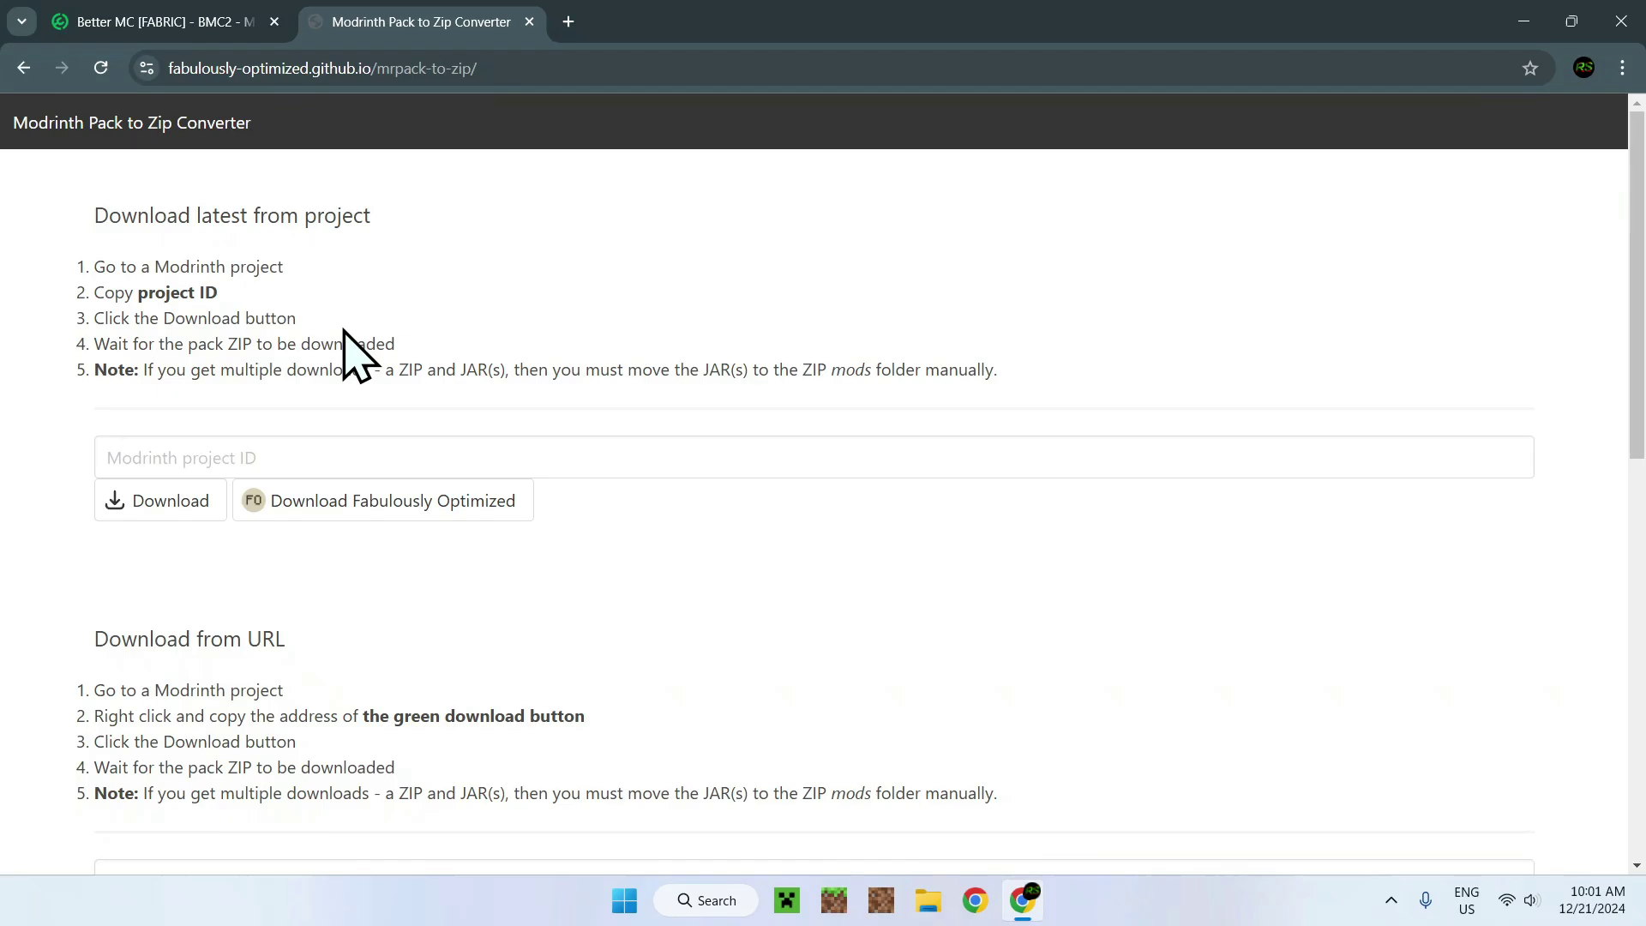
scroll(347, 347, "down", 4)
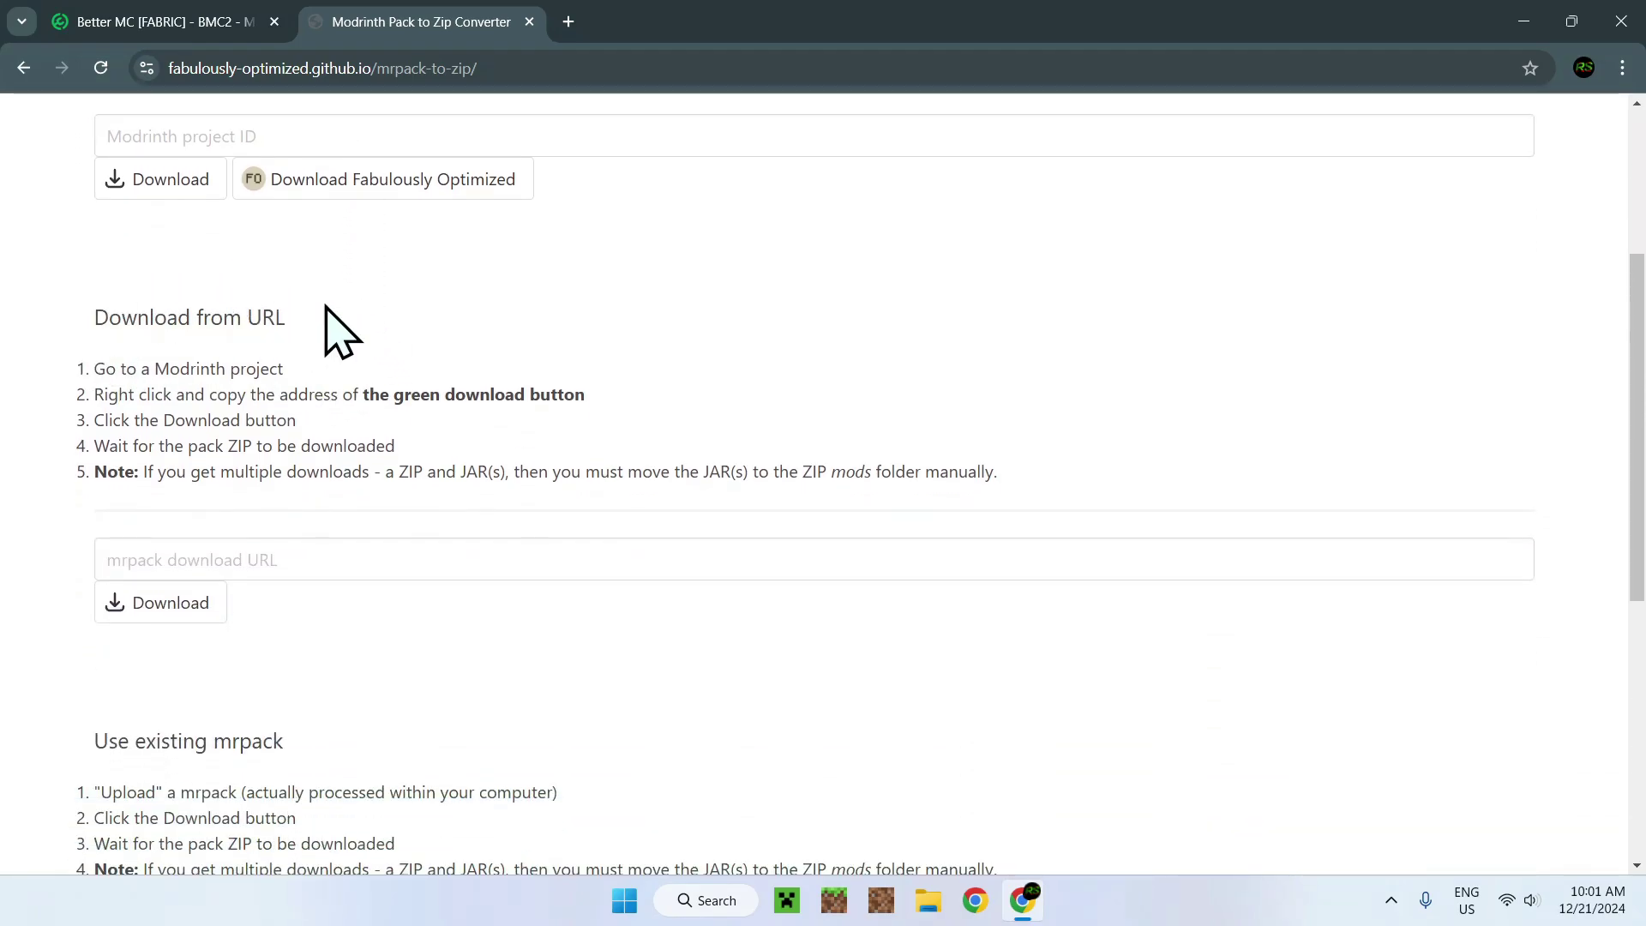
- Return to the Better MC [FABRIC] - BMC2 version list and copy the download link address of v25
left_click(131, 25)
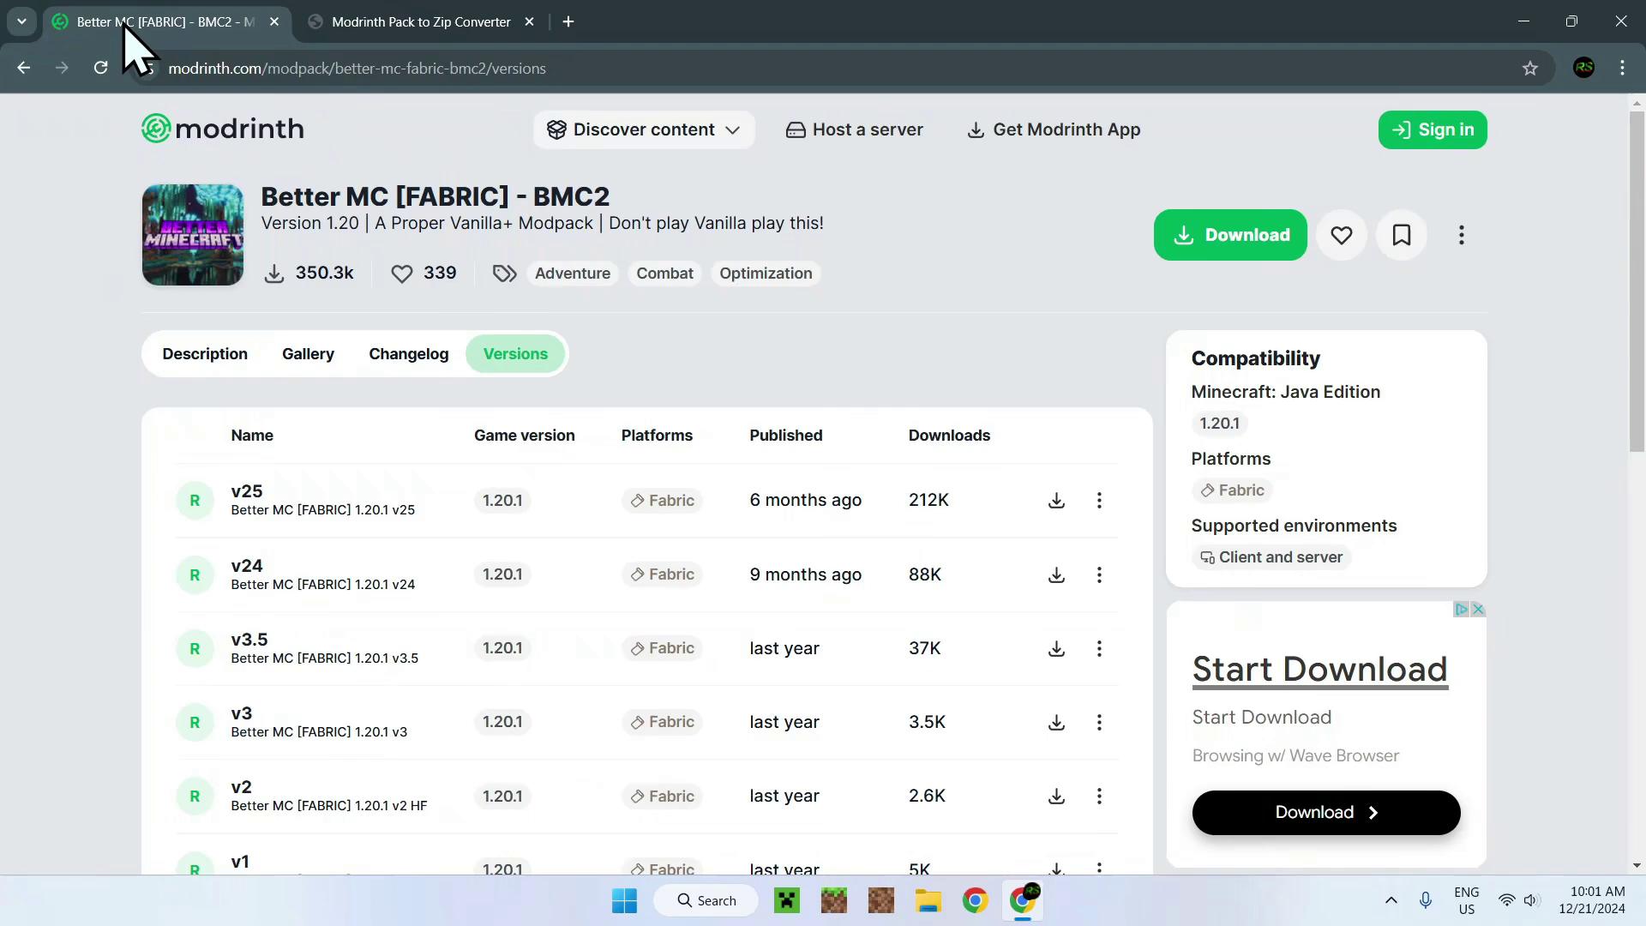
right_click(1057, 505)
left_click(1054, 431)
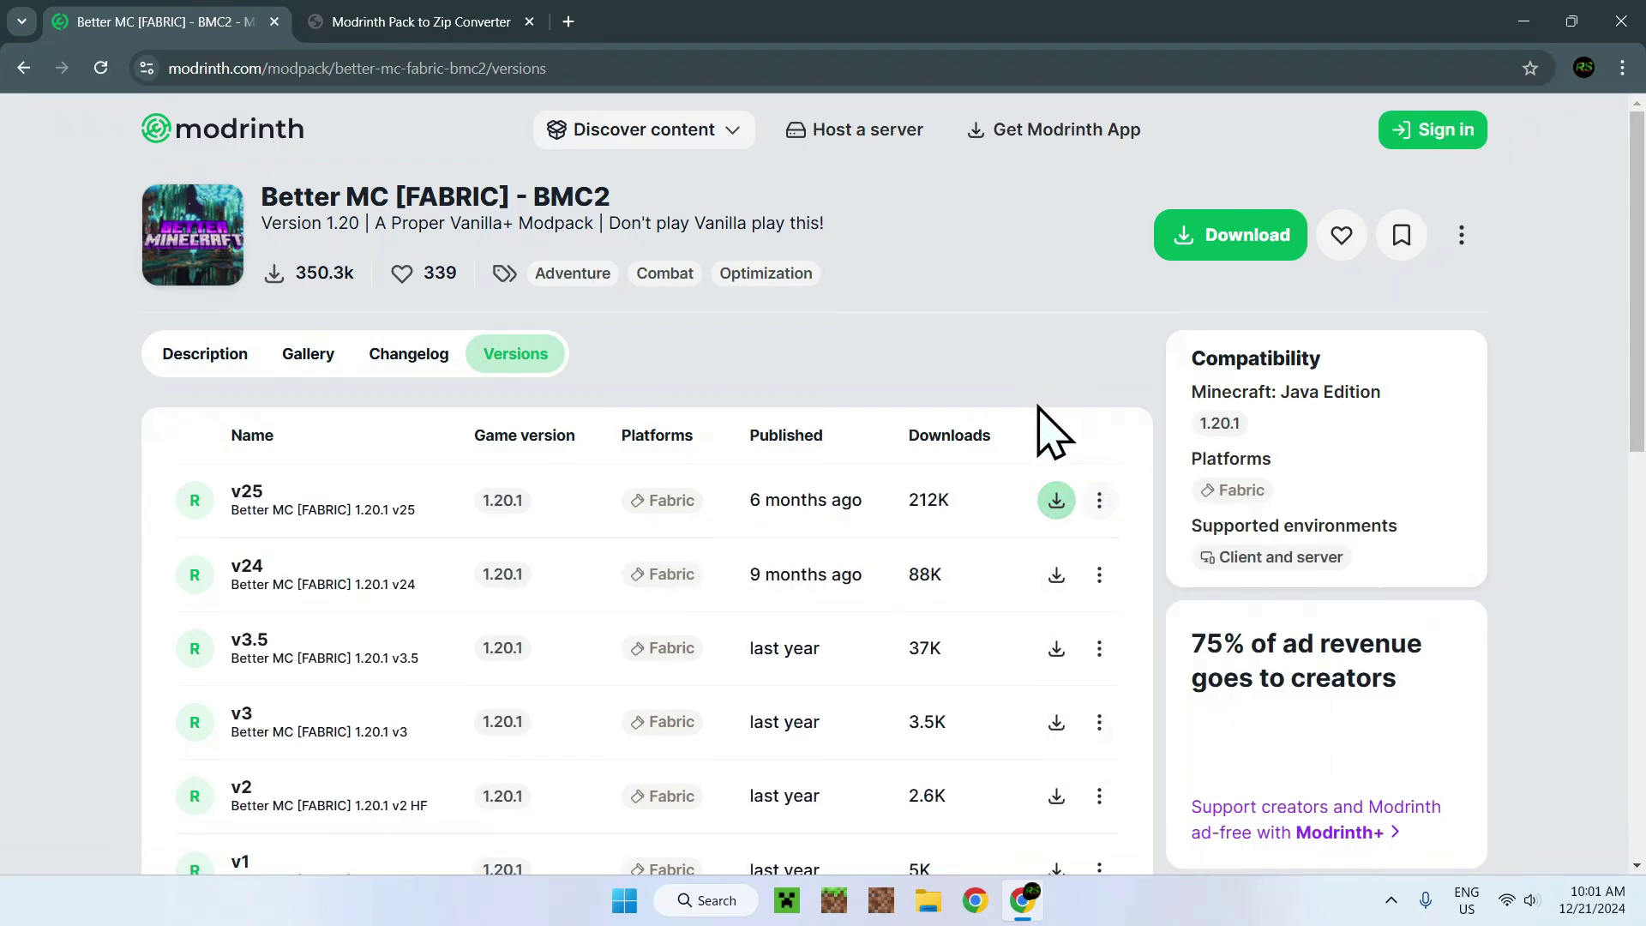
right_click(1056, 500)
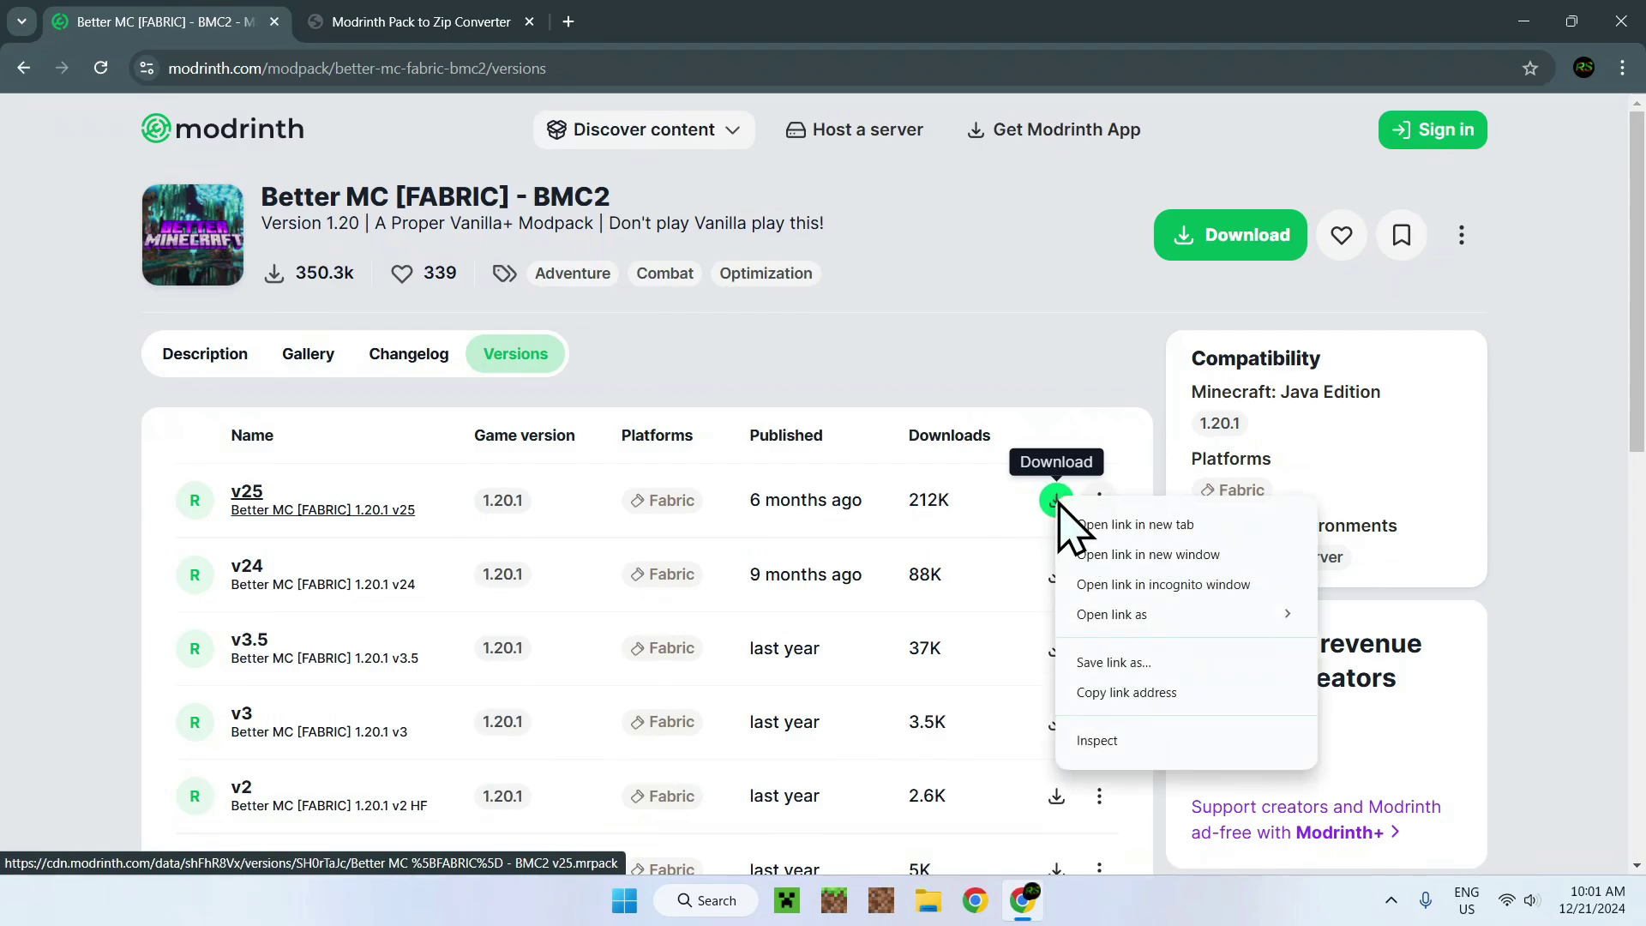
left_click(1144, 694)
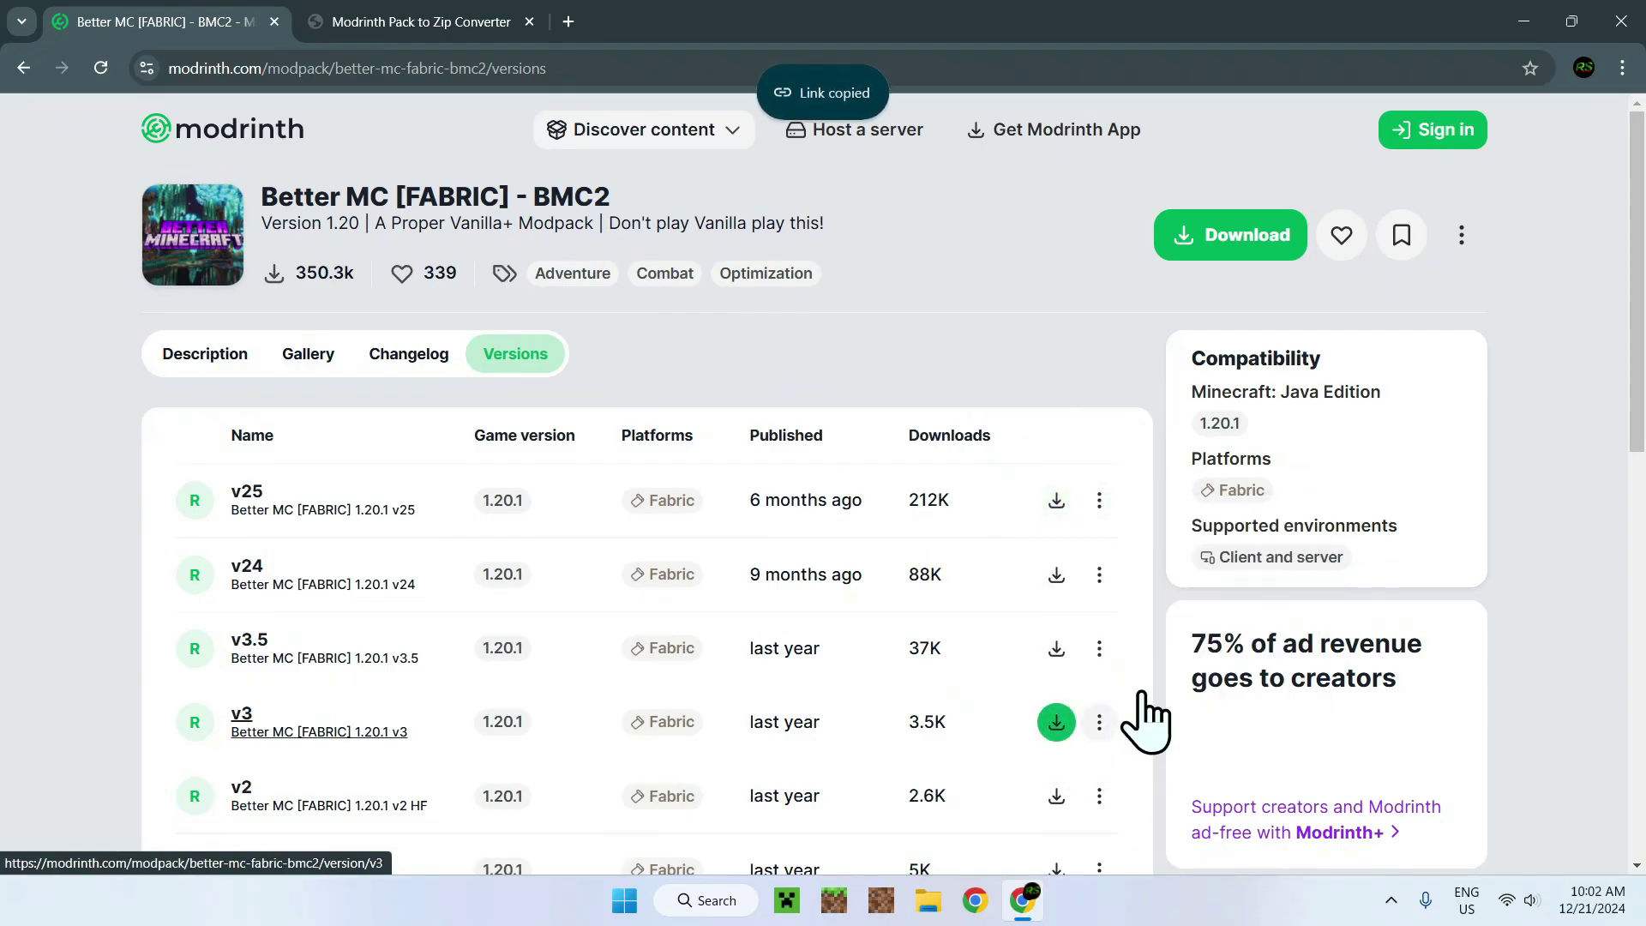
left_click(581, 127)
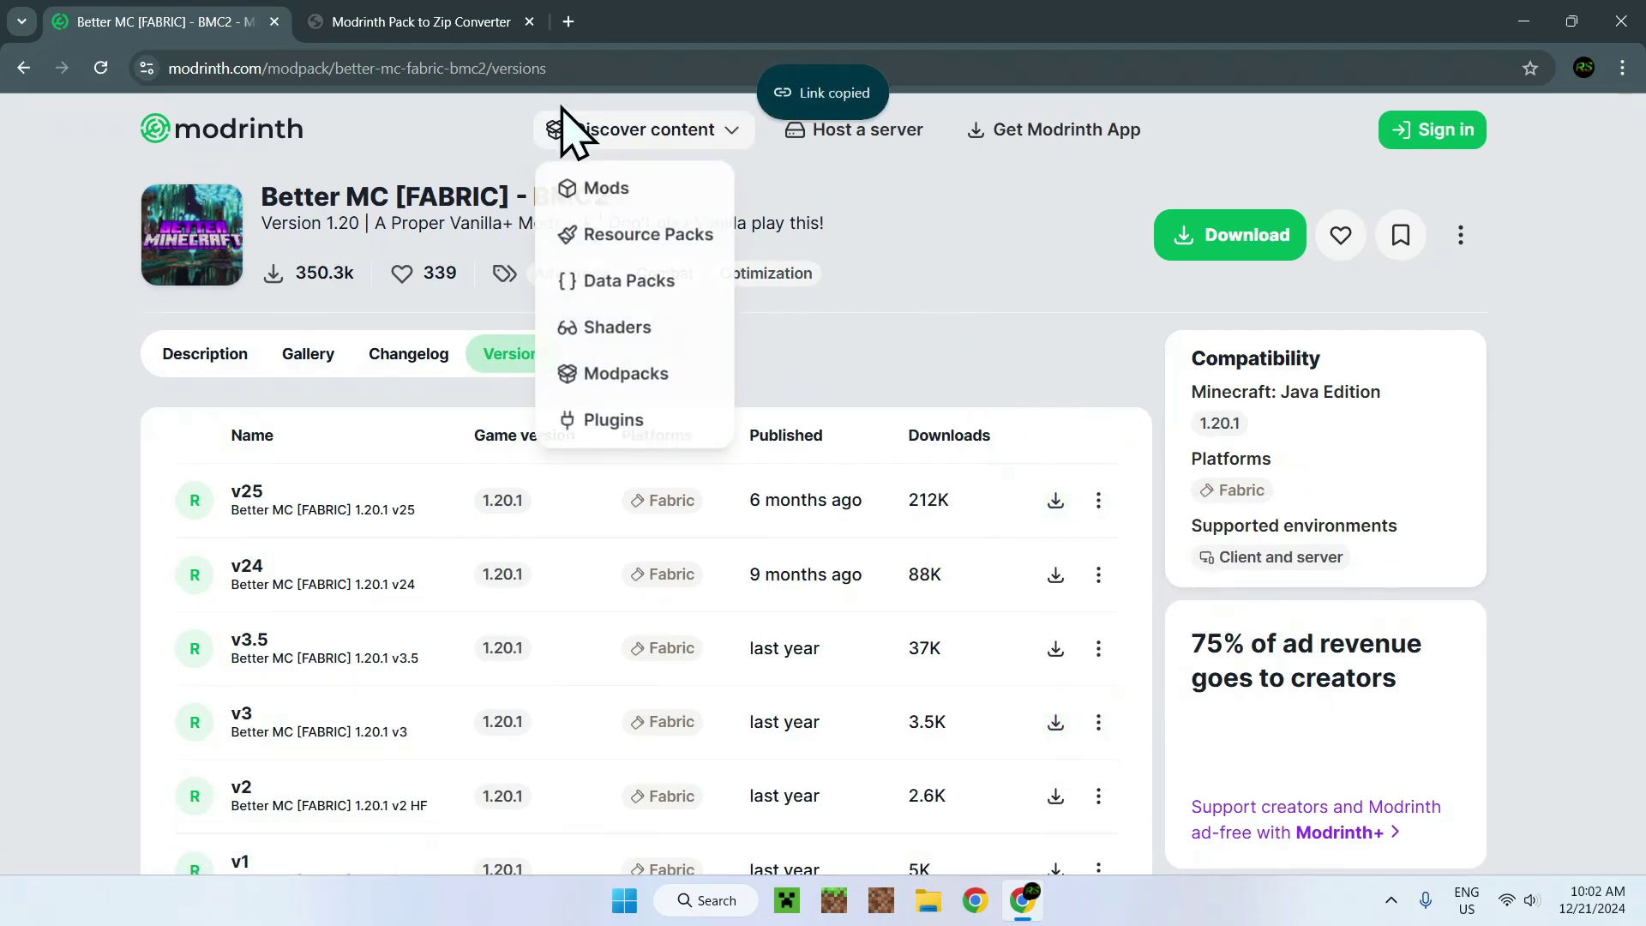
- Paste the copied v25 mrpack link as the converter's download URL, download the pack as a ZIP and check the recent downloads
left_click(397, 25)
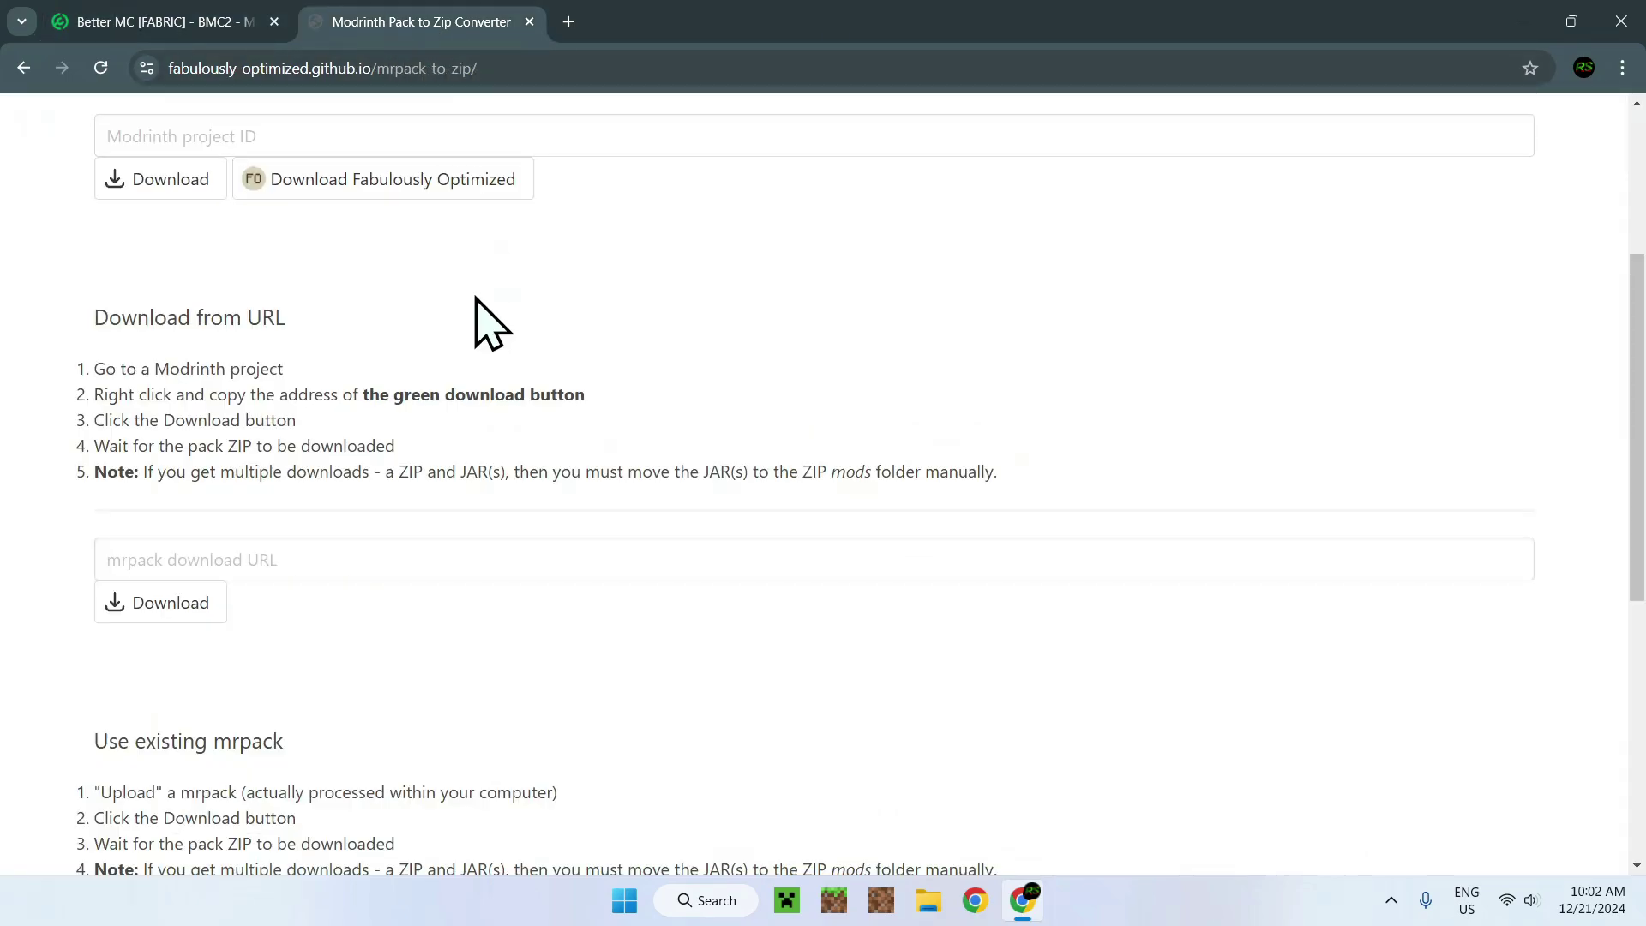
right_click(500, 559)
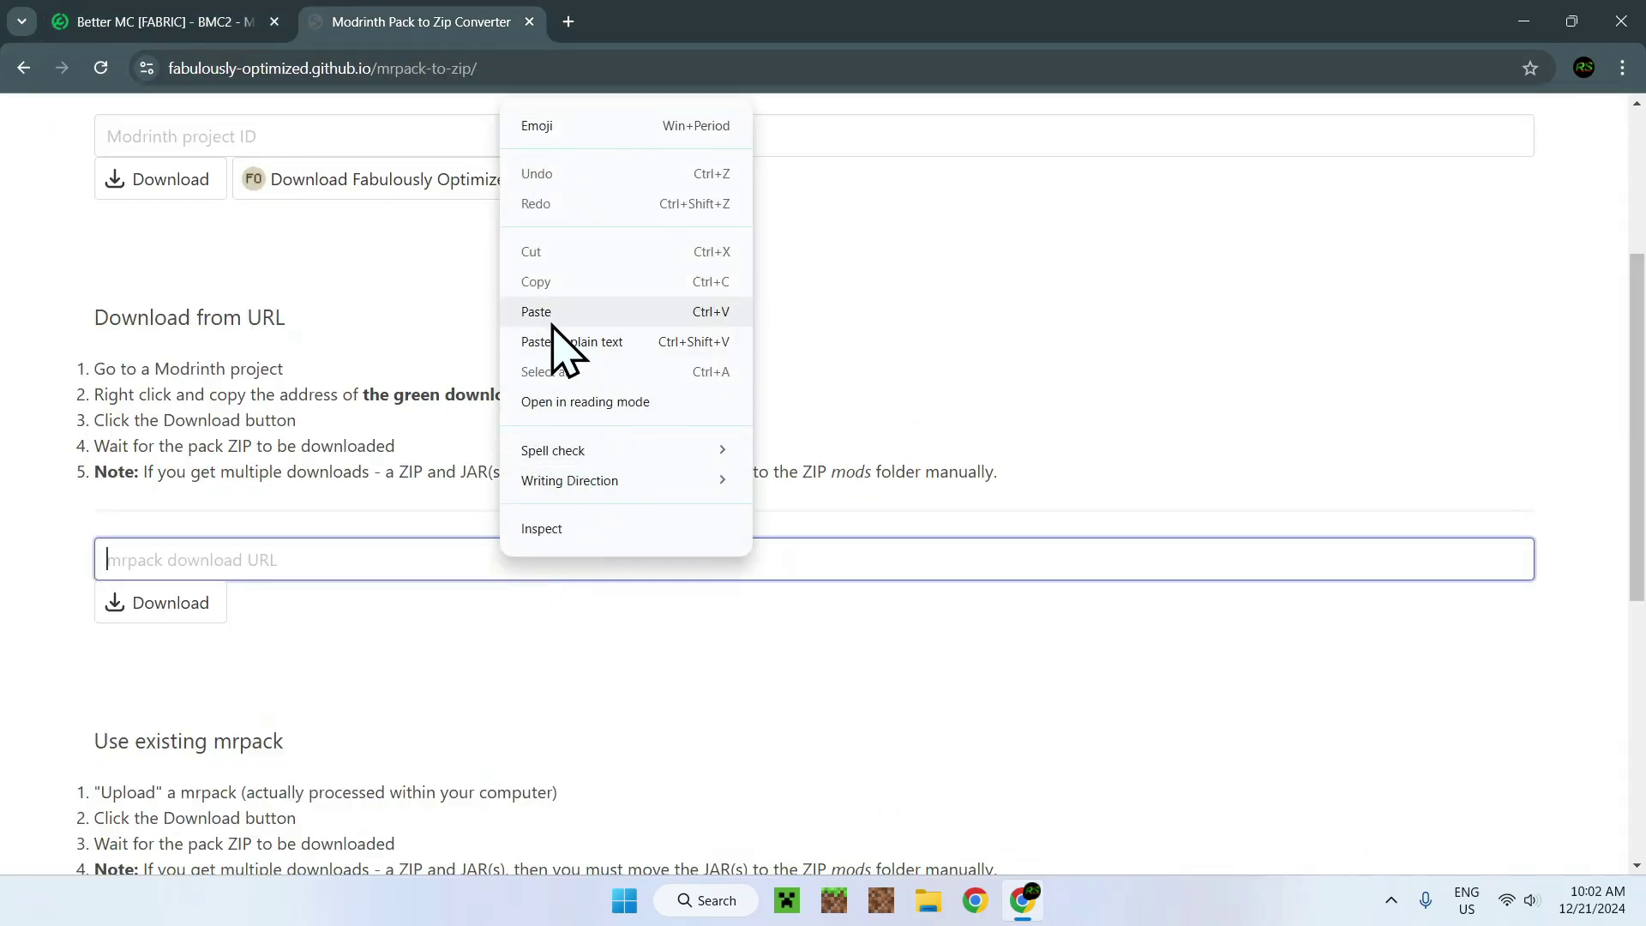
left_click(580, 314)
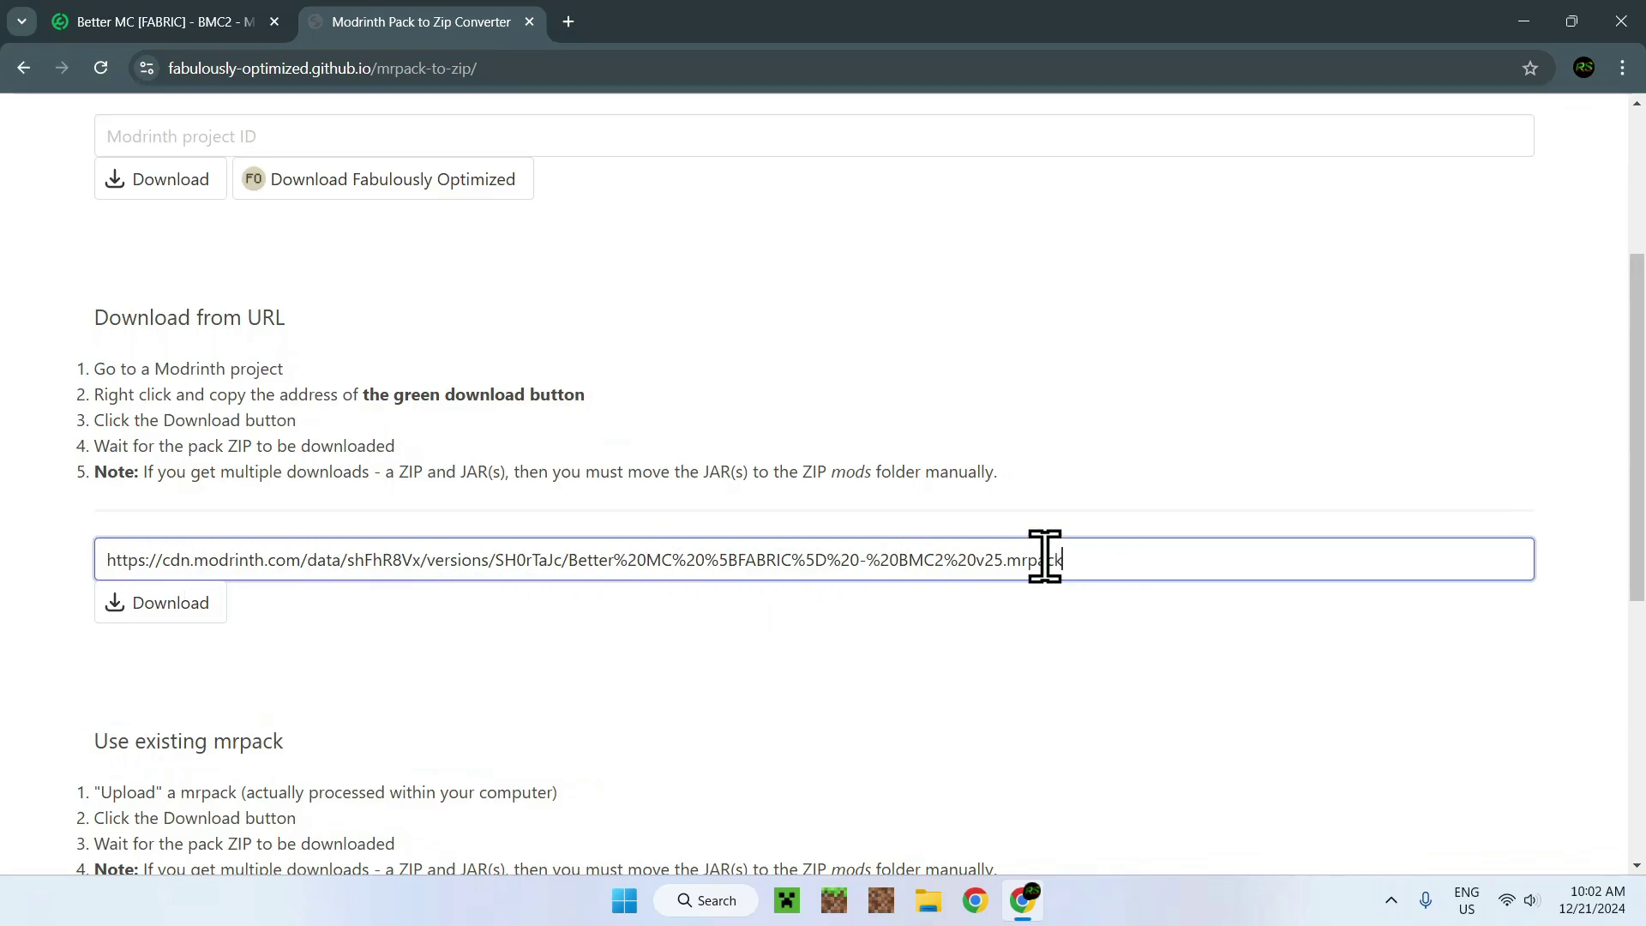
left_click(412, 634)
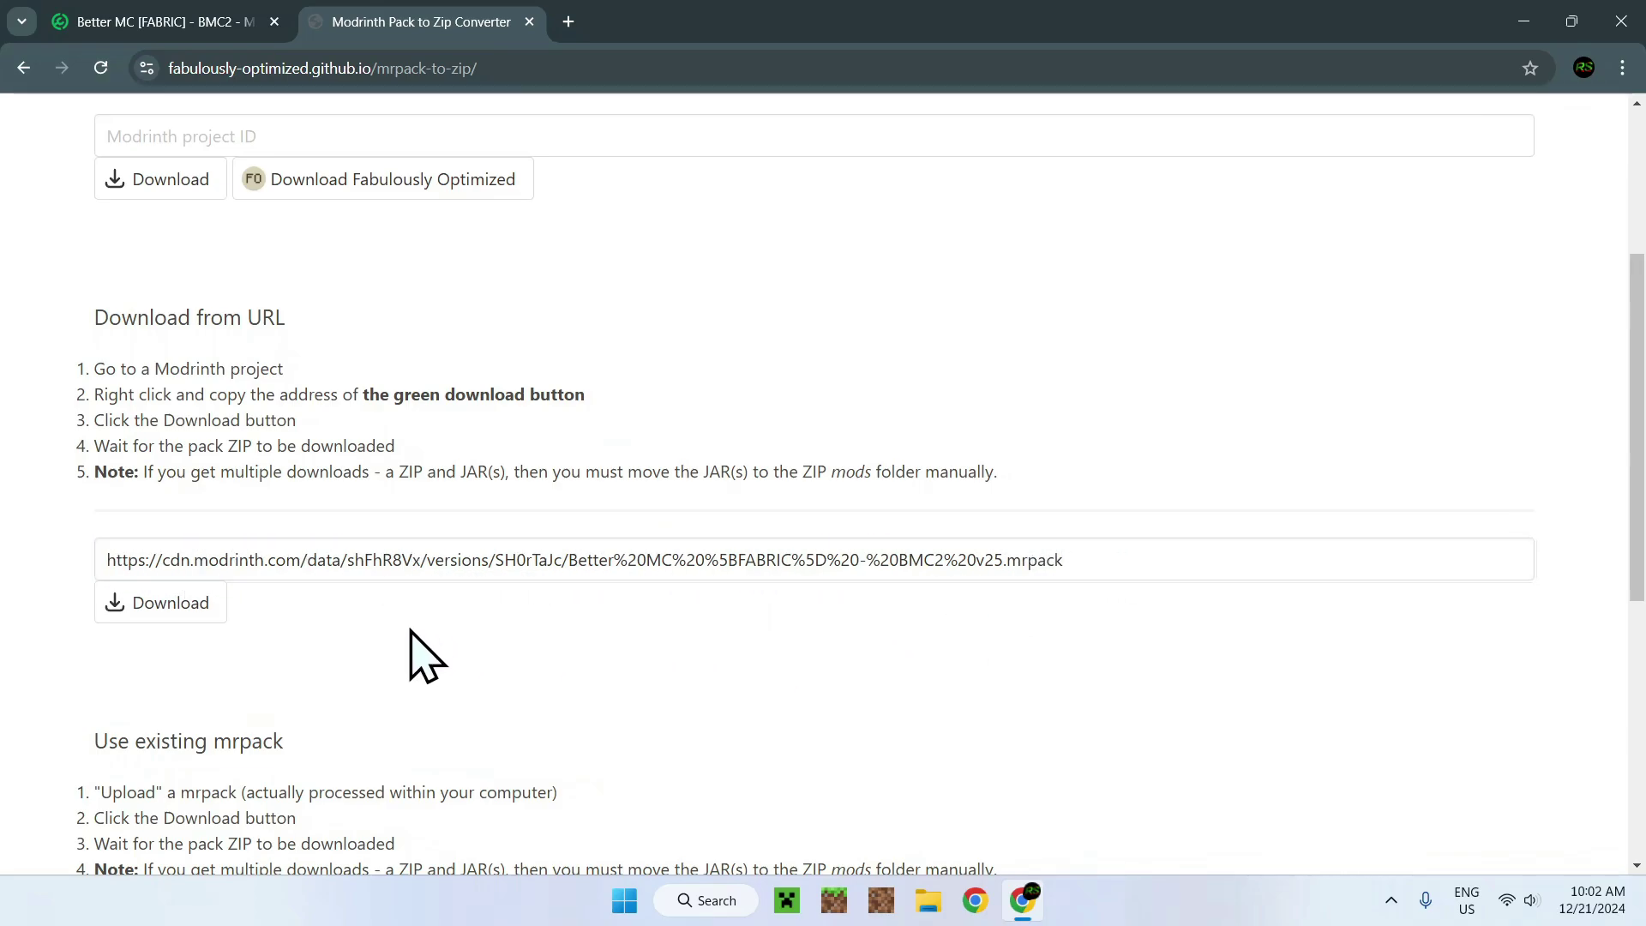
left_click(160, 610)
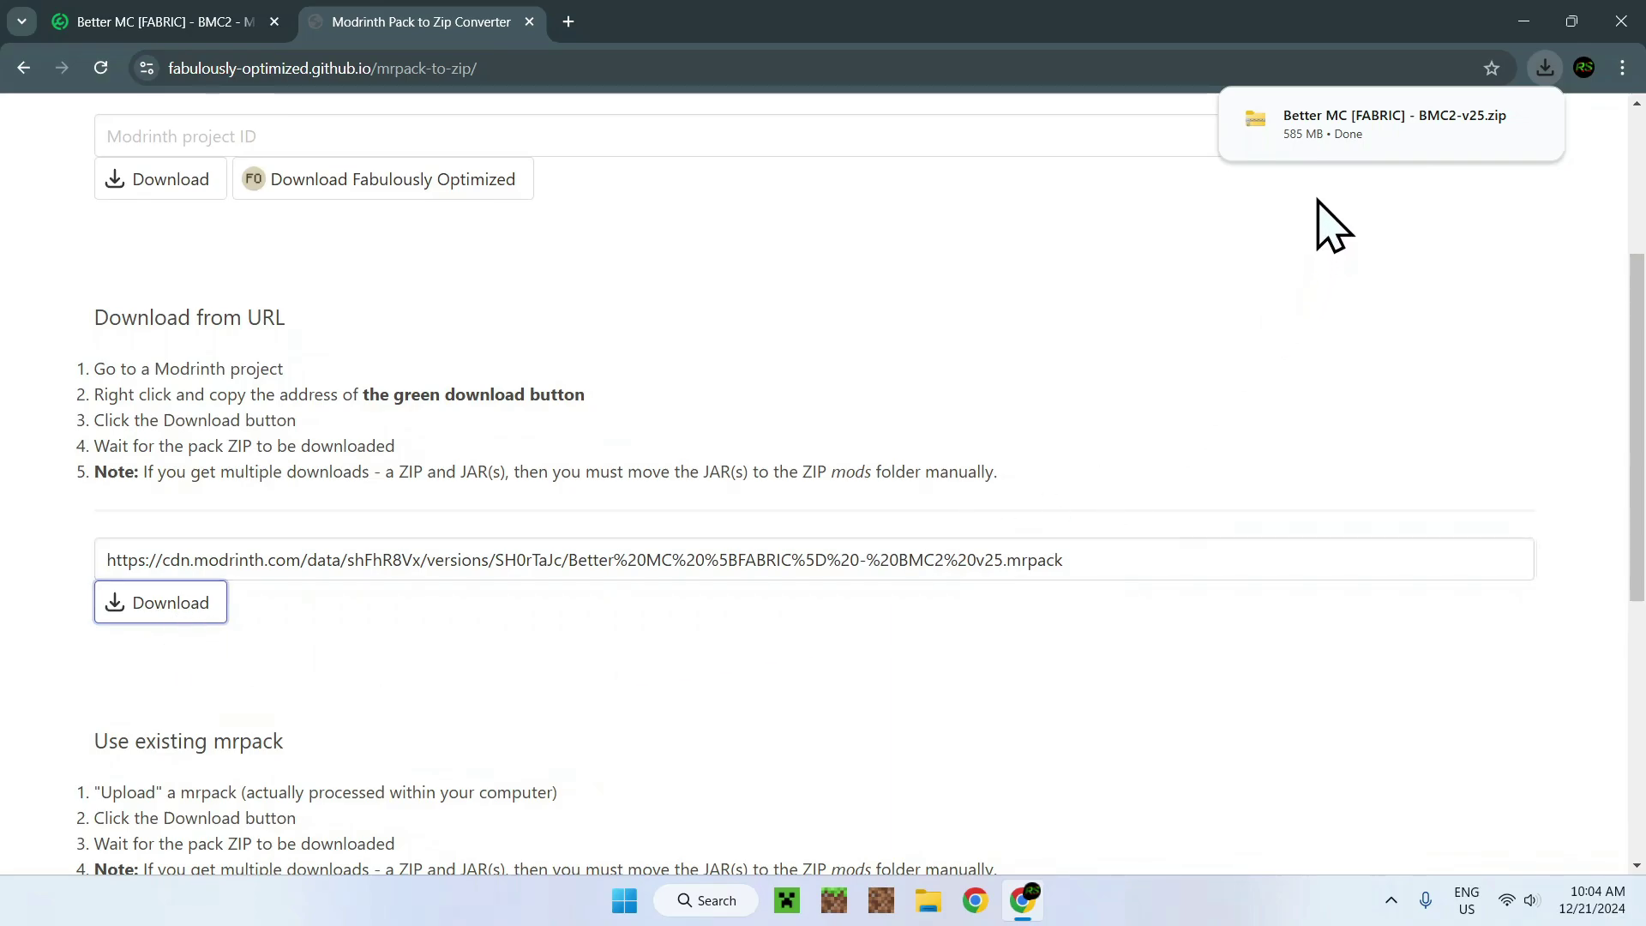
left_click(1545, 67)
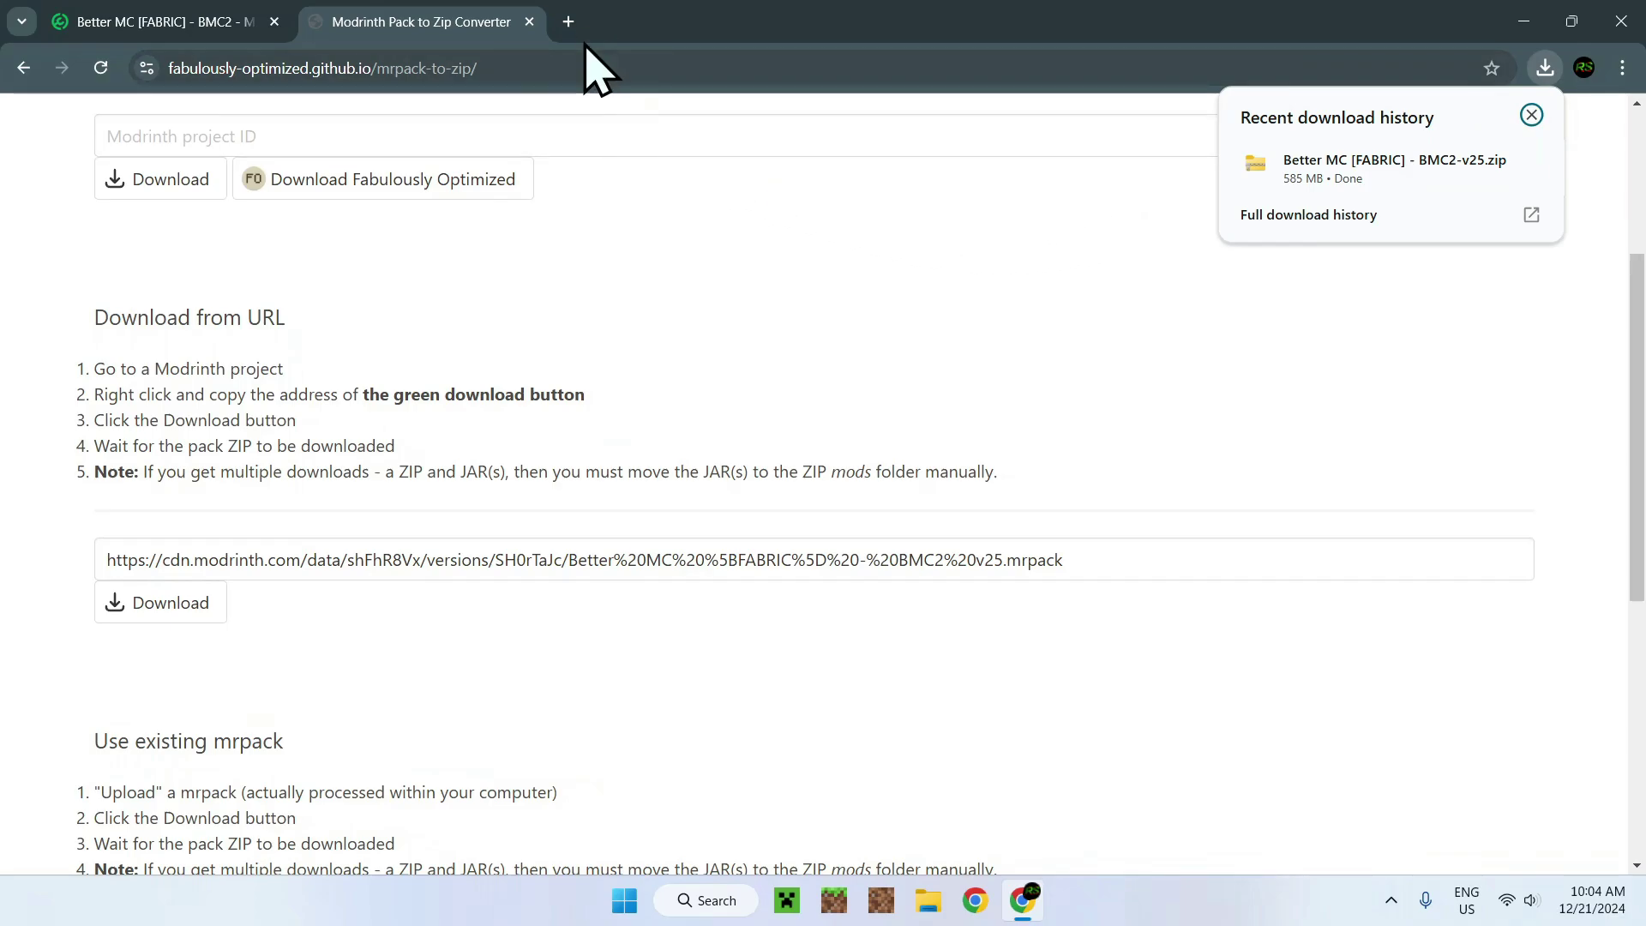
- Search Google for "Fabric Minecraft" in a new tab and open the Fabric Loader website
left_click(568, 22)
left_click(709, 382)
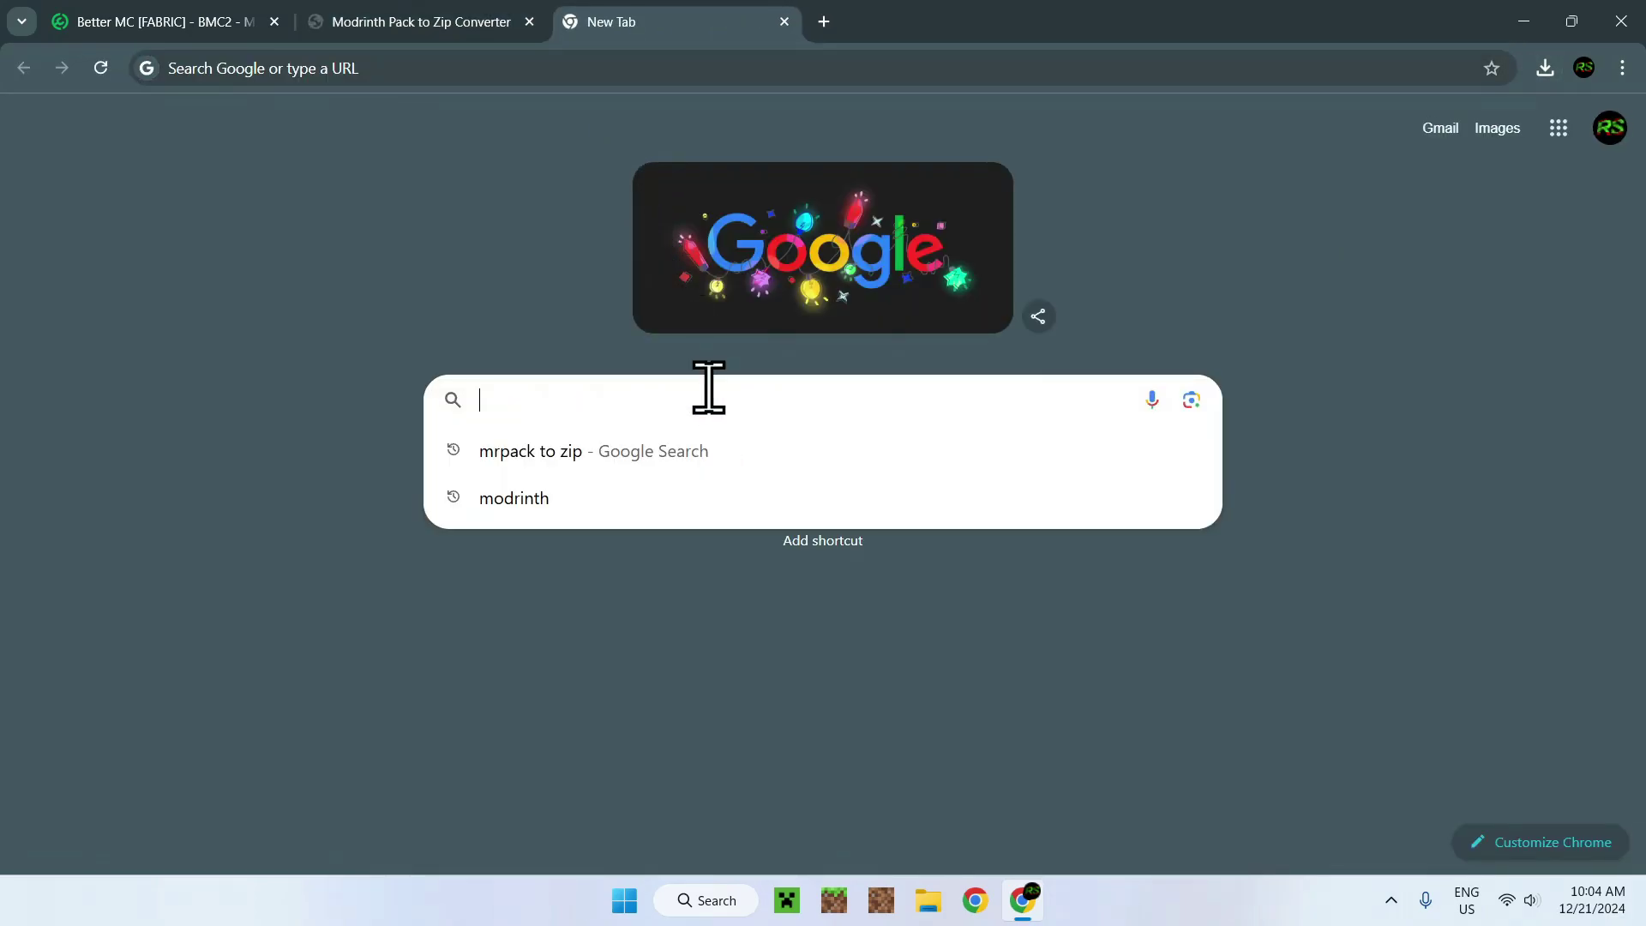
left_click(203, 26)
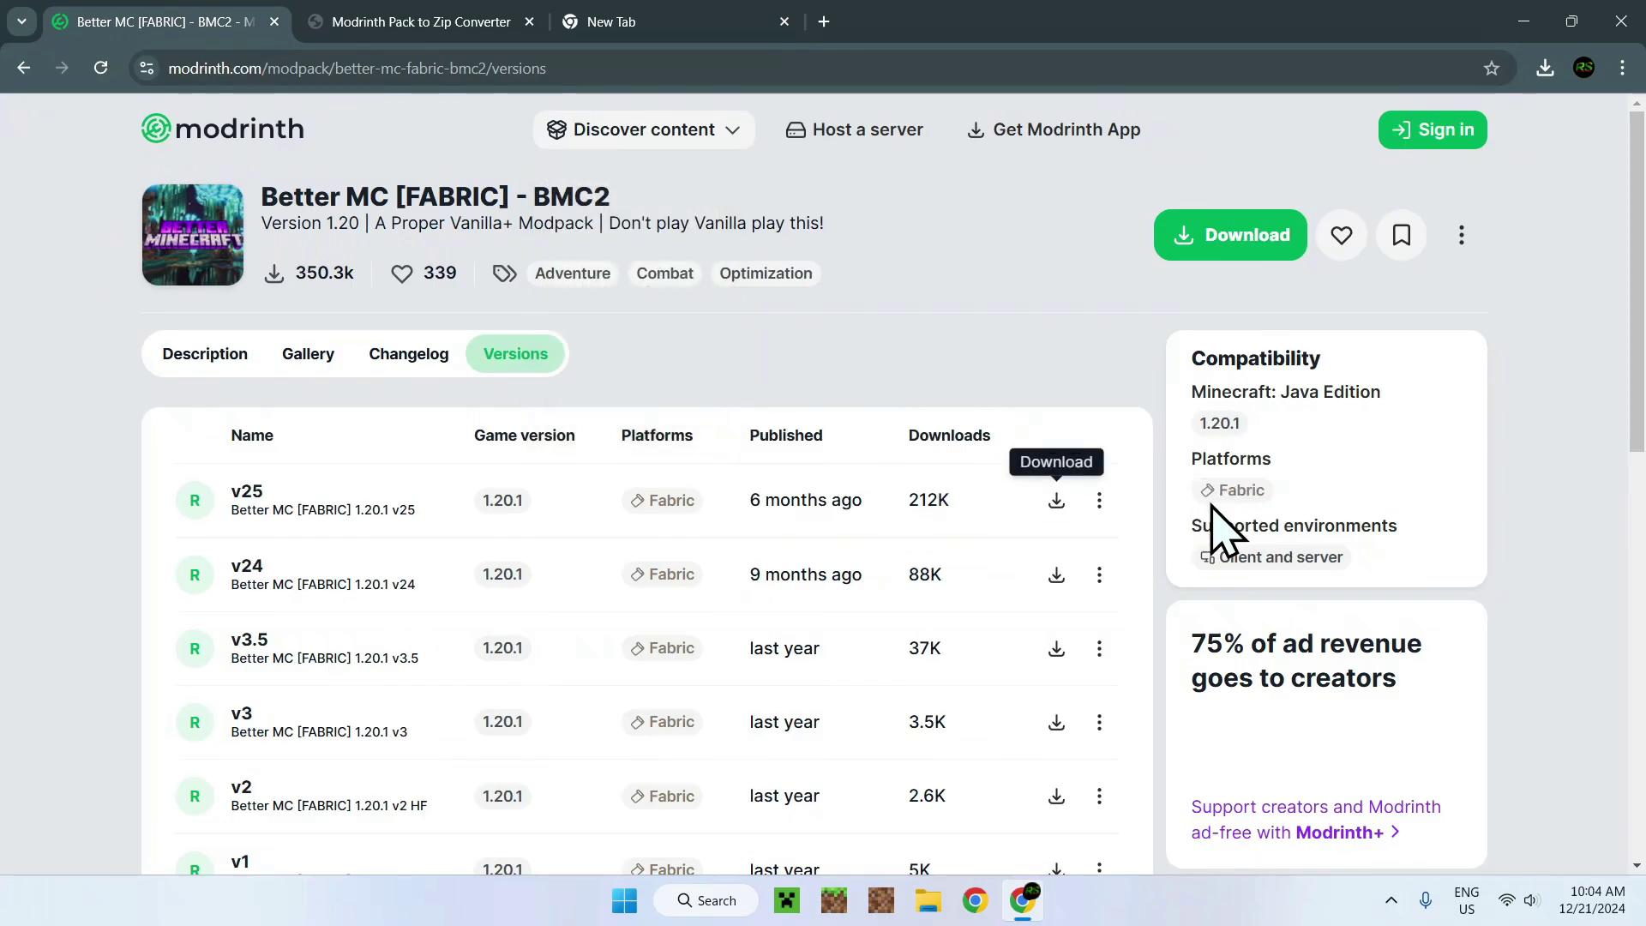
left_click(655, 26)
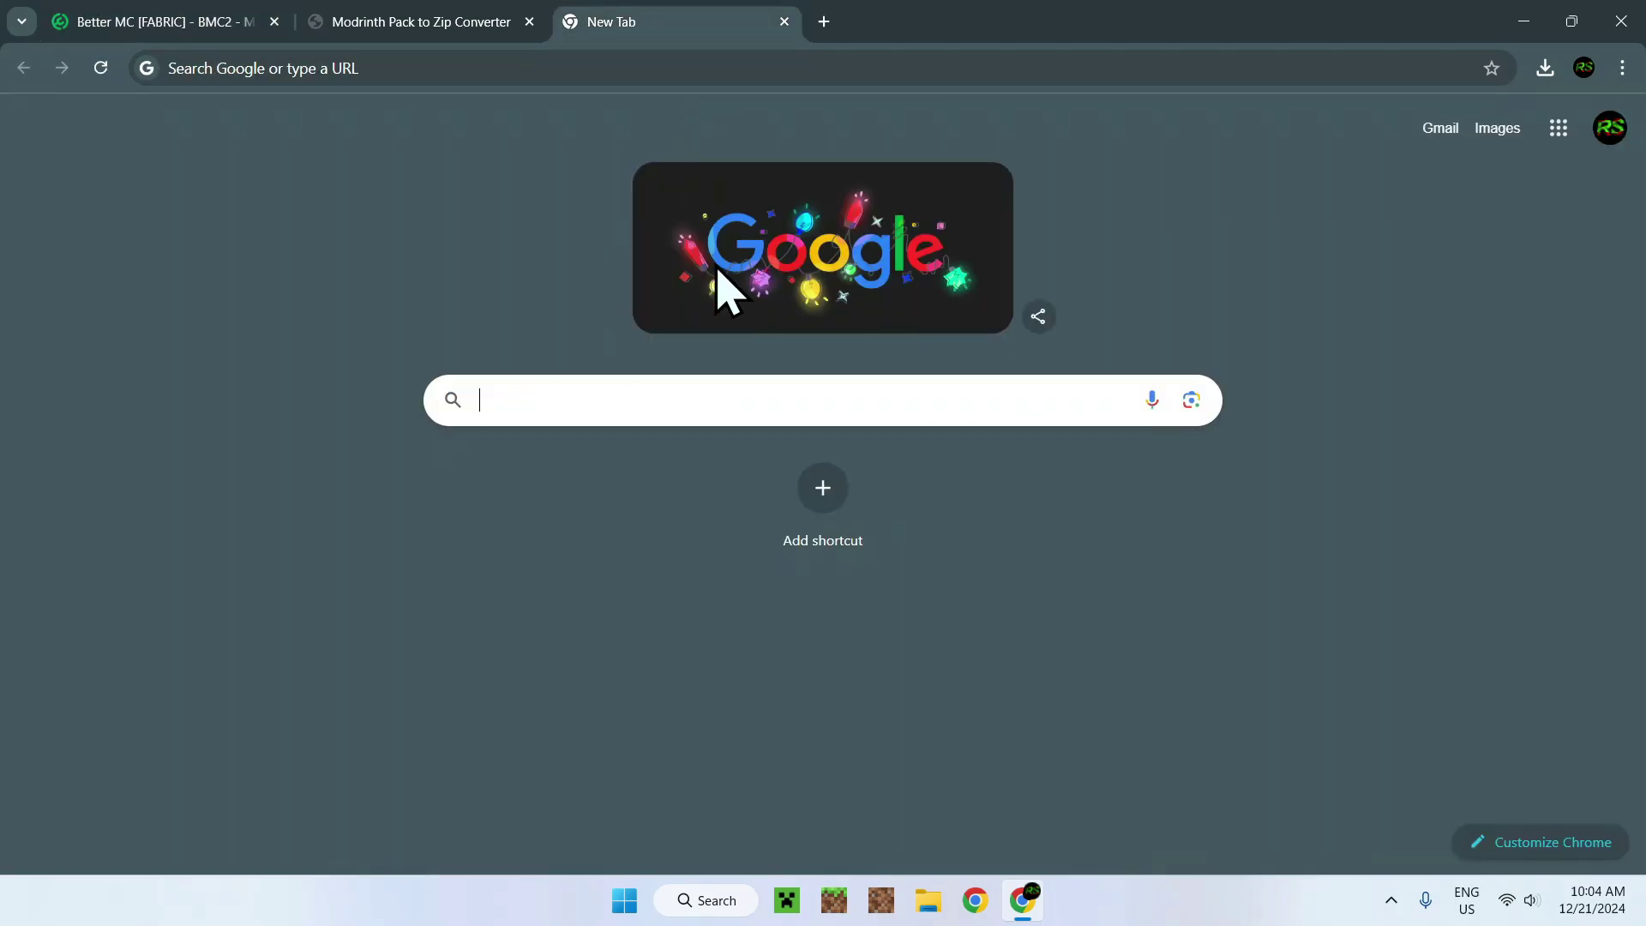
left_click(774, 398)
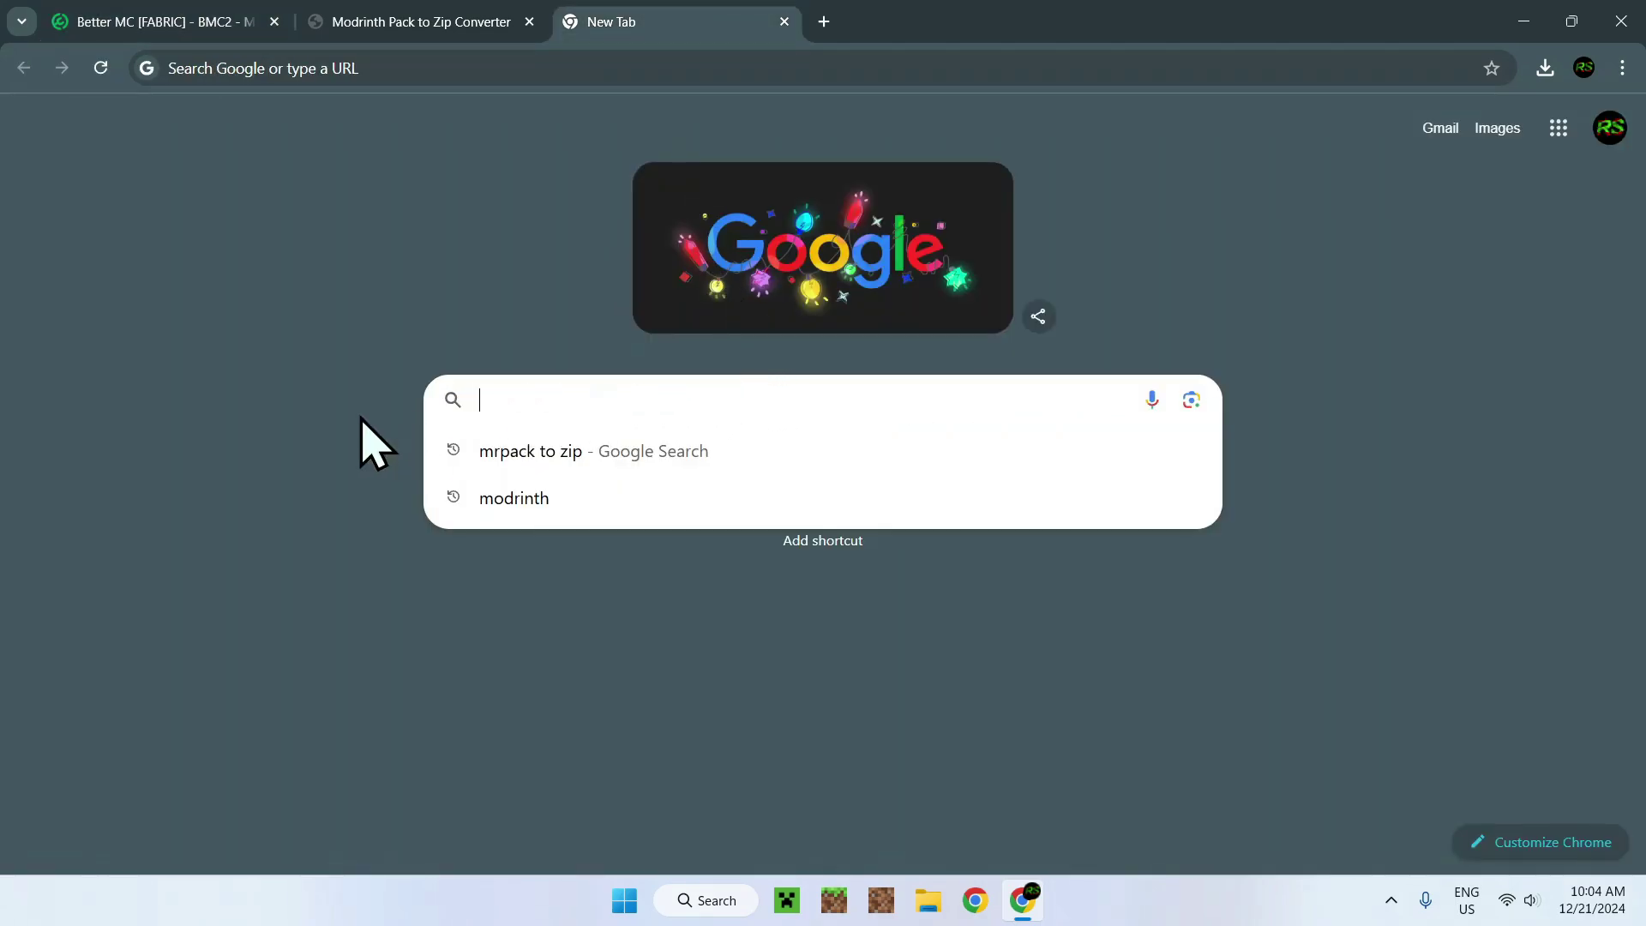
type("Fabr")
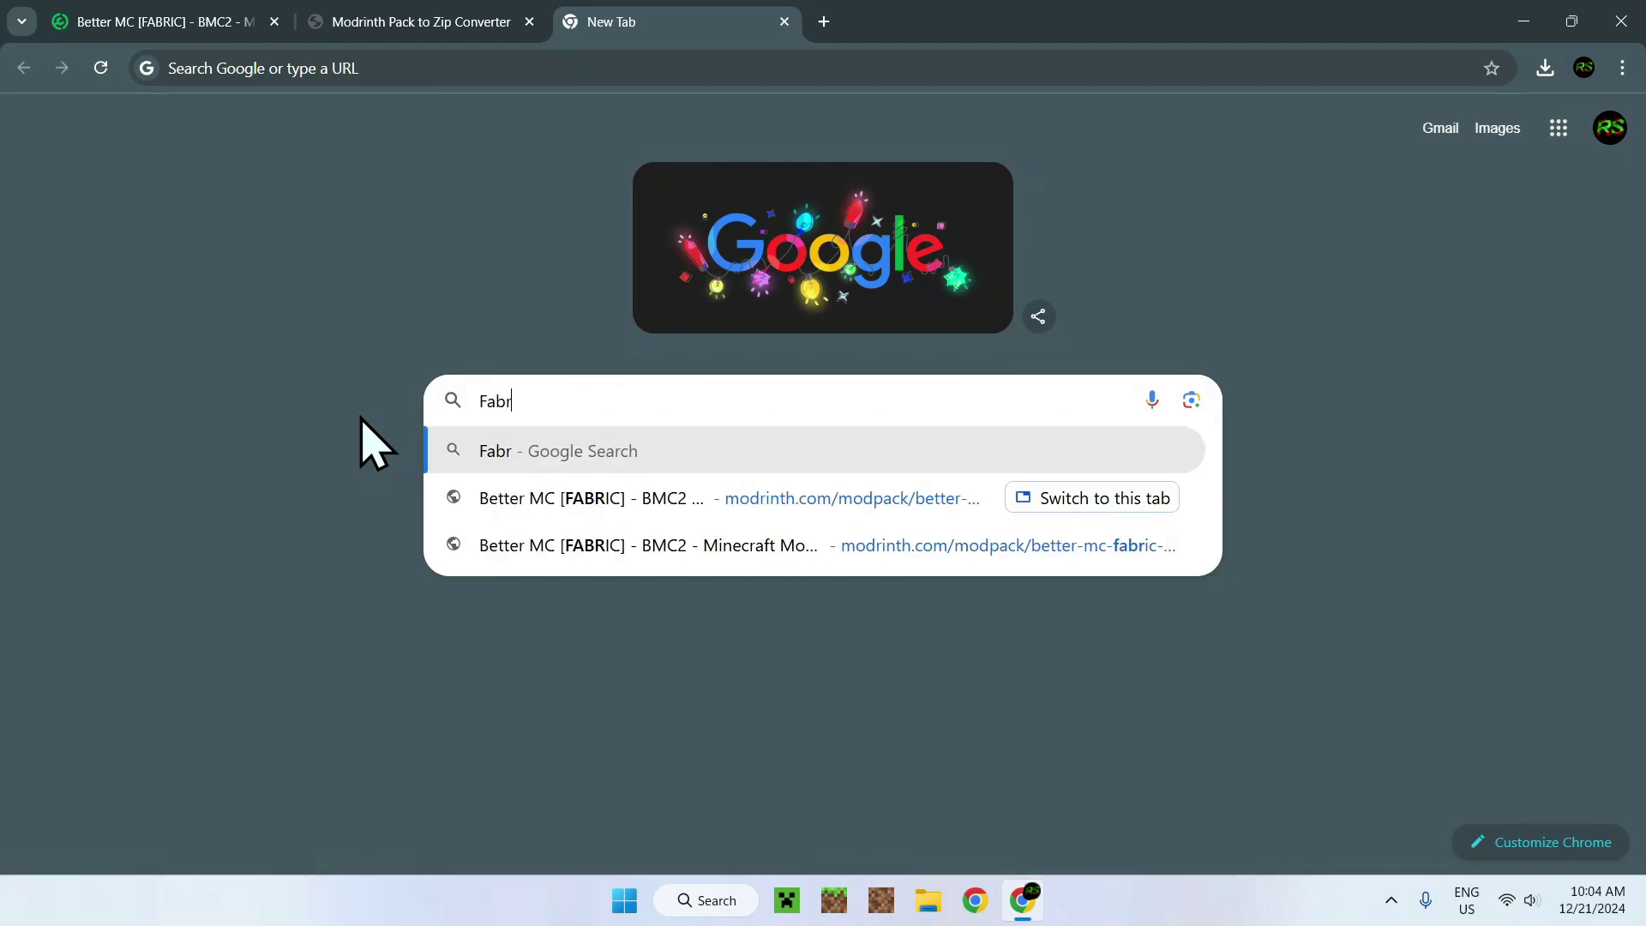
type("ic Minecraft")
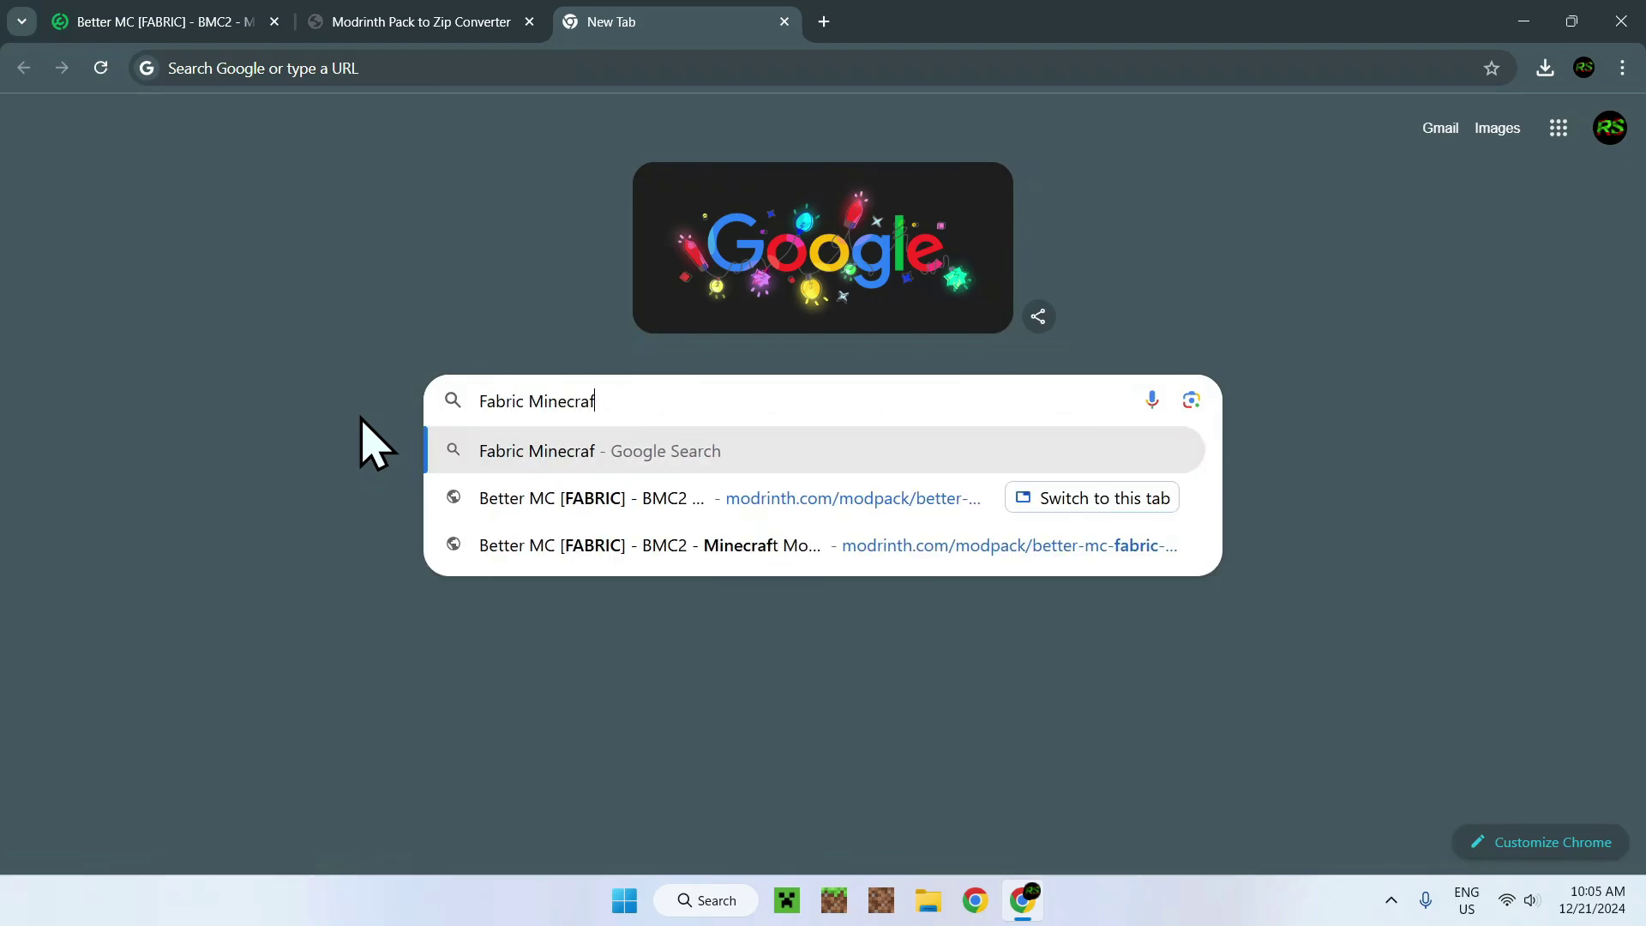
key("Return")
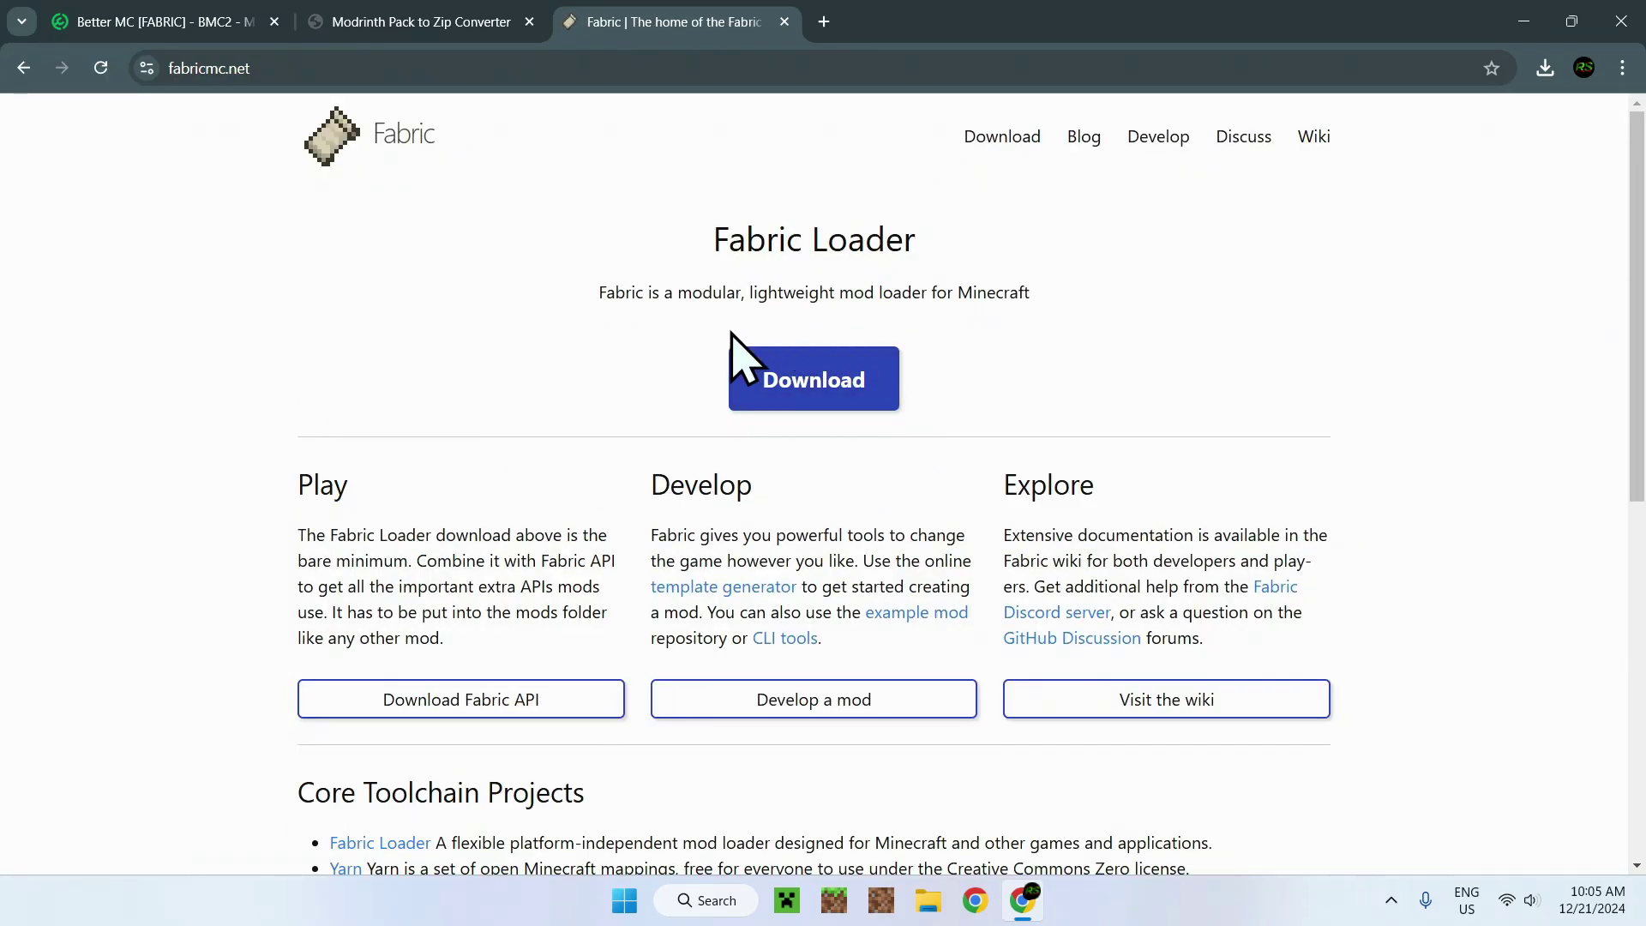
- Download the Fabric installer for Windows from the Fabric website and close the browser
left_click(797, 398)
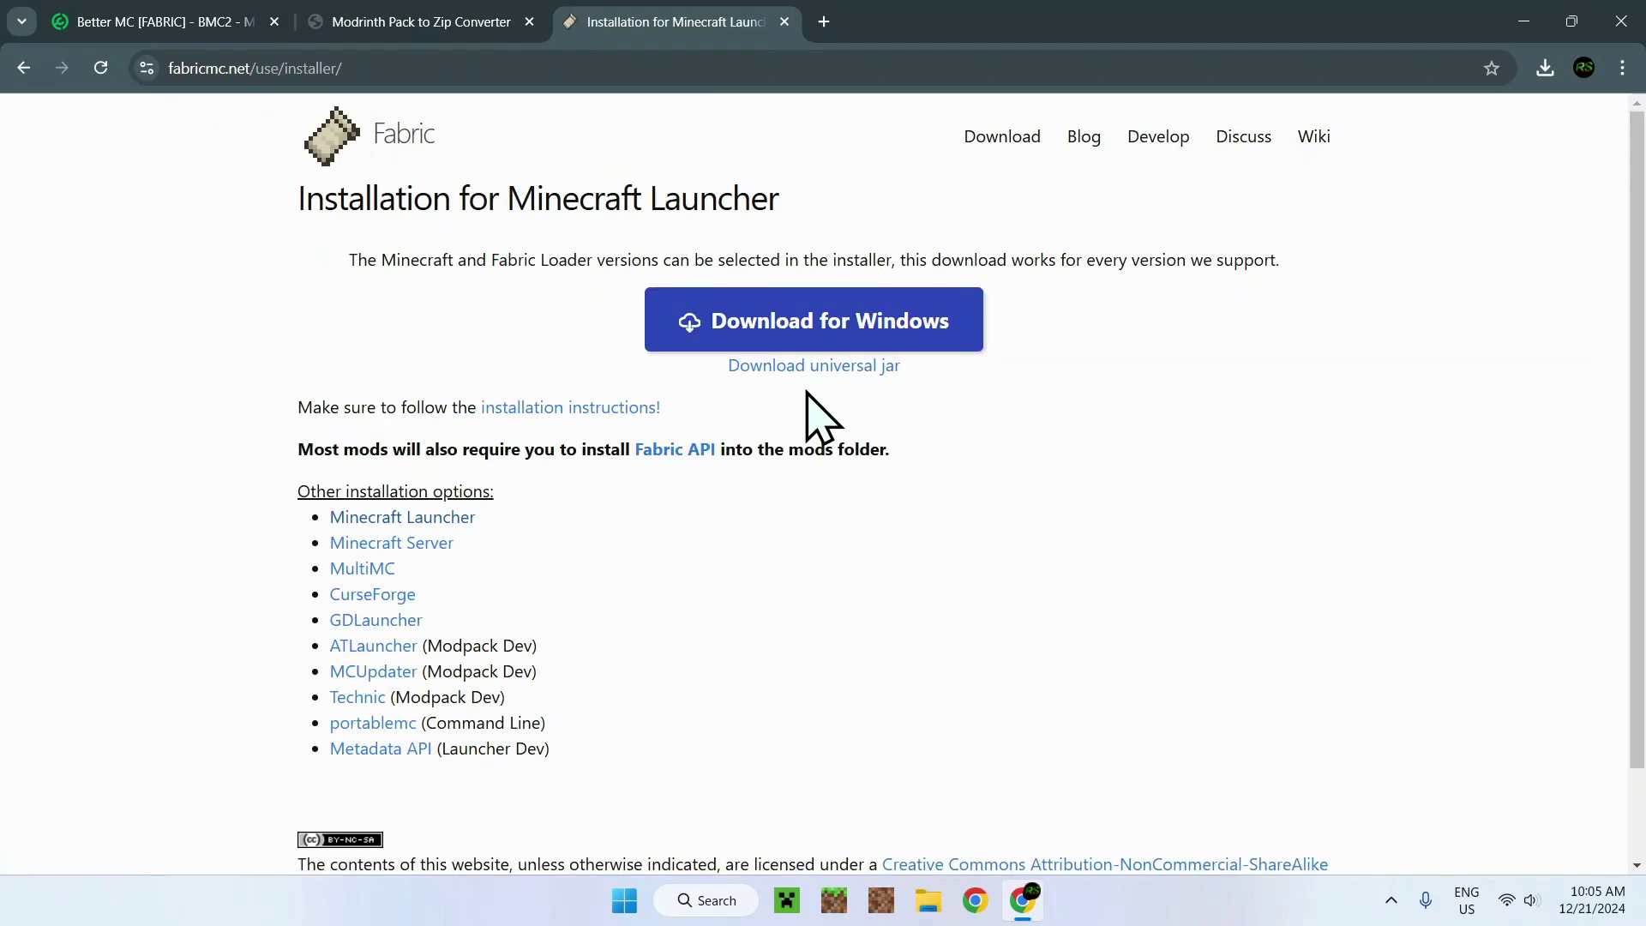
left_click(811, 335)
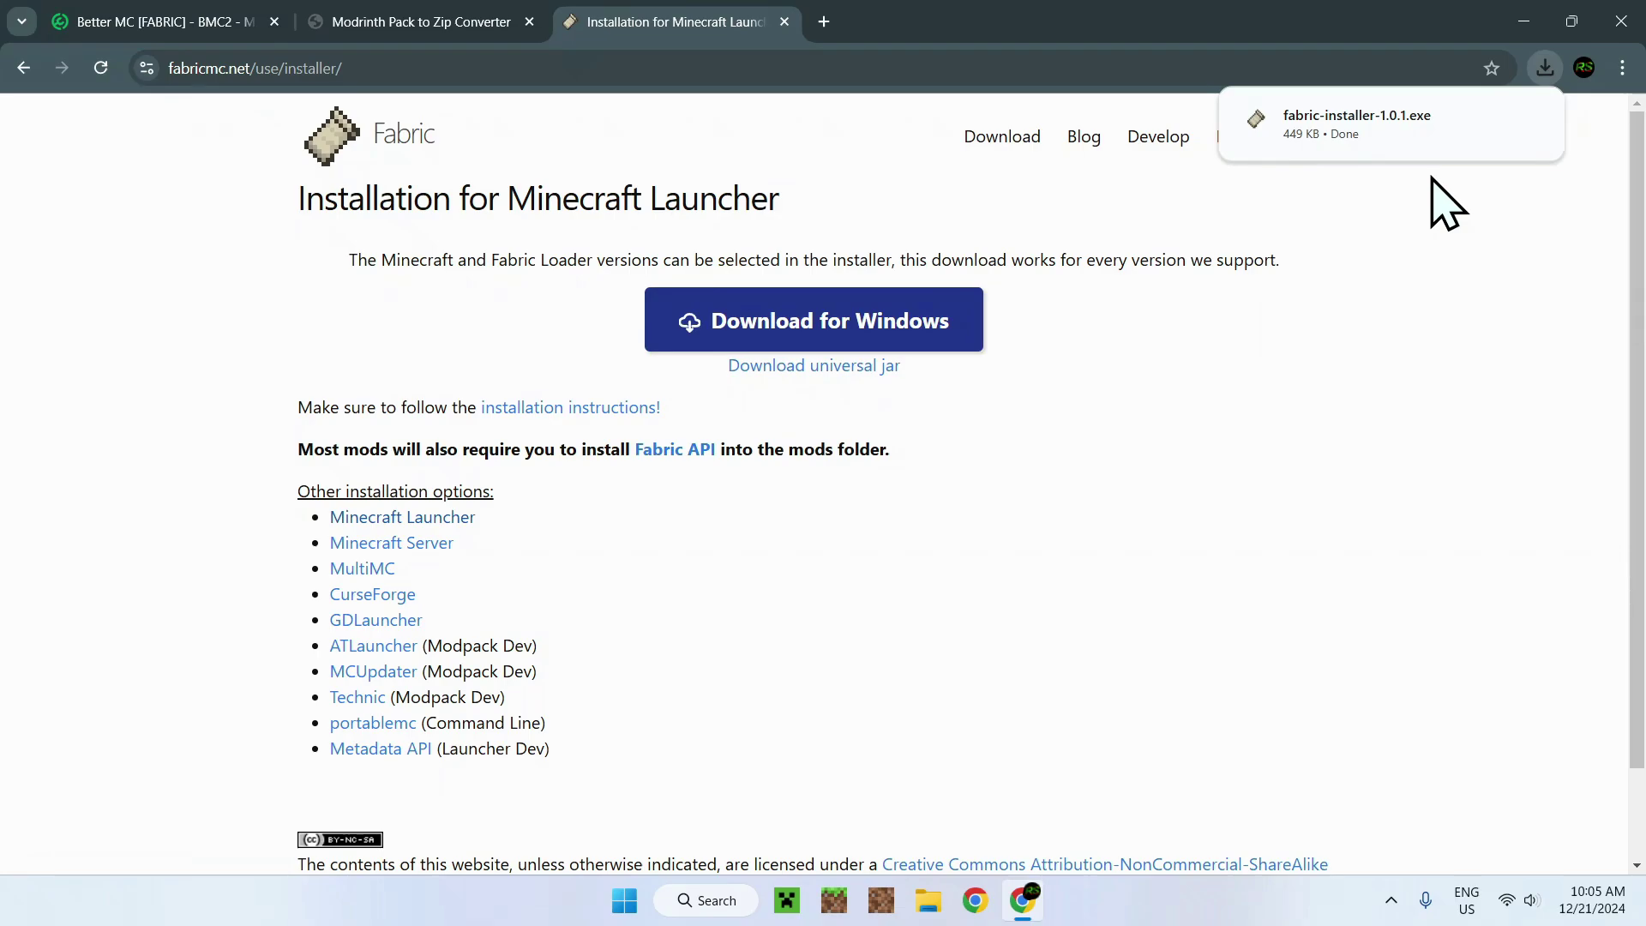
left_click(1620, 21)
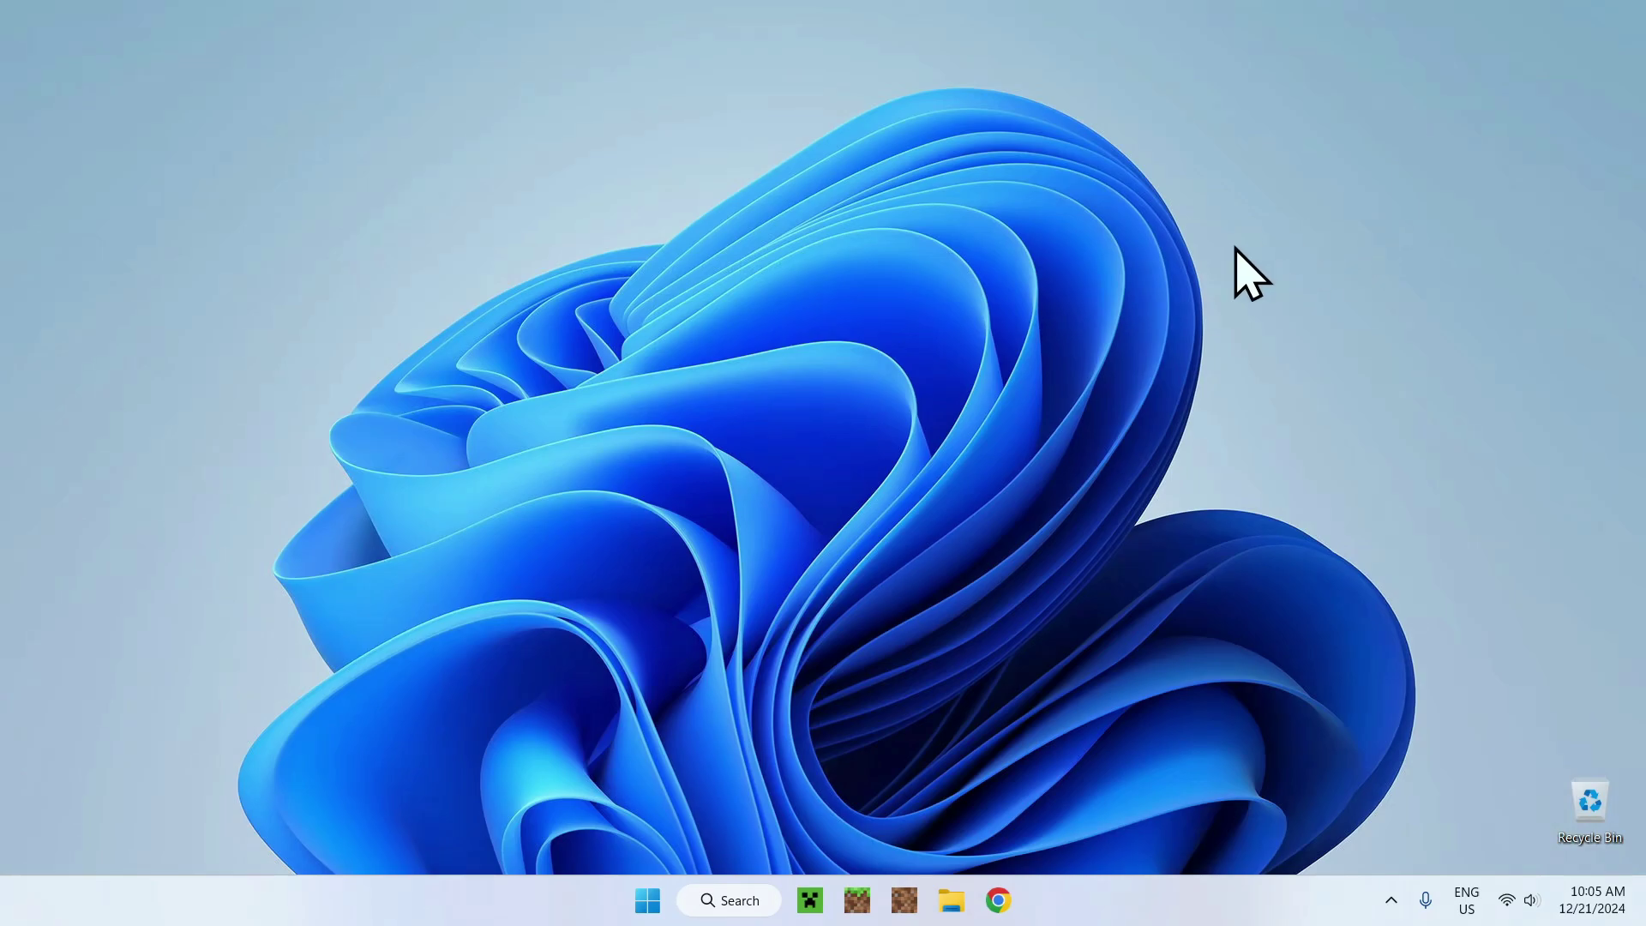
- Open the Downloads folder in File Explorer and extract Better MC [FABRIC] - BMC2-v25.zip to its default destination folder
left_click(951, 900)
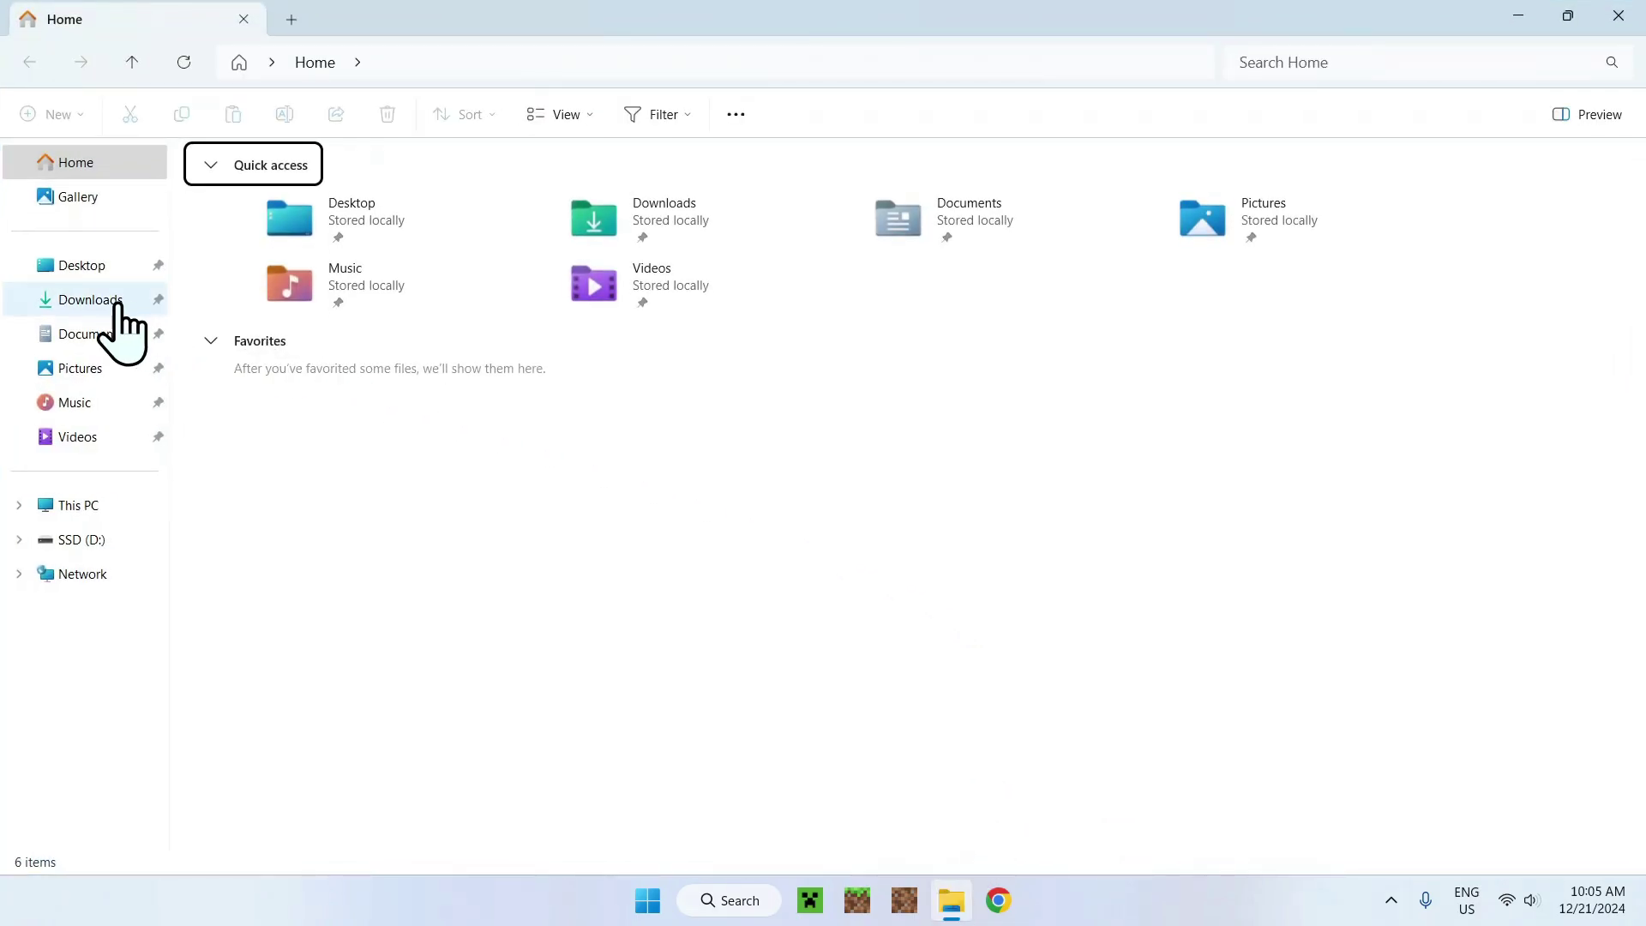
left_click(86, 300)
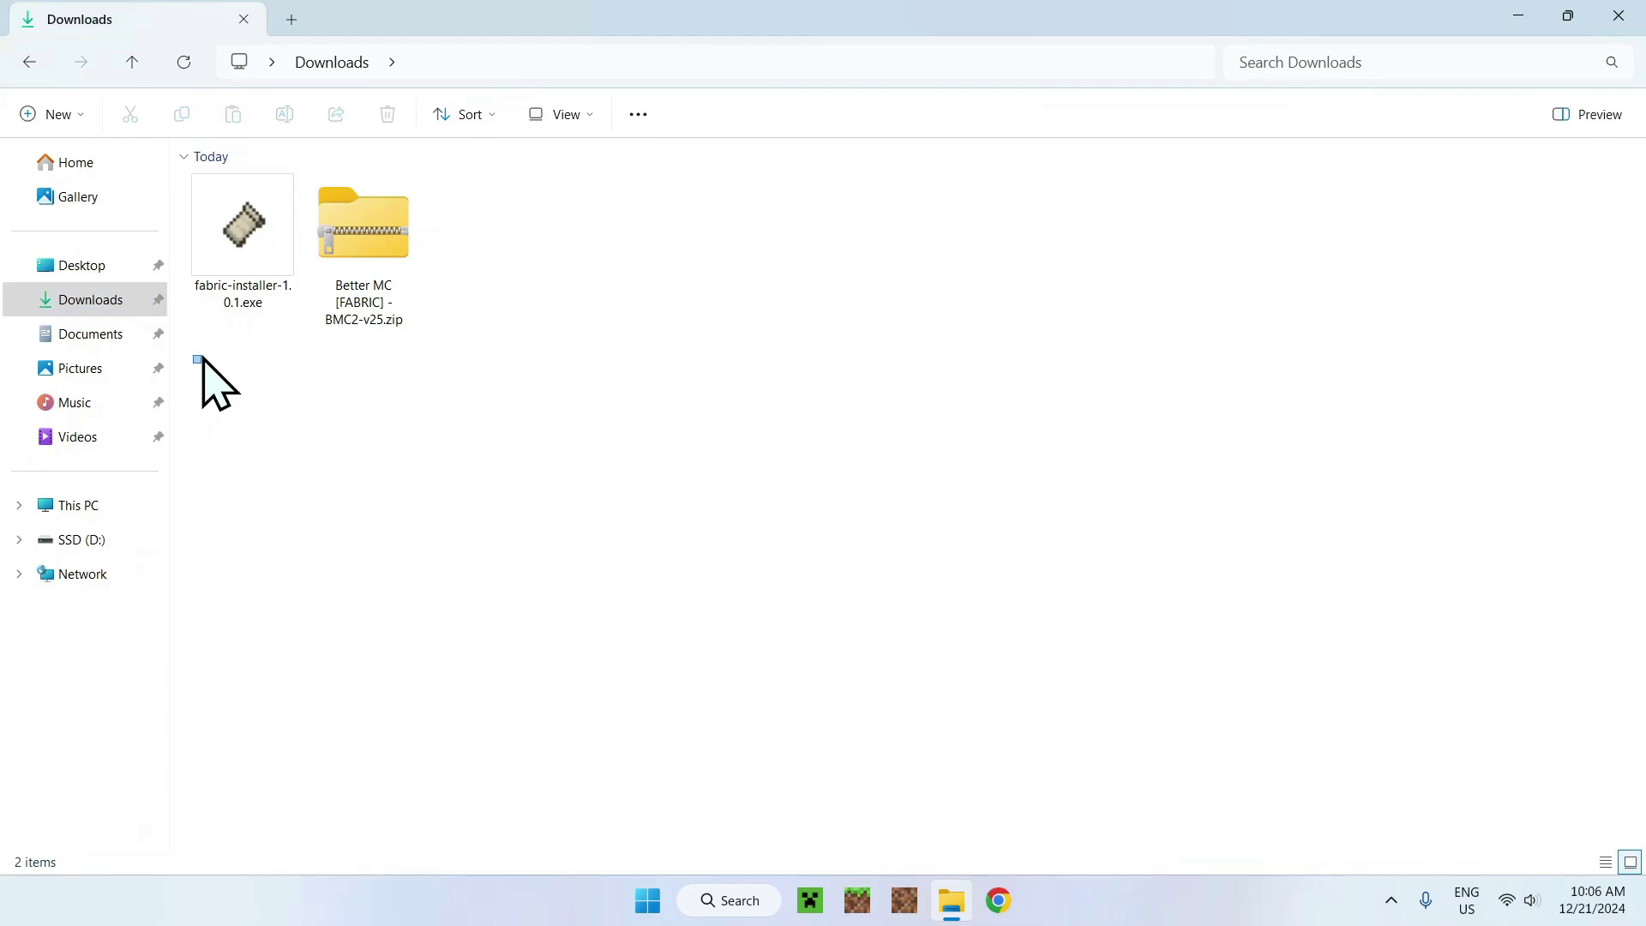
left_click_drag(203, 360, 349, 286)
left_click(284, 405)
right_click(356, 248)
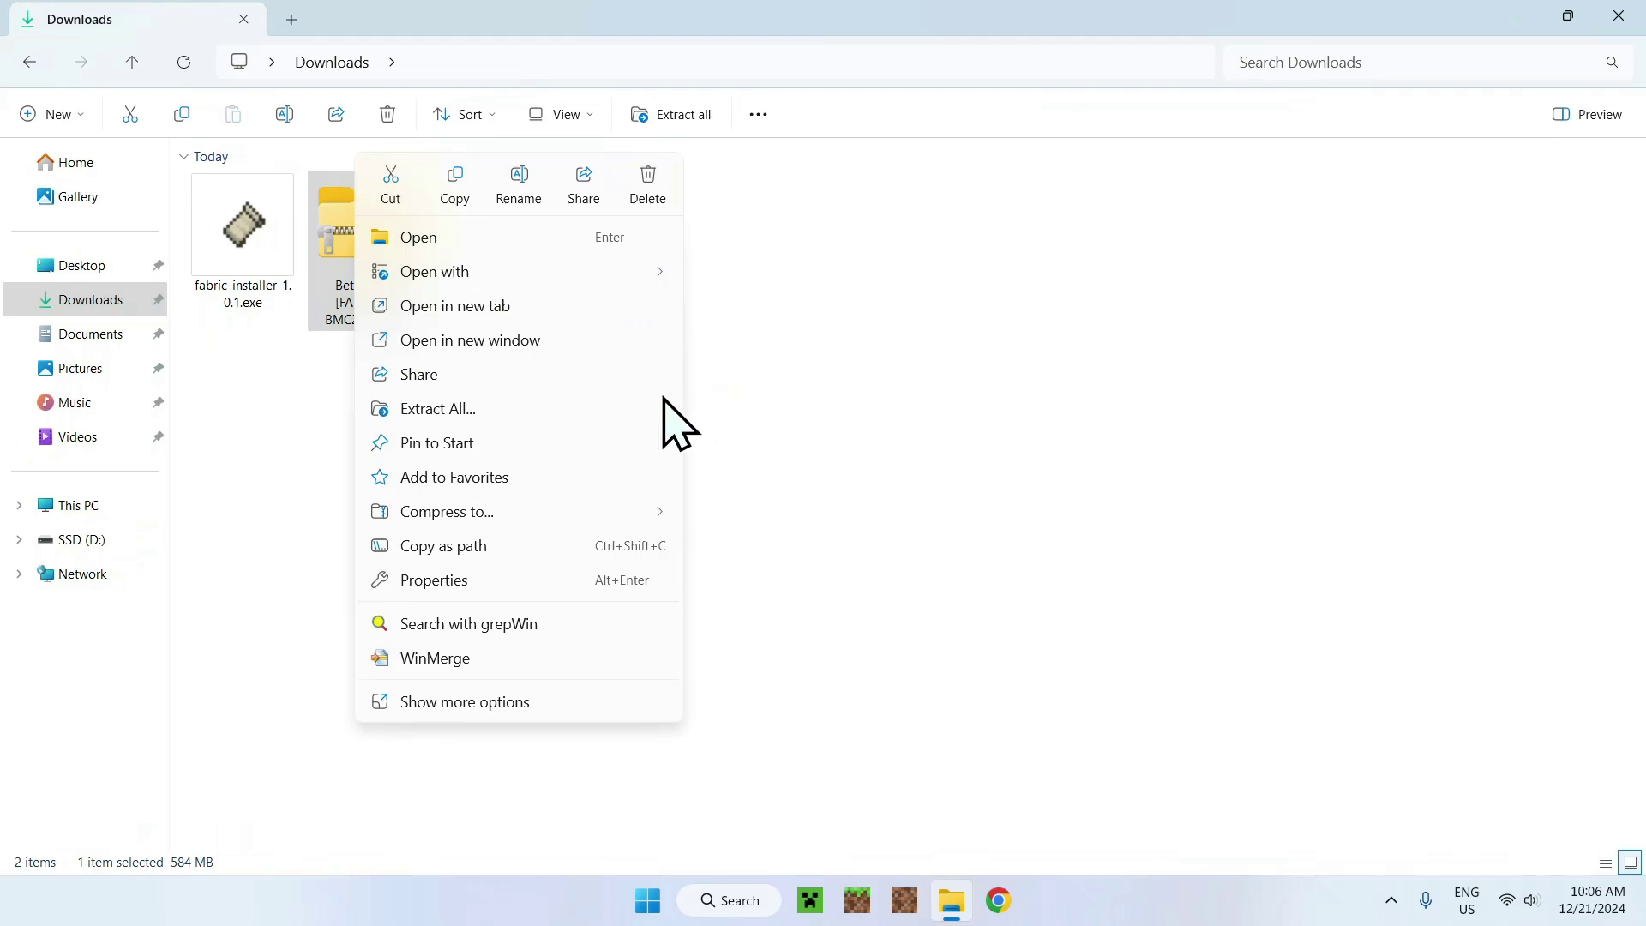
left_click(570, 410)
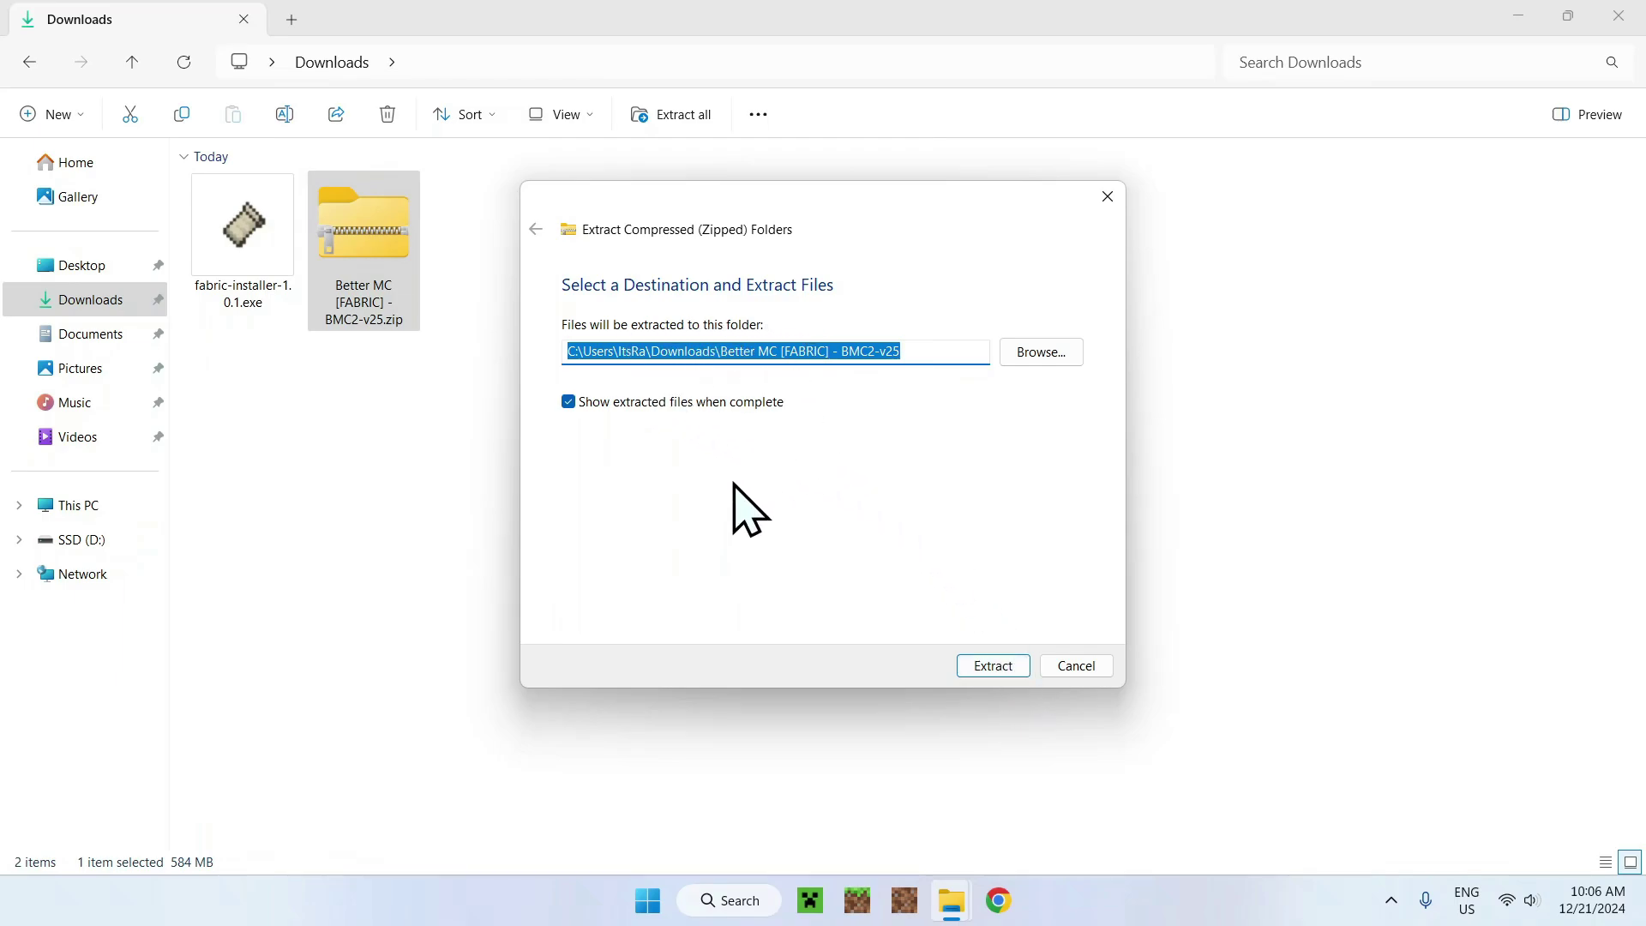
left_click(995, 672)
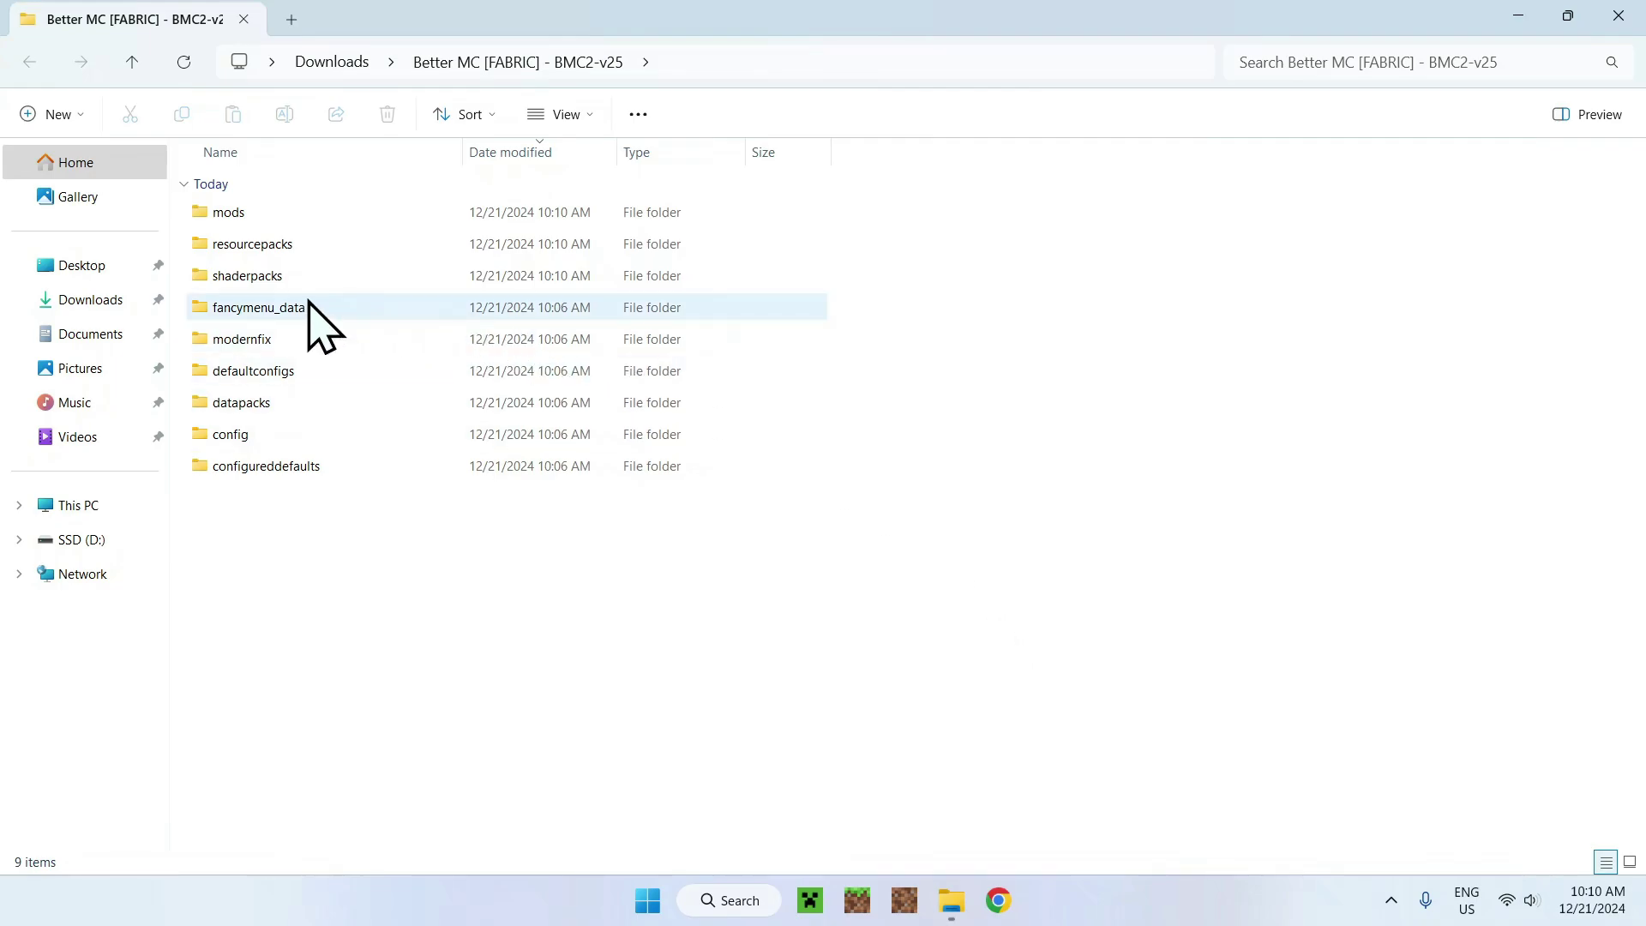
- Run fabric-installer-1.0.1.exe from Downloads, install the Fabric client for Minecraft 1.20.1 with loader version 0.16.9, and close the installer
left_click(96, 302)
left_click(394, 374)
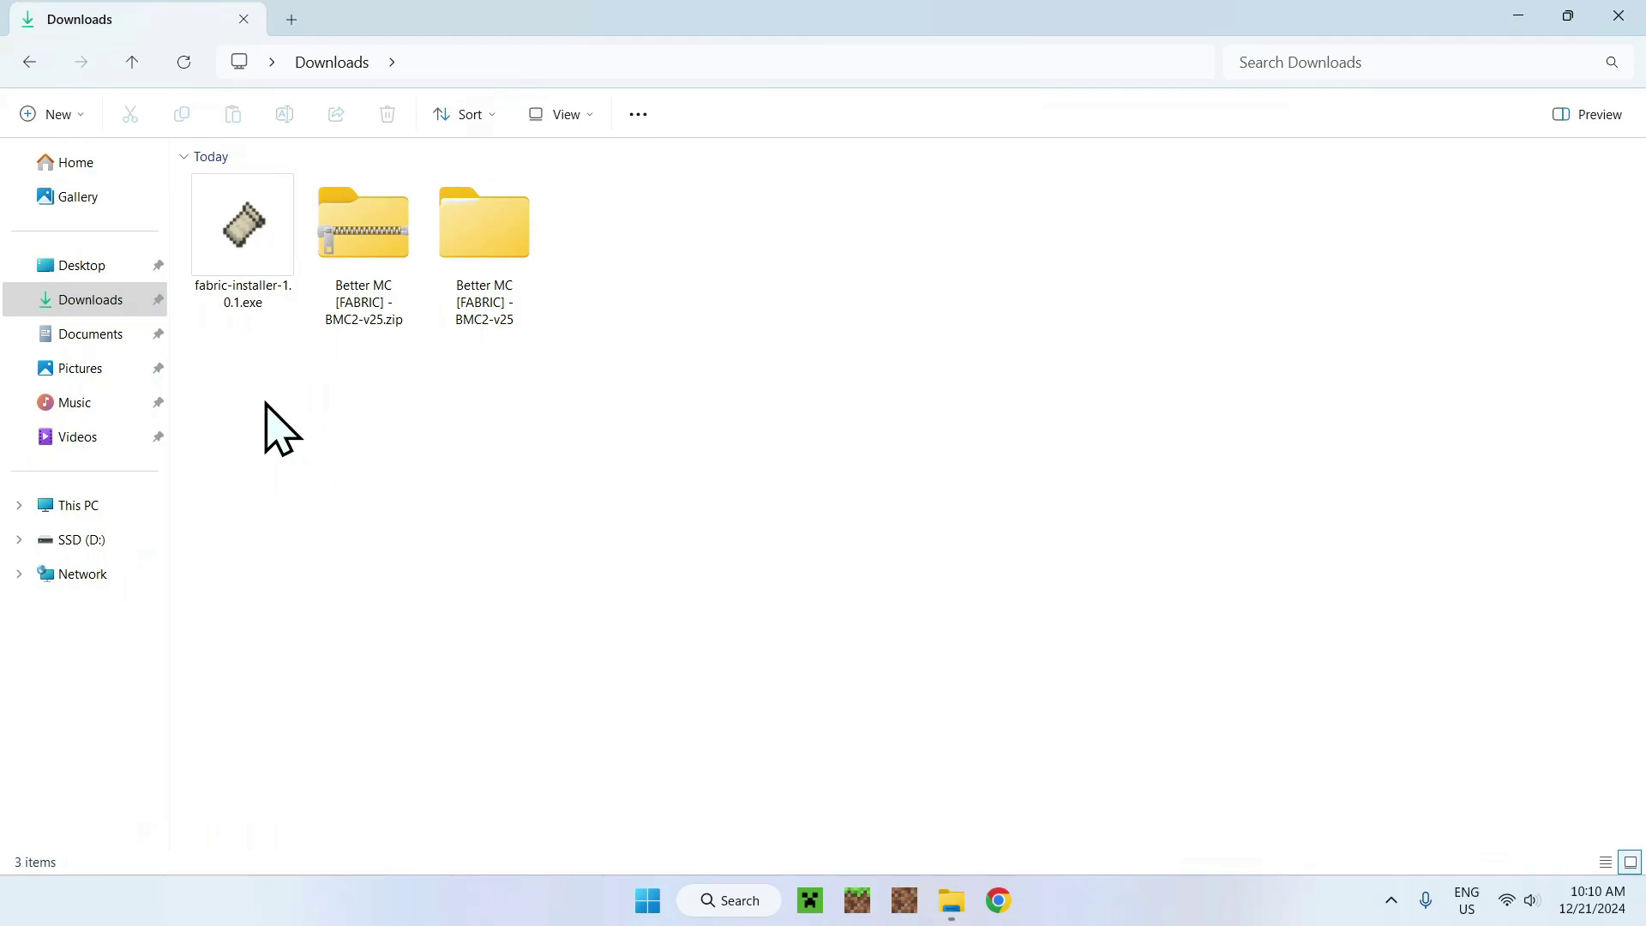
double_click(236, 304)
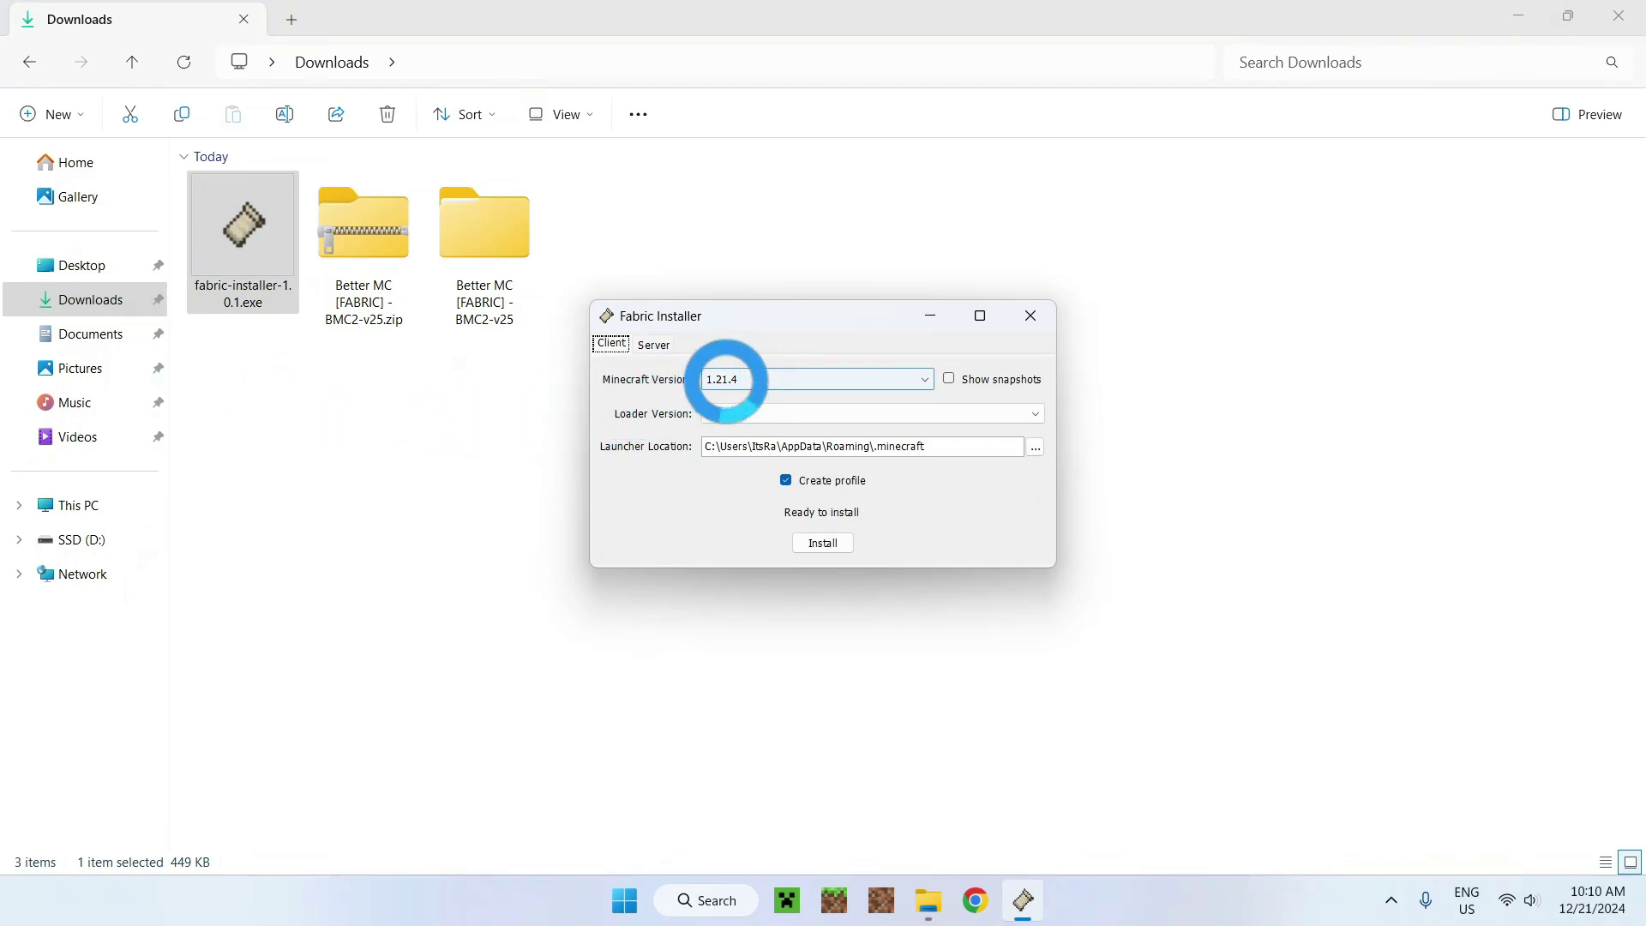
left_click(725, 378)
left_click(742, 497)
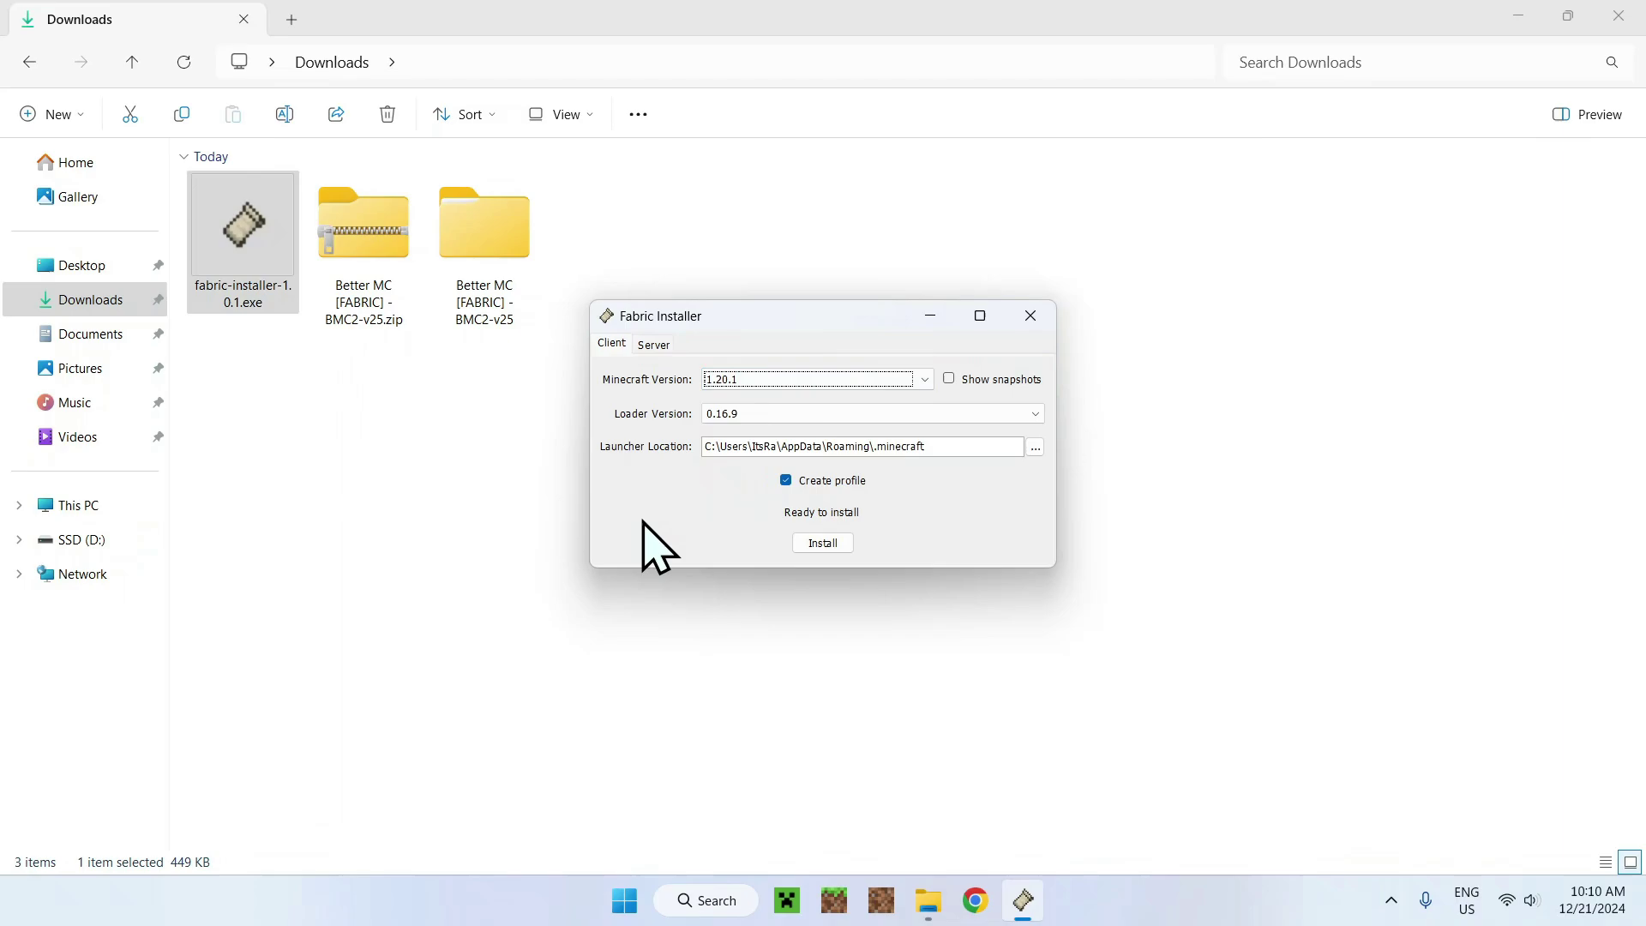
left_click(823, 545)
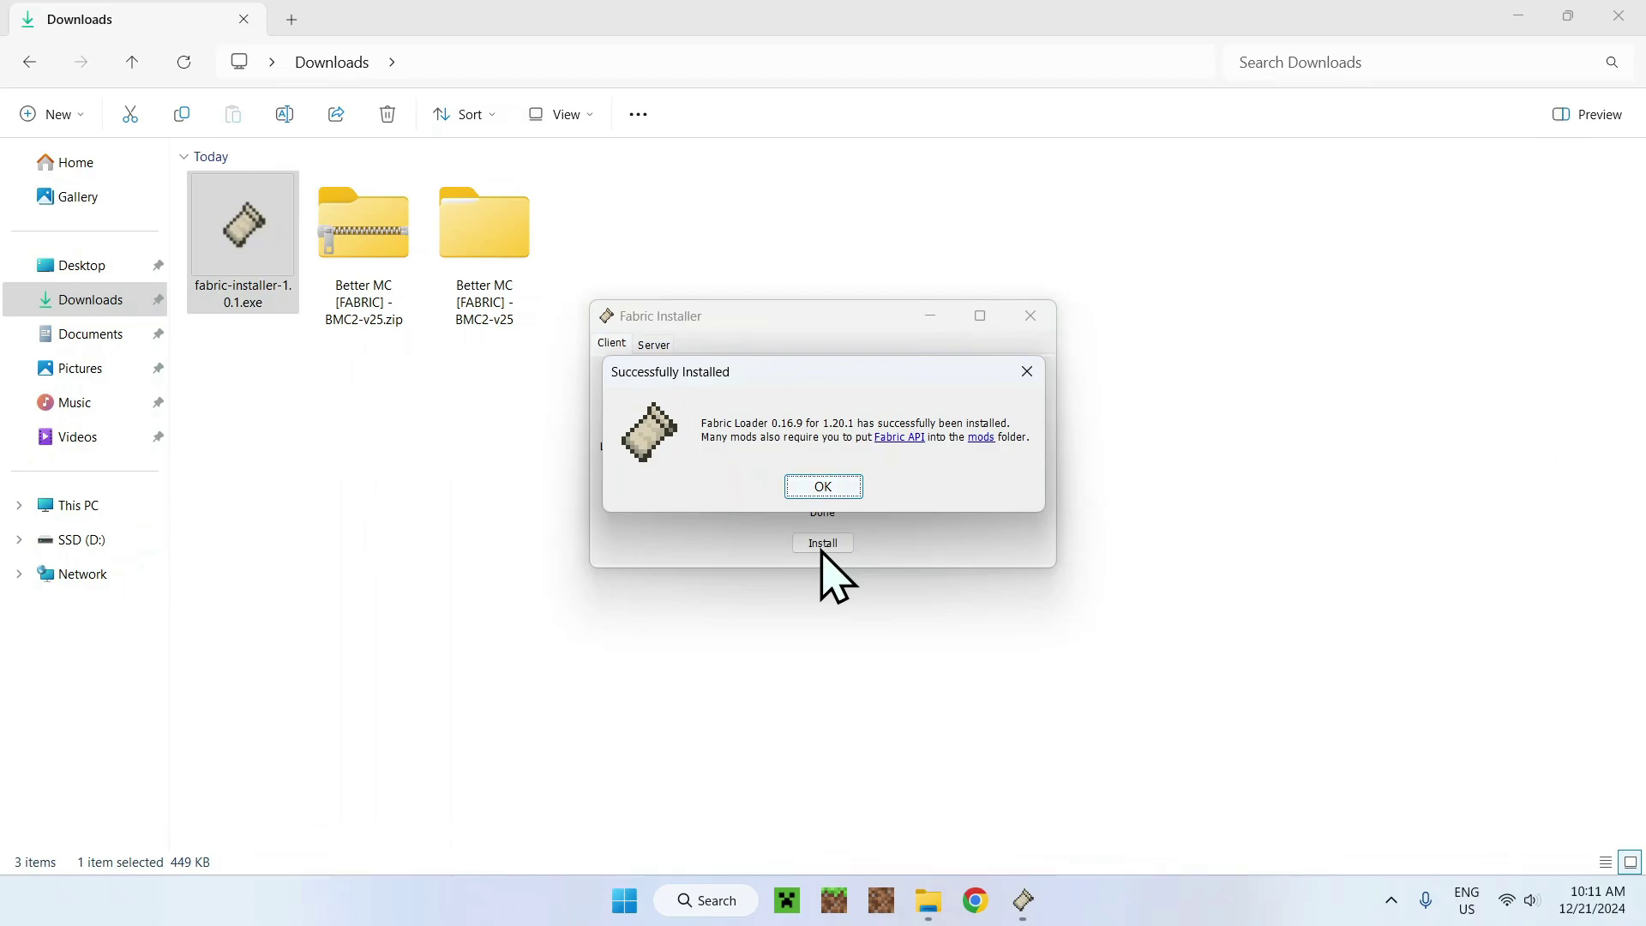
left_click(821, 486)
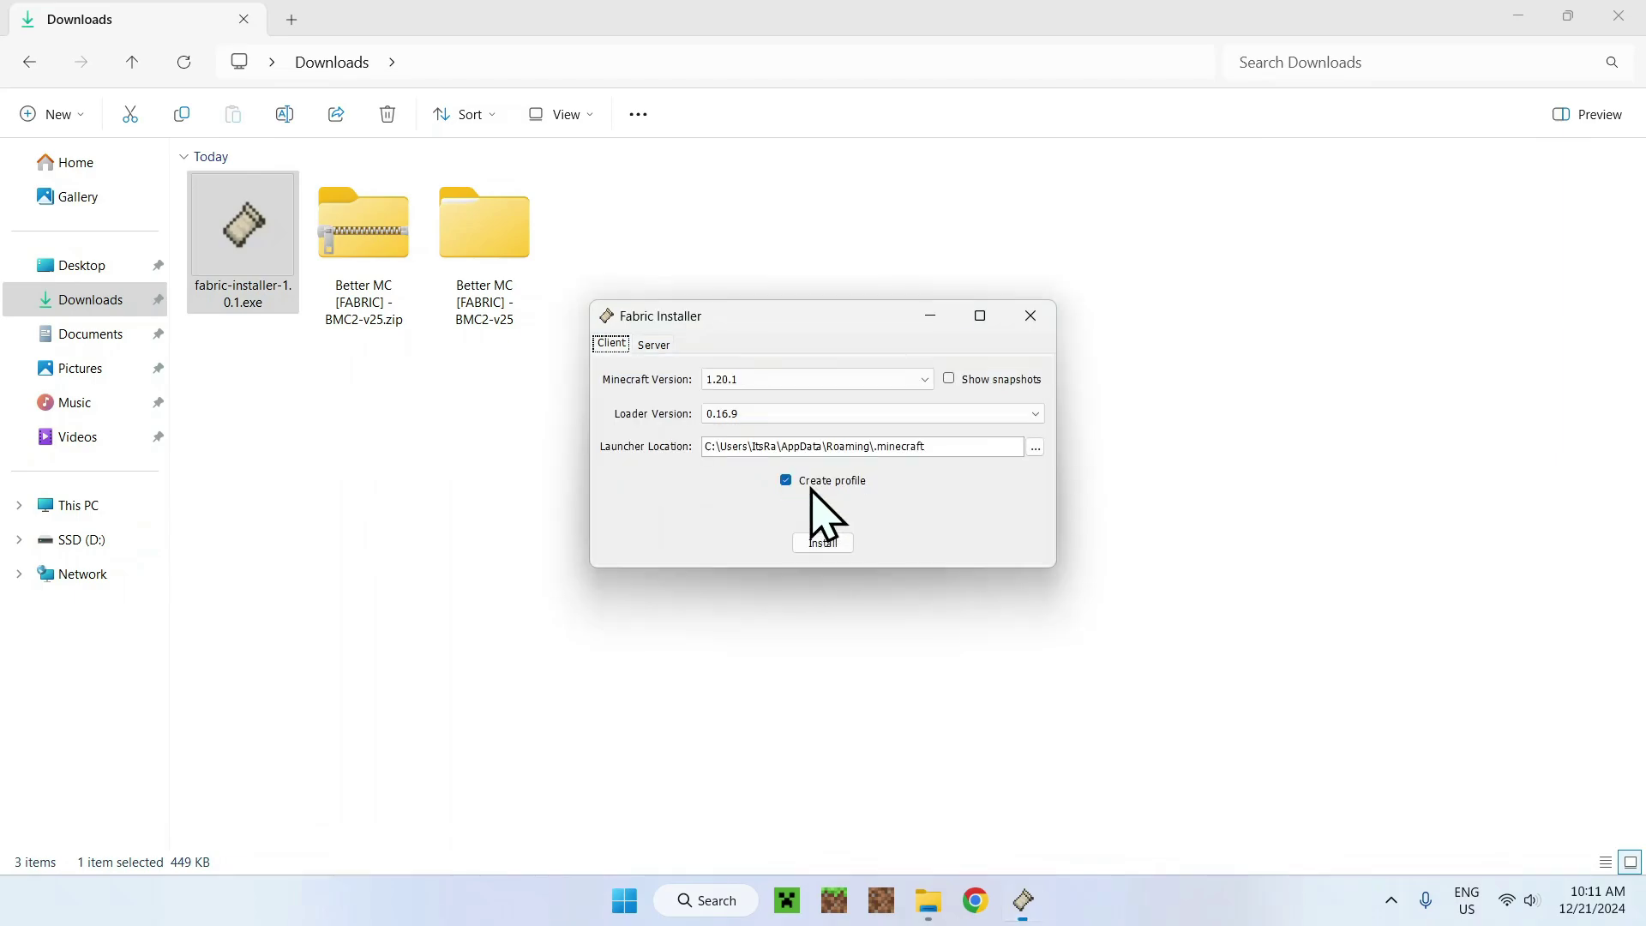
left_click(1029, 317)
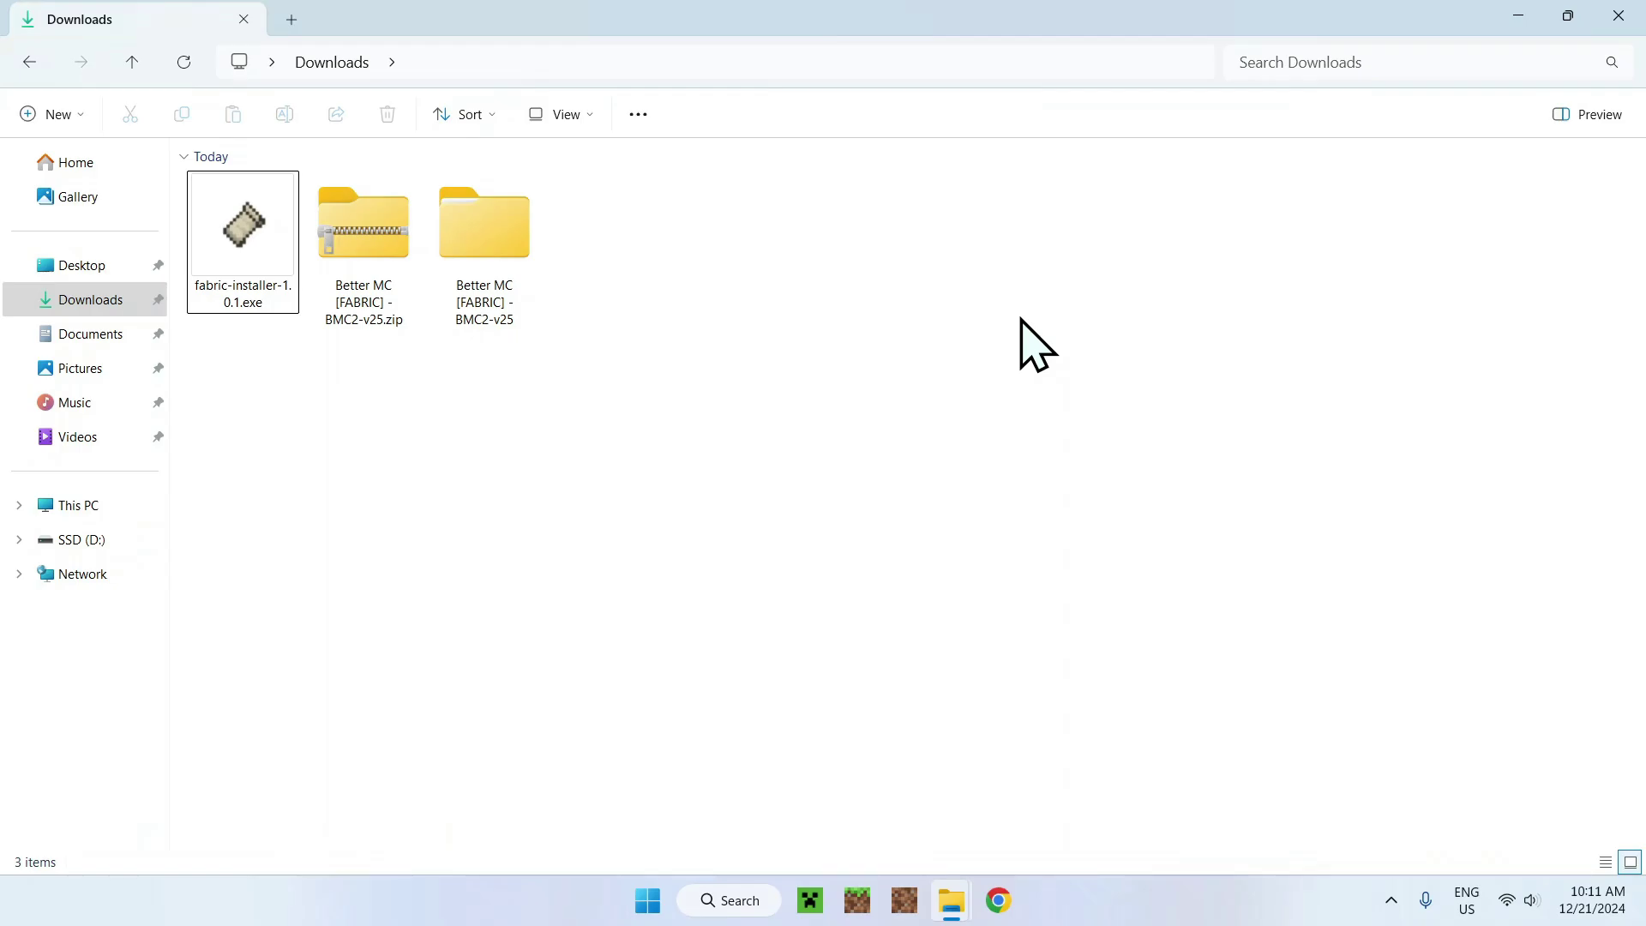
- Launch the Minecraft Launcher and open the installation folder of fabric-loader-1.20.1
left_click(808, 900)
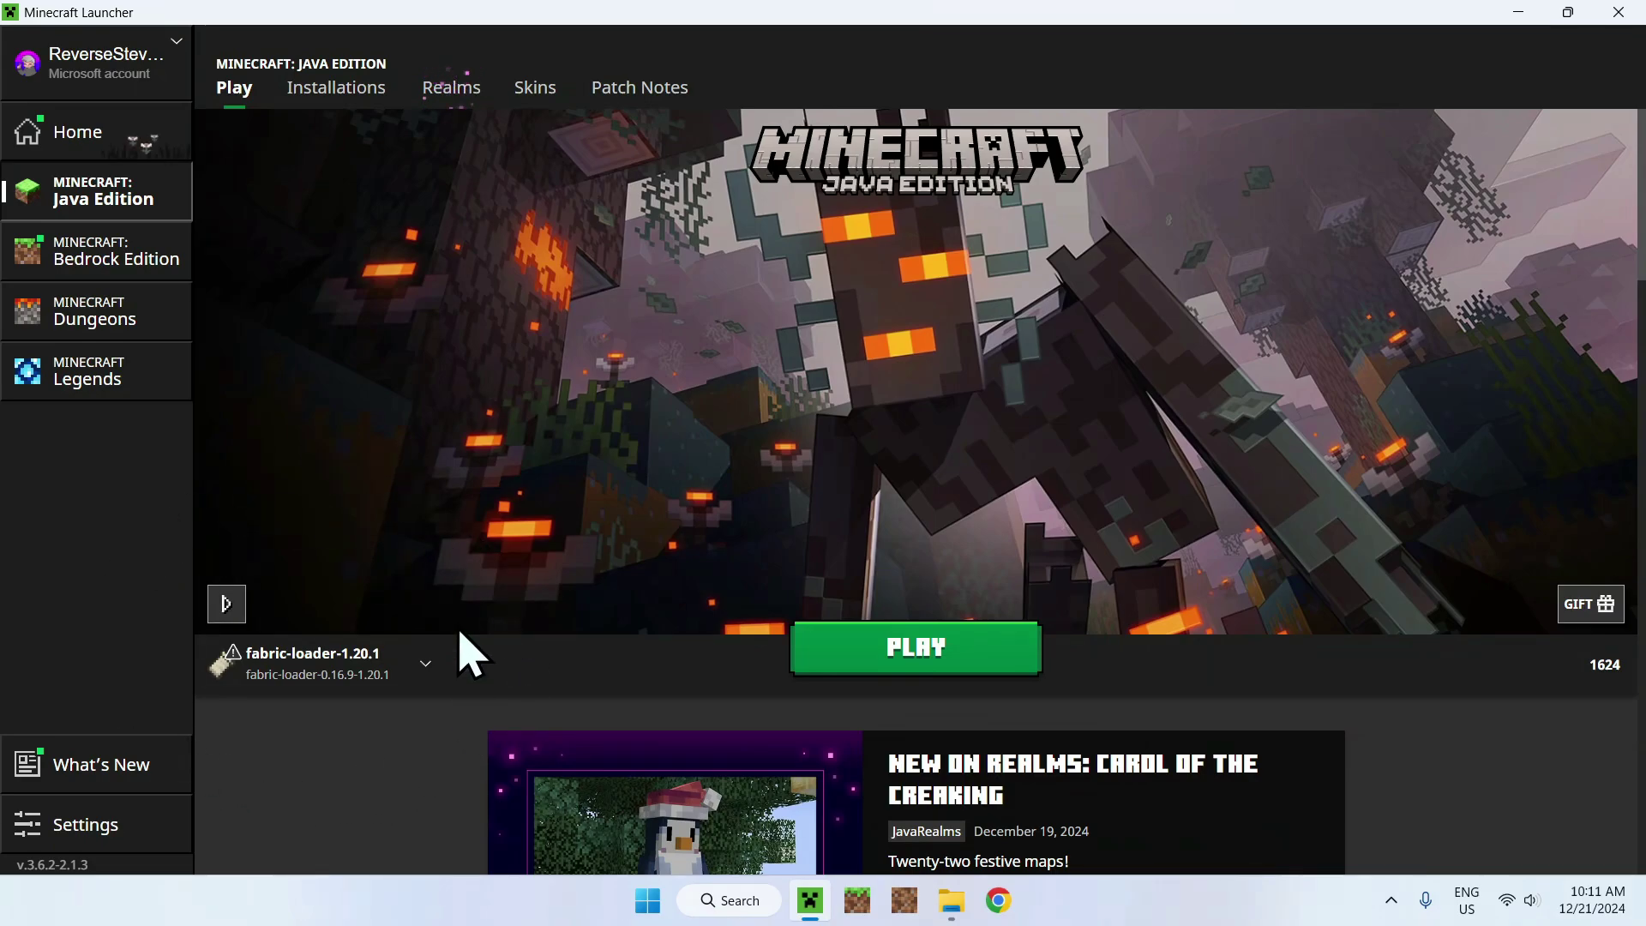
left_click(346, 103)
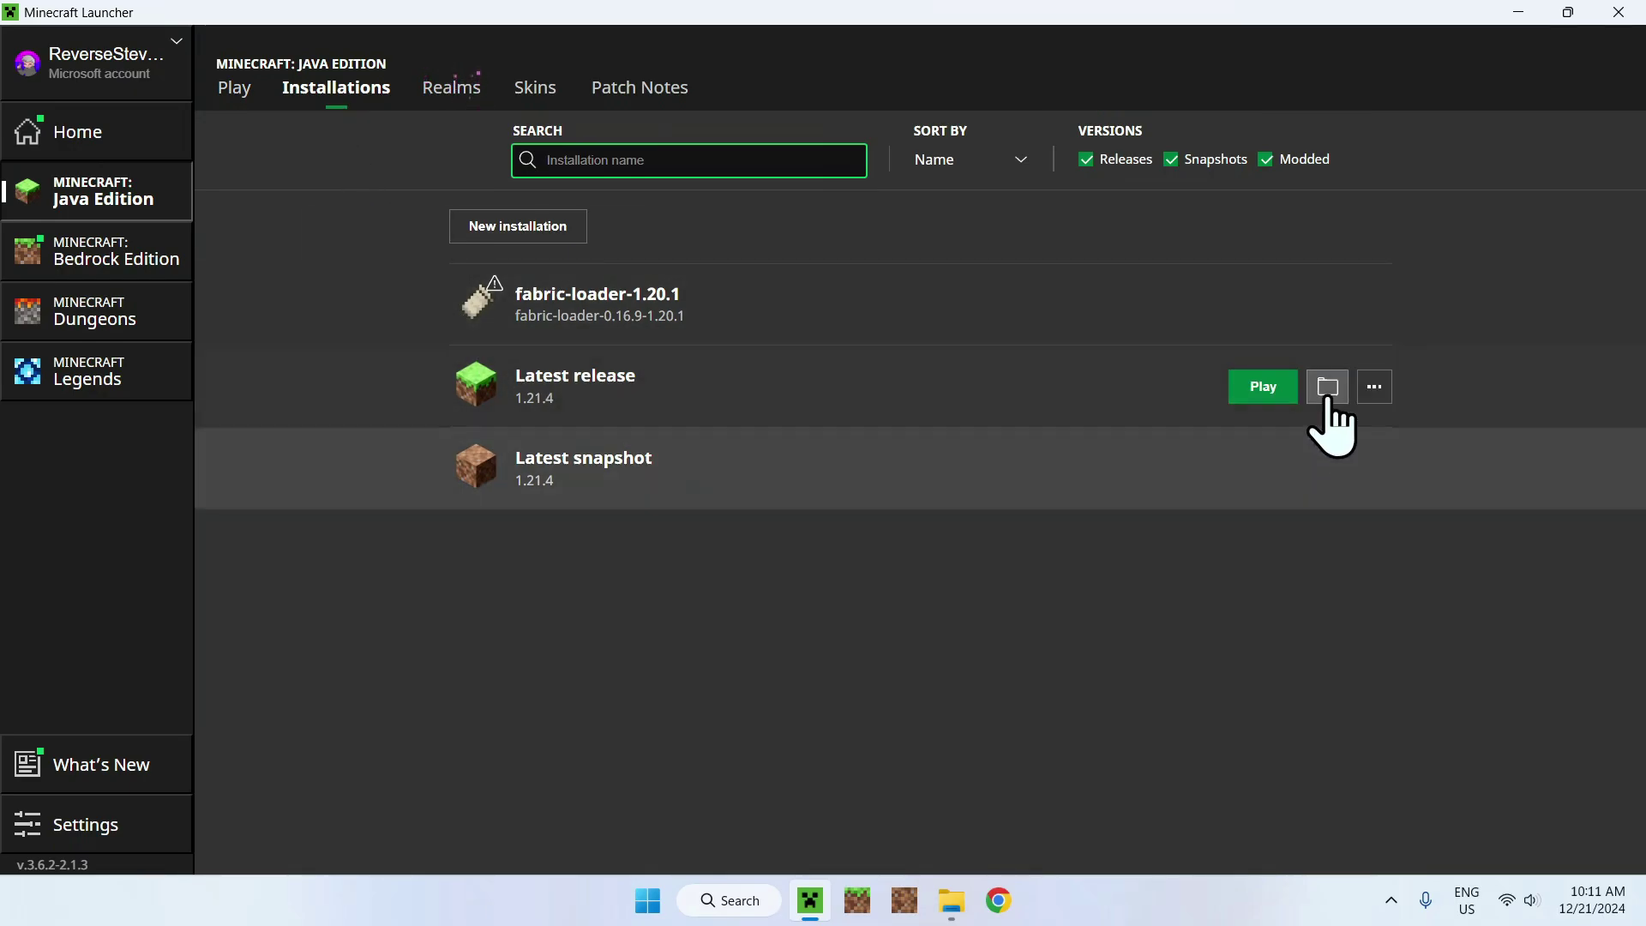
left_click(1327, 304)
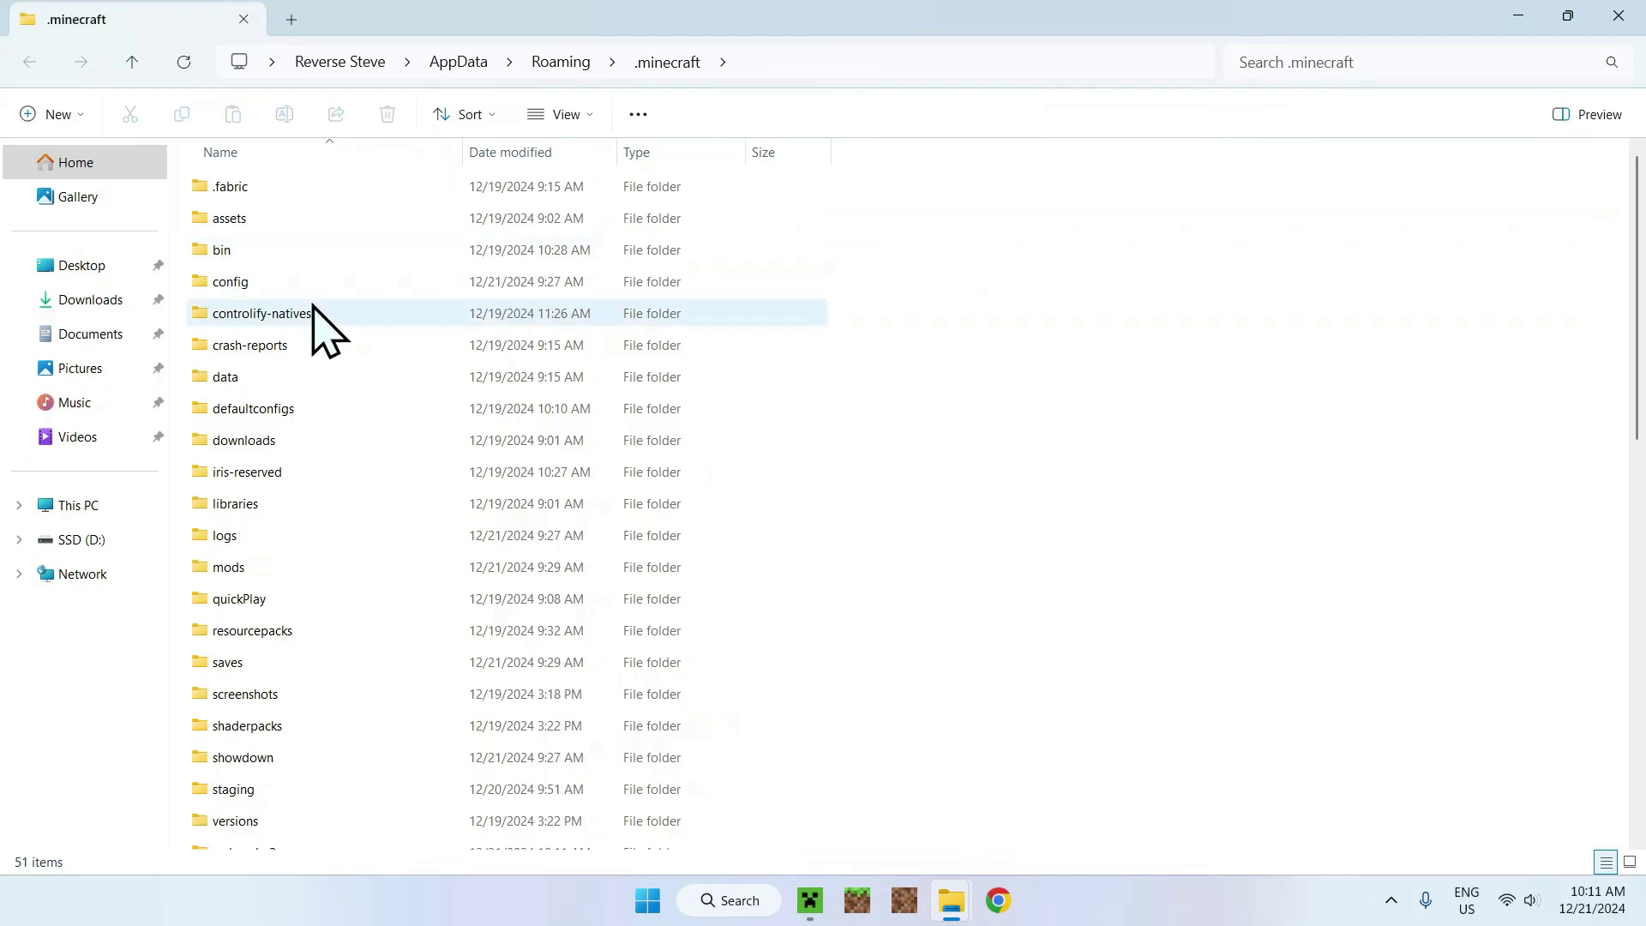
left_click(67, 300)
left_click(29, 62)
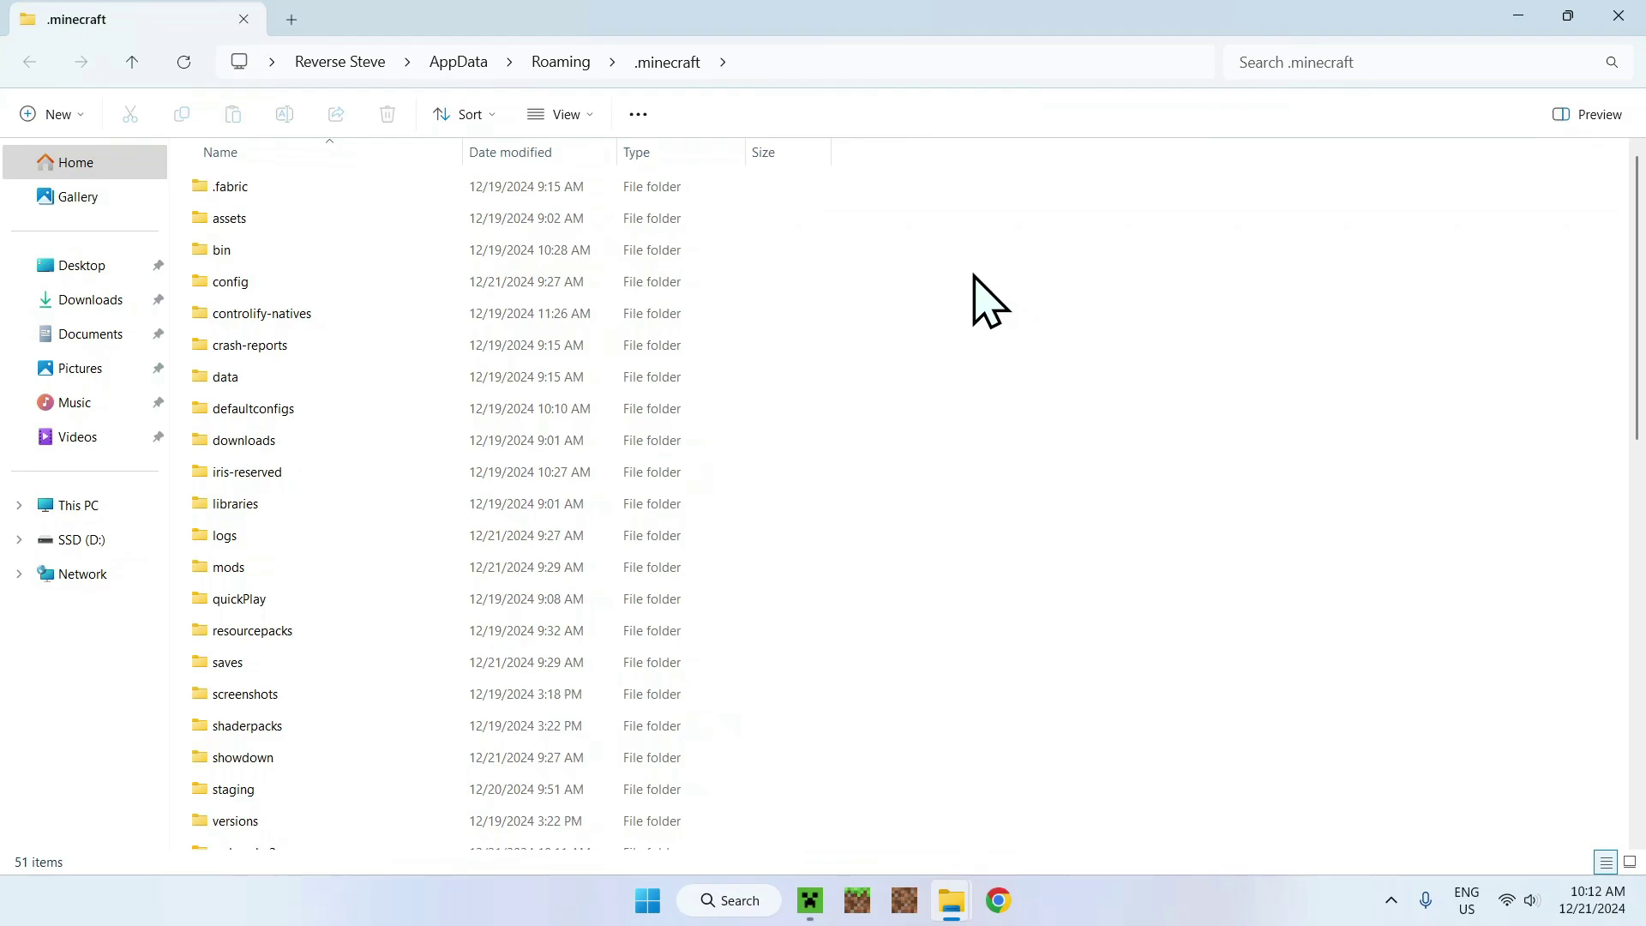
- Copy all folders inside the extracted Better MC [FABRIC] - BMC2-v25 folder in Downloads
left_click(87, 302)
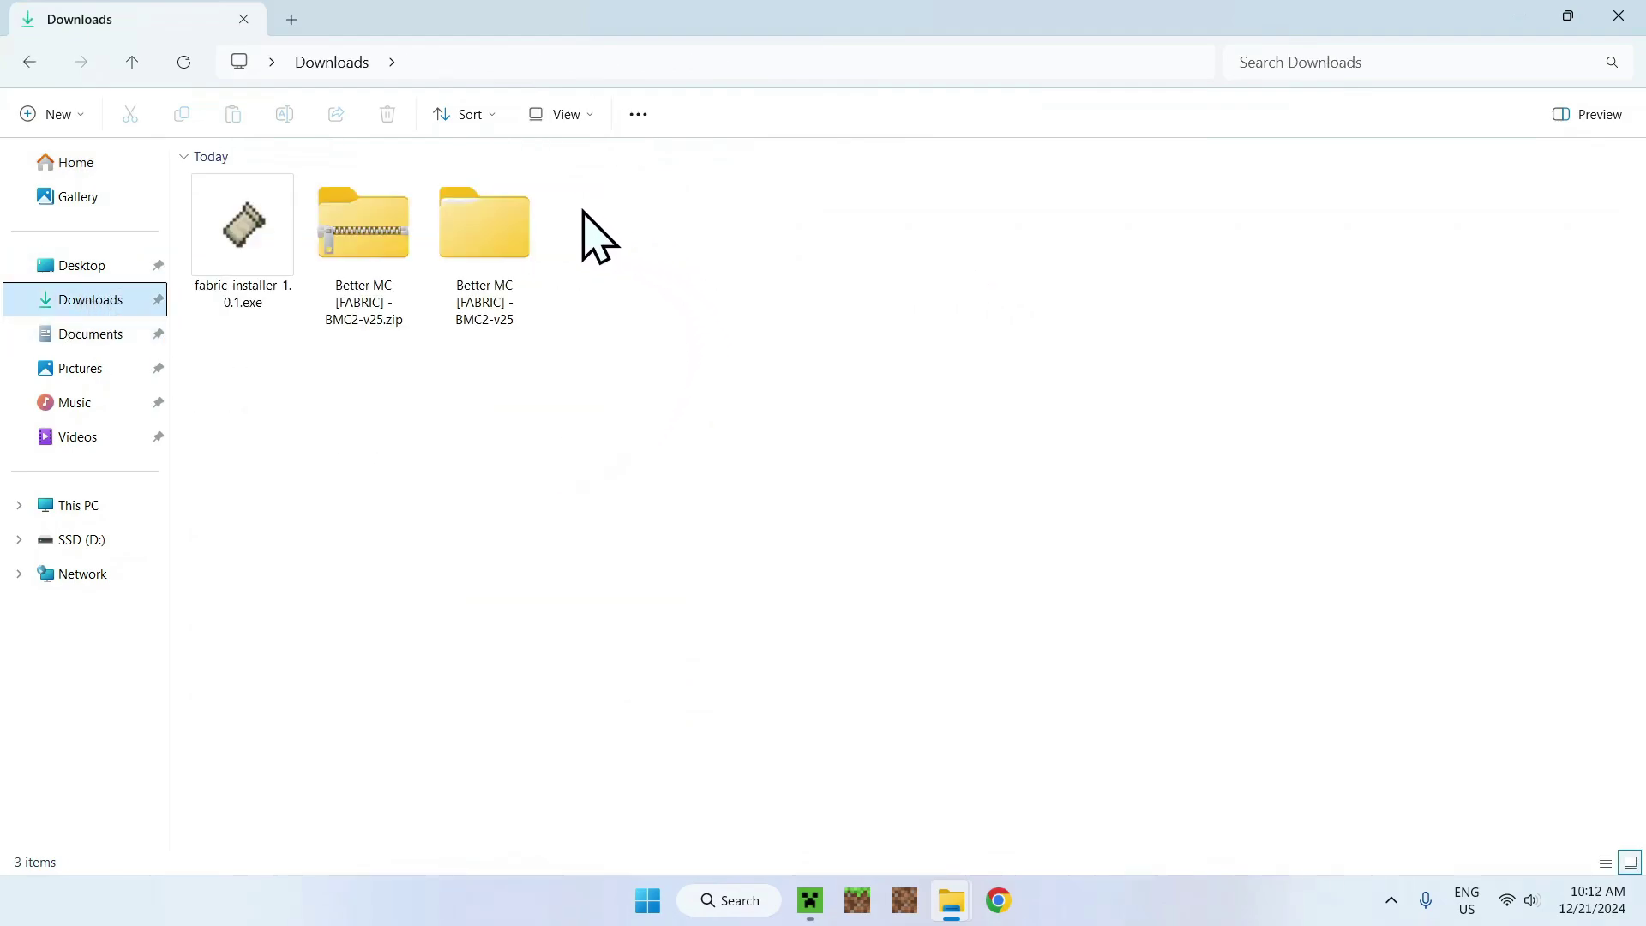
double_click(501, 248)
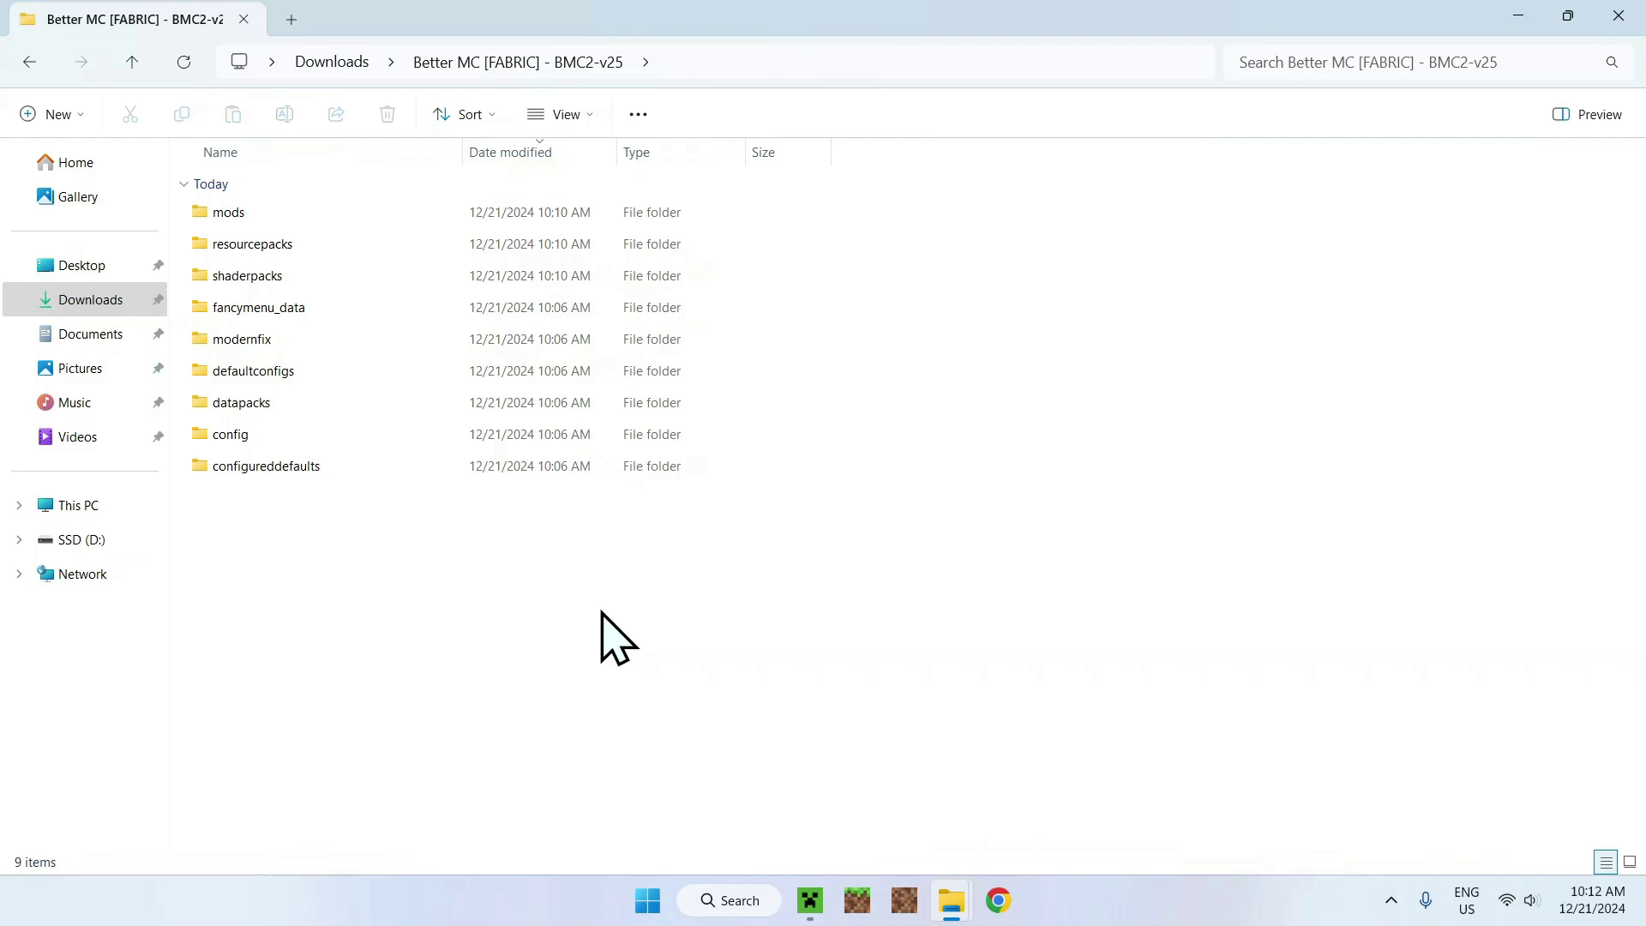
left_click_drag(601, 611, 477, 225)
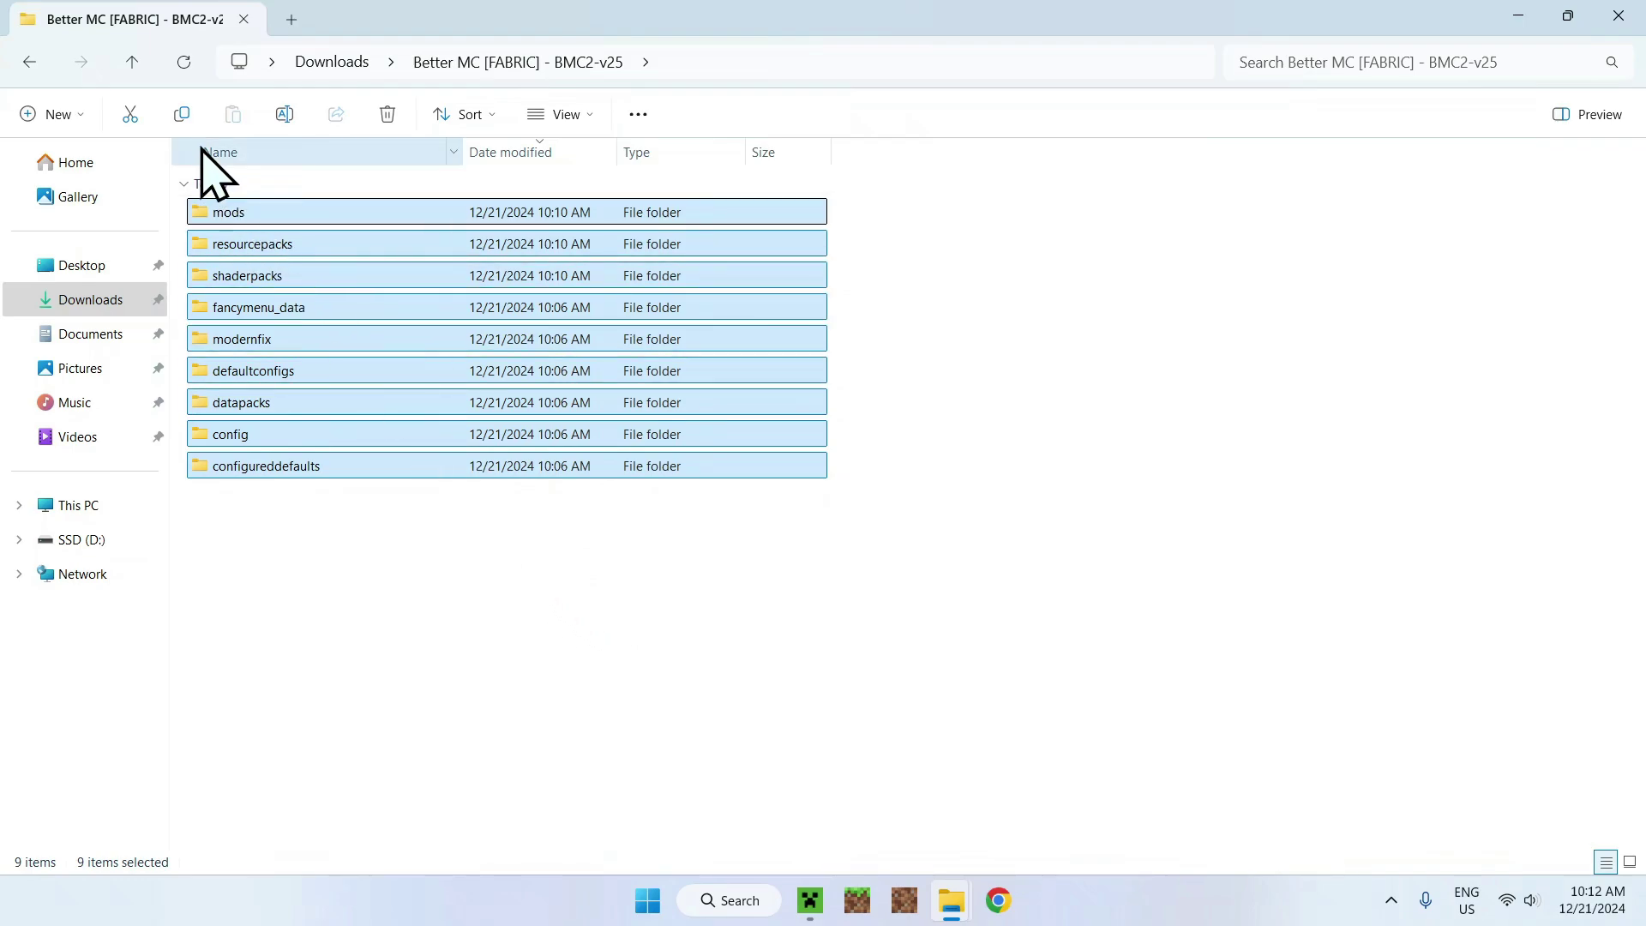
left_click(182, 116)
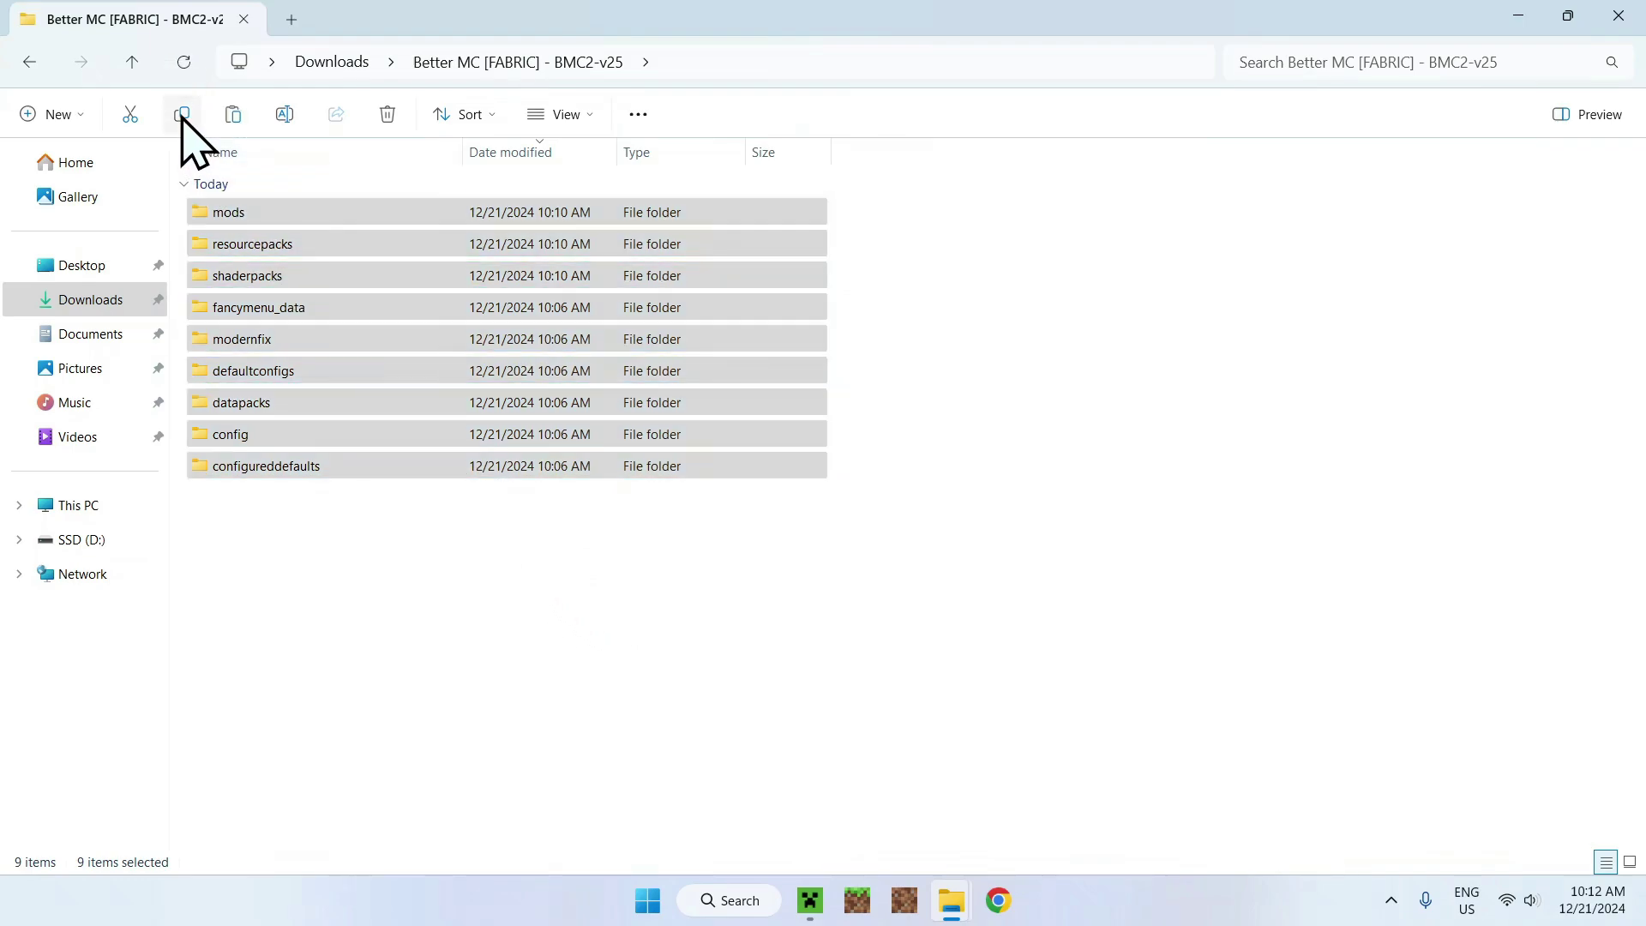
- Reopen the fabric-loader-1.20.1 installation's .minecraft folder from the Minecraft Launcher and paste the copied modpack folders, replacing files with the same names
left_click(23, 68)
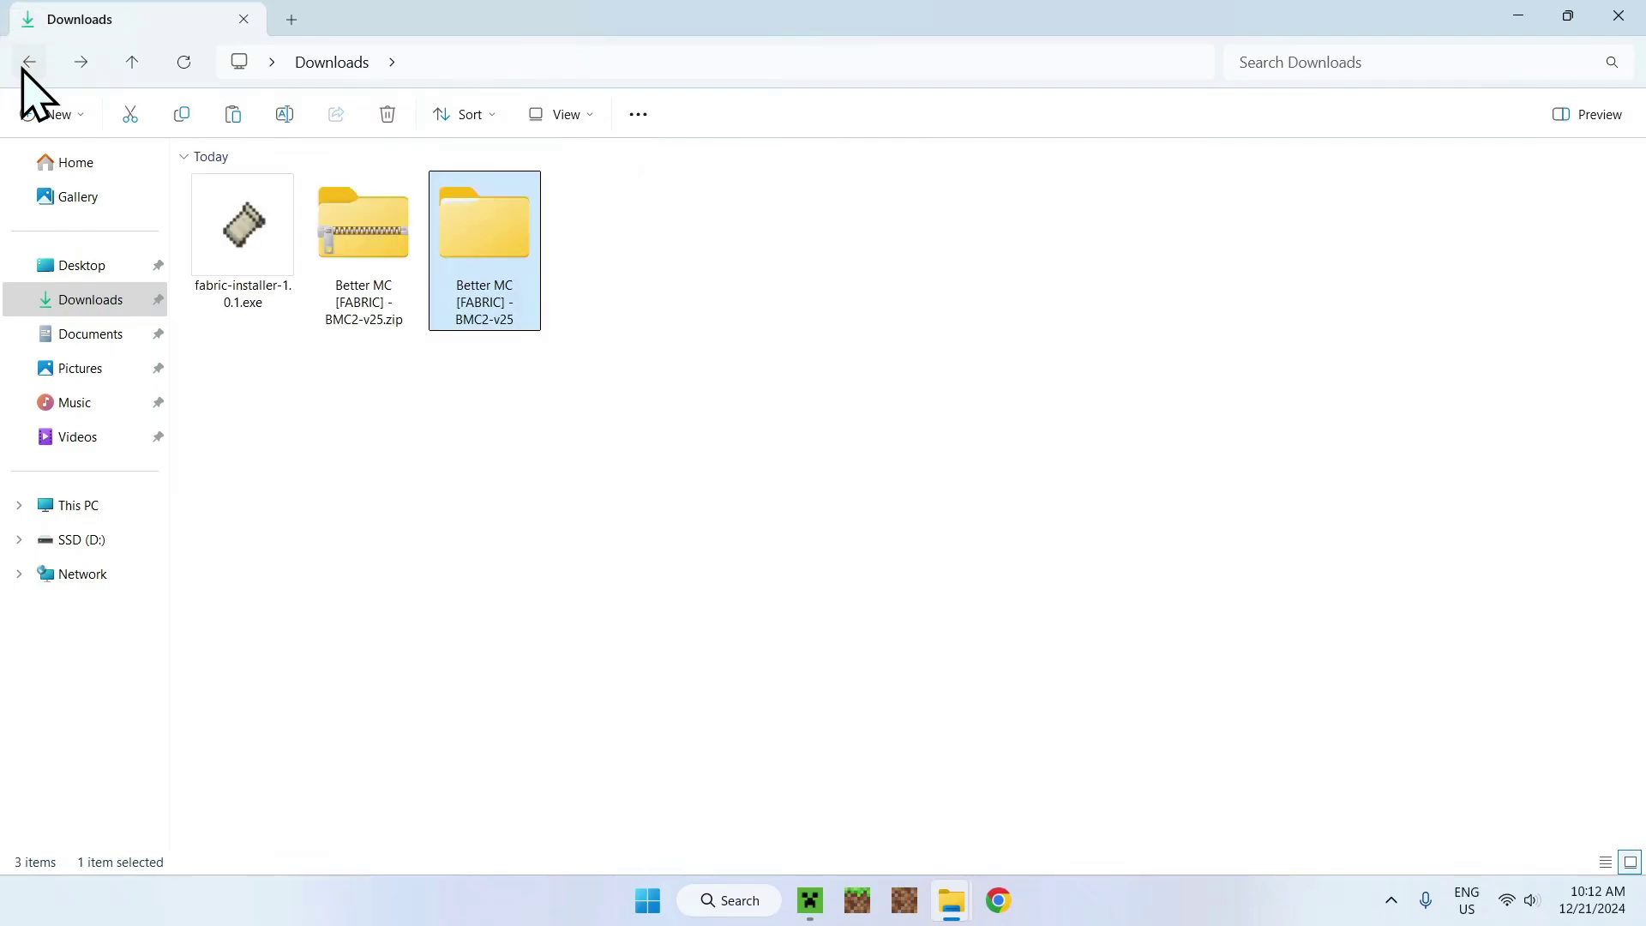
left_click(22, 69)
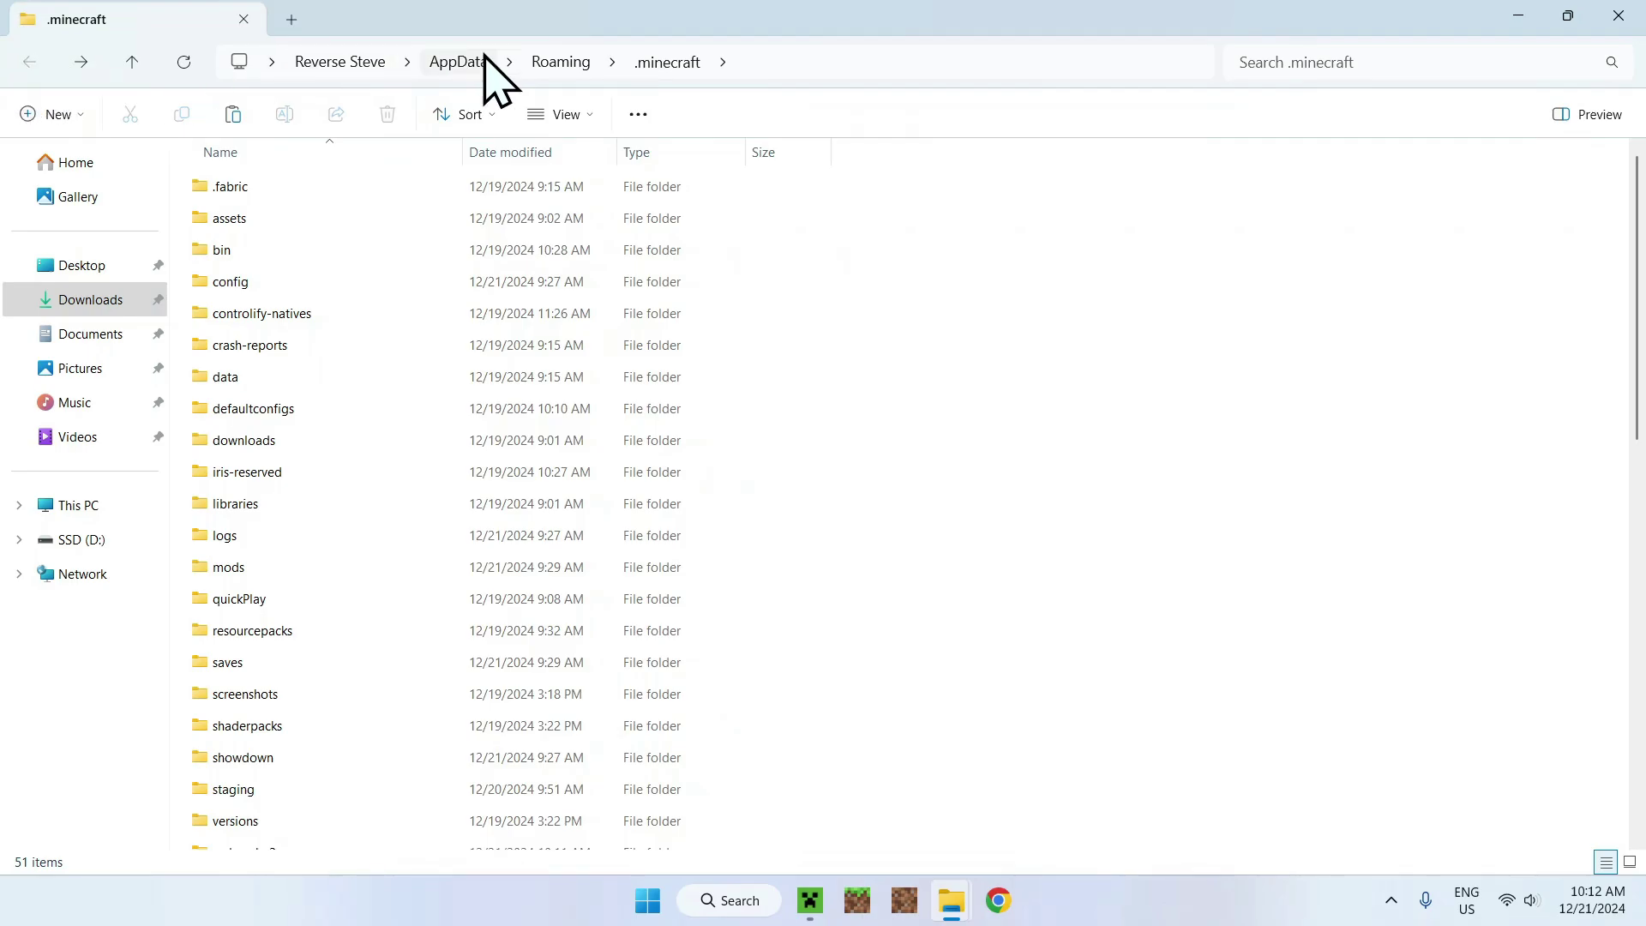
left_click(810, 900)
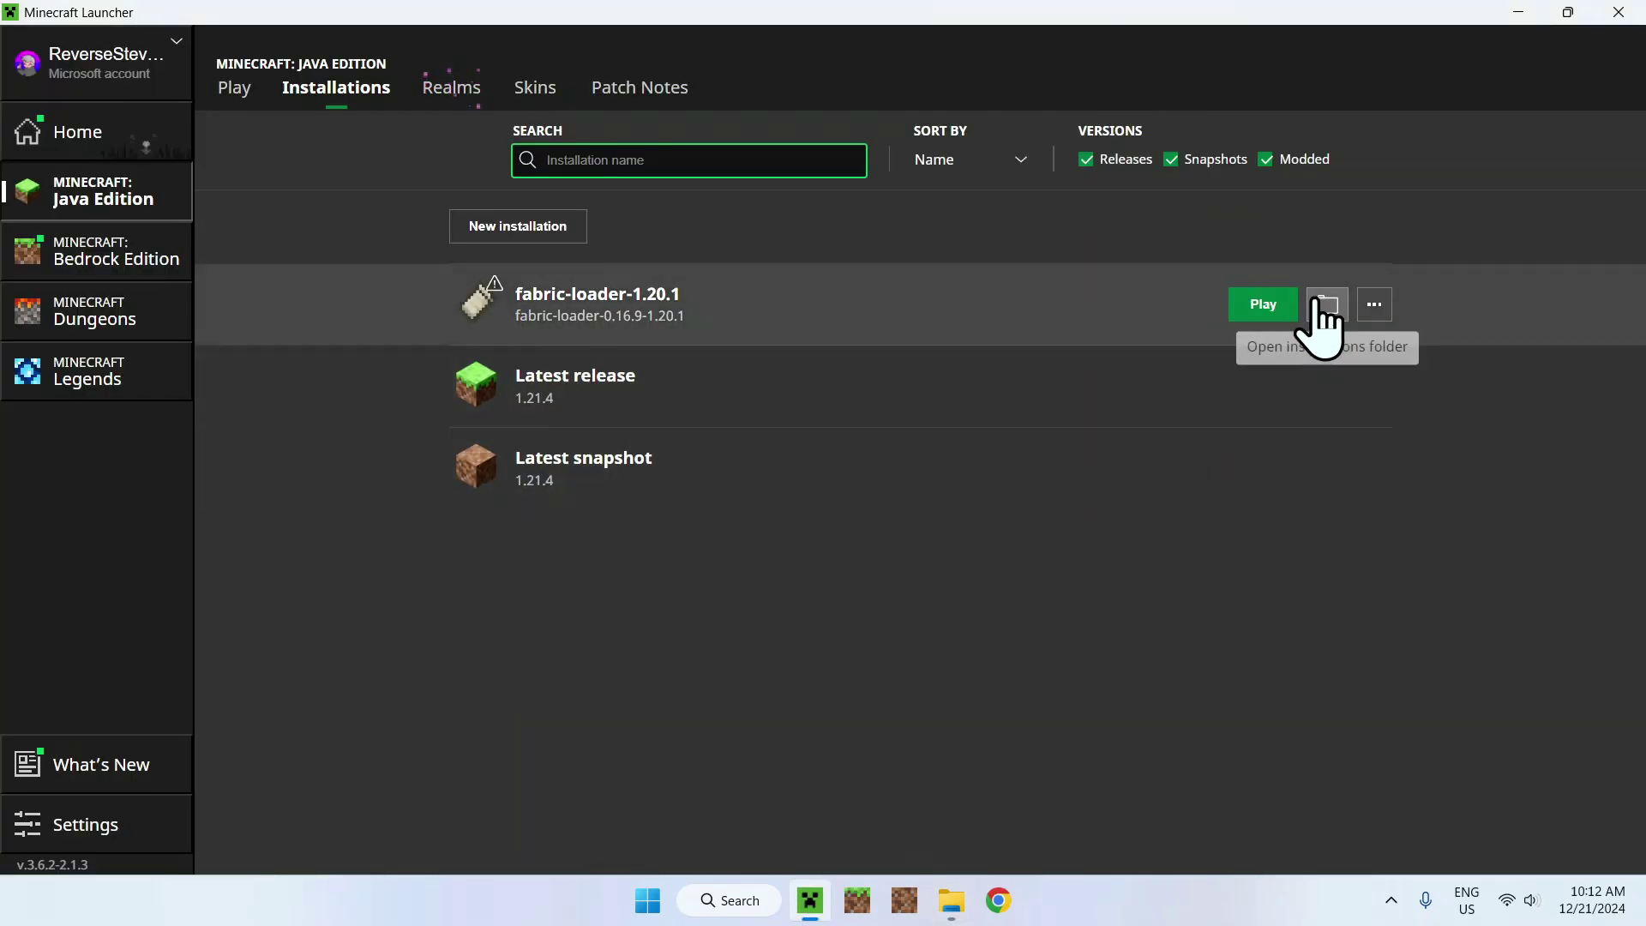
left_click(1314, 300)
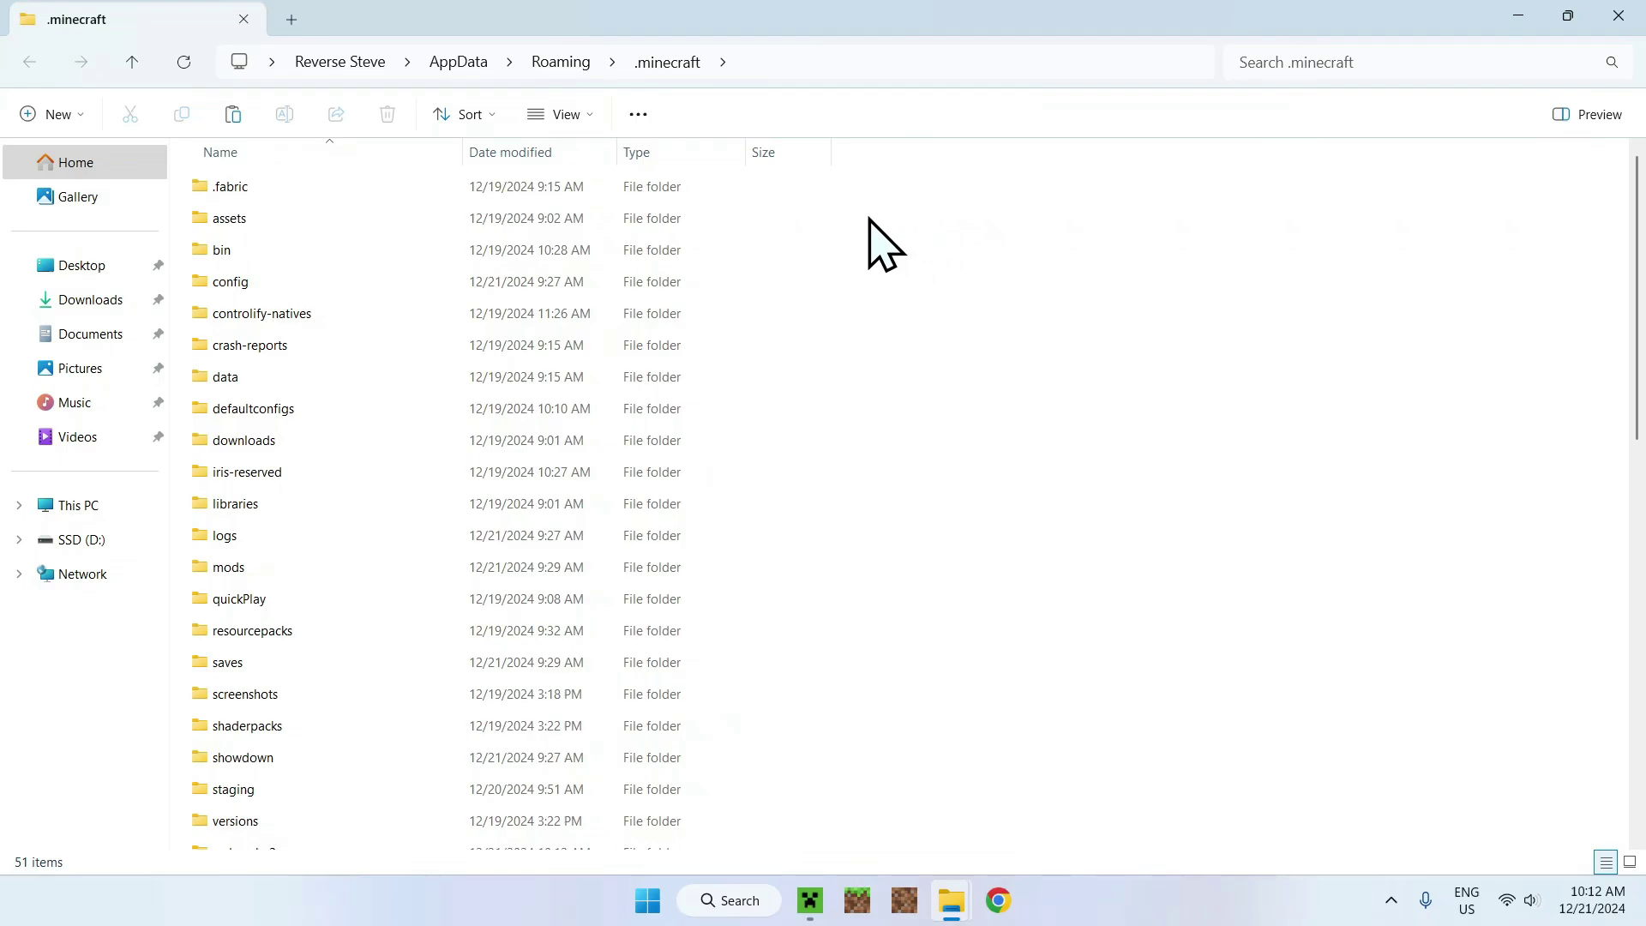
left_click(233, 114)
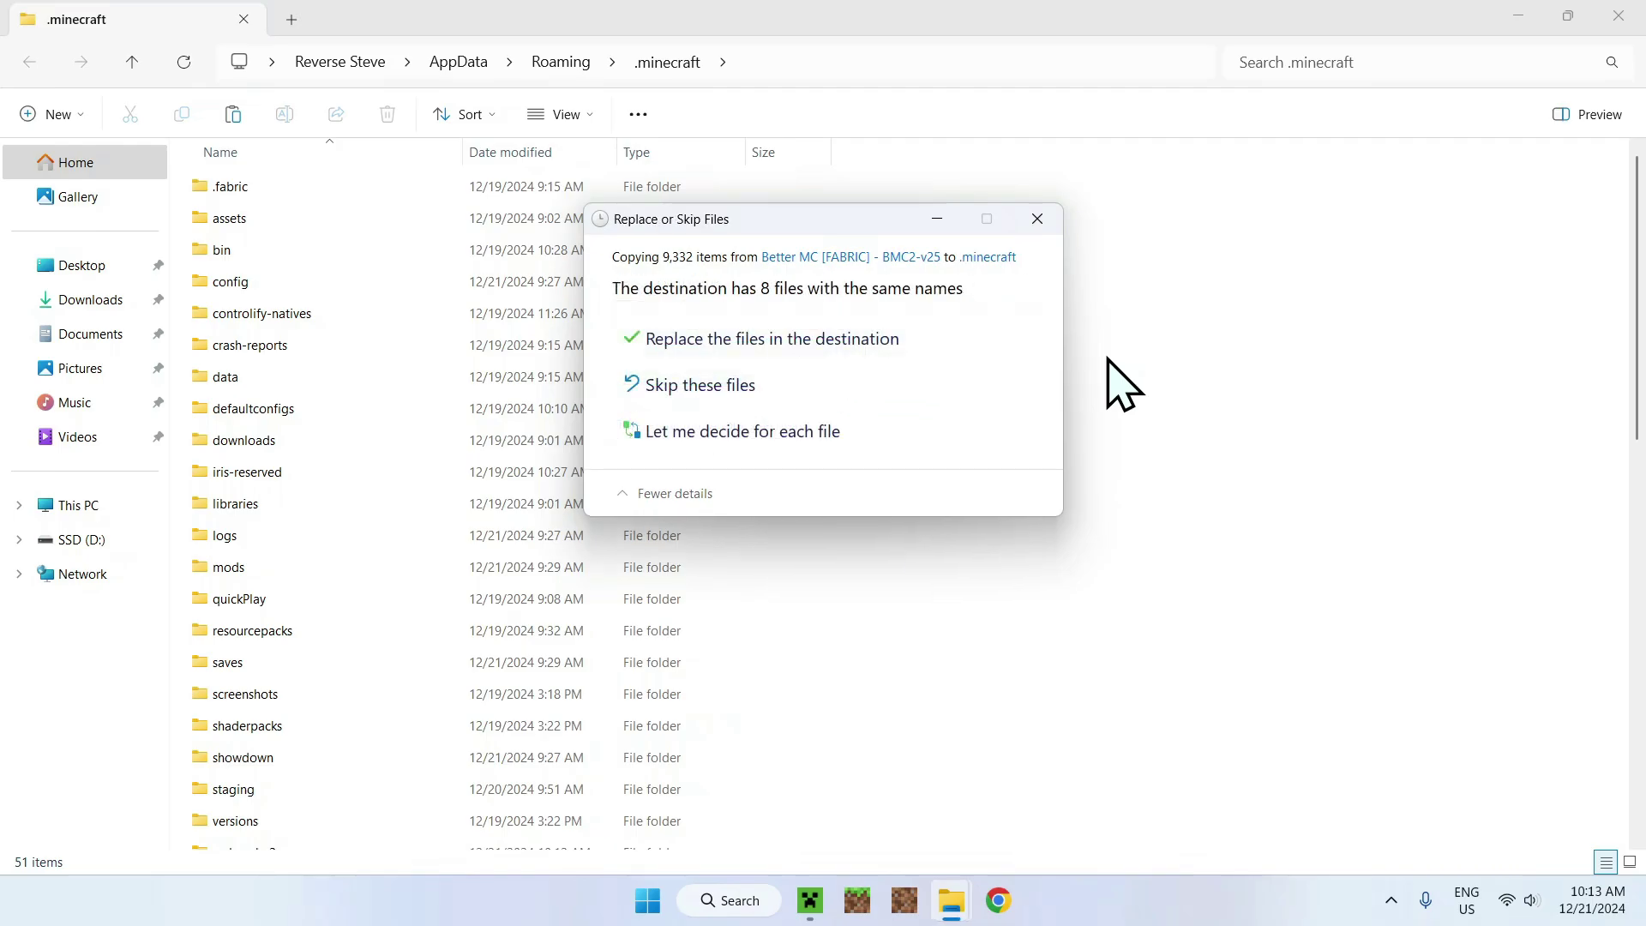
left_click(744, 339)
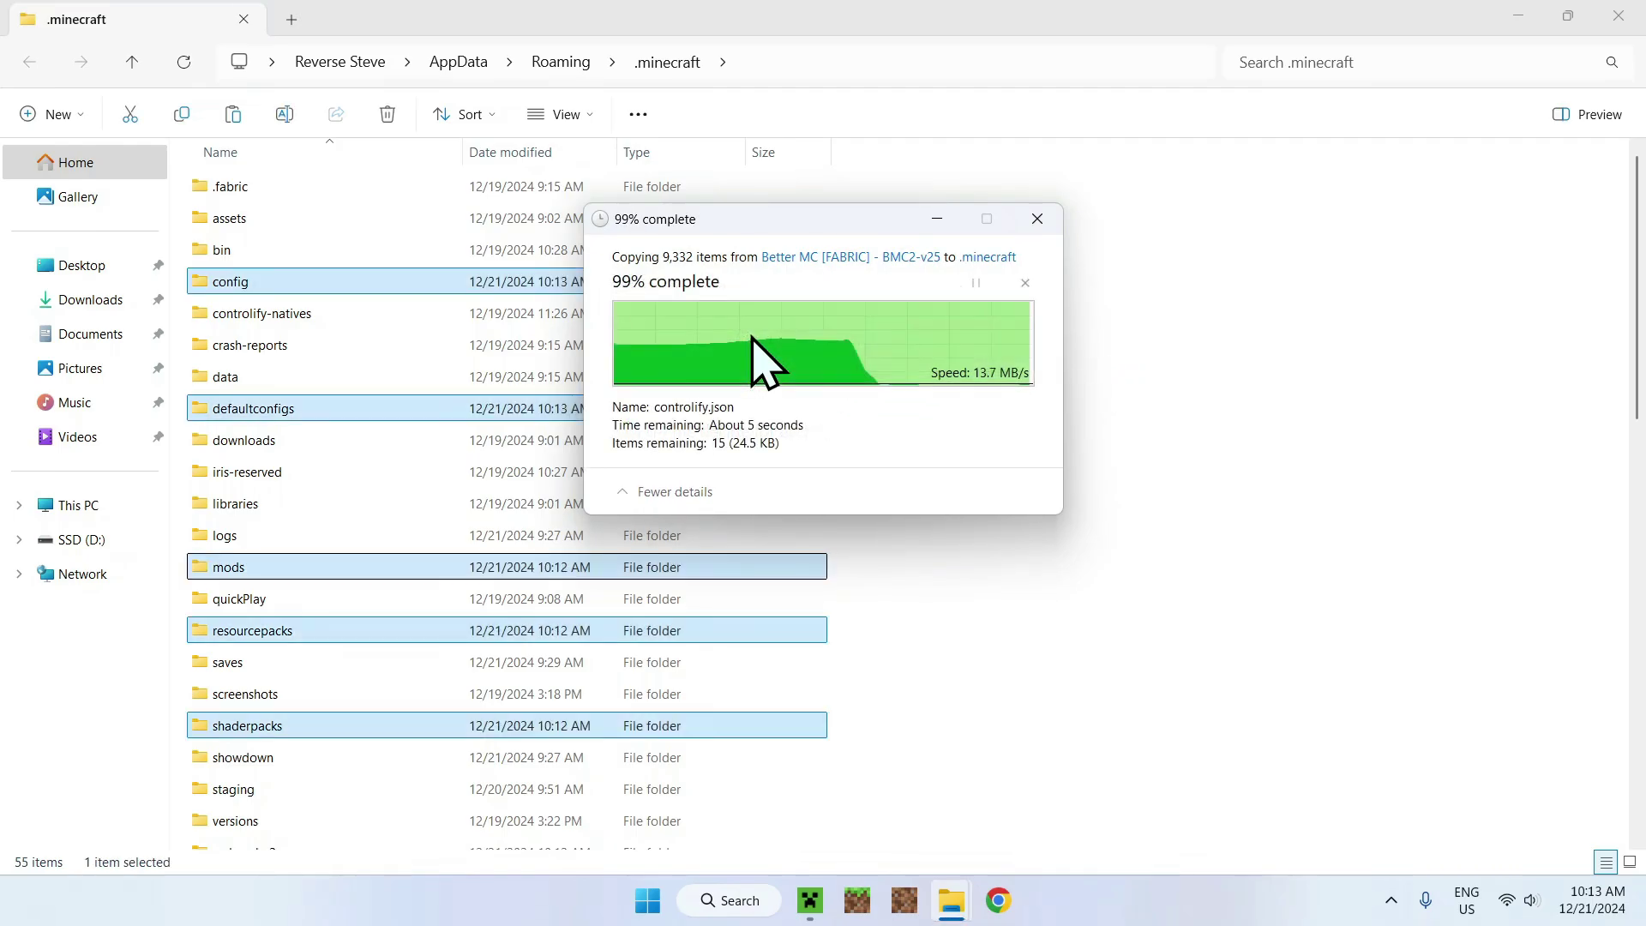
- Return to the Minecraft Launcher and start the game with the fabric-loader-1.20.1 installation
left_click(1033, 292)
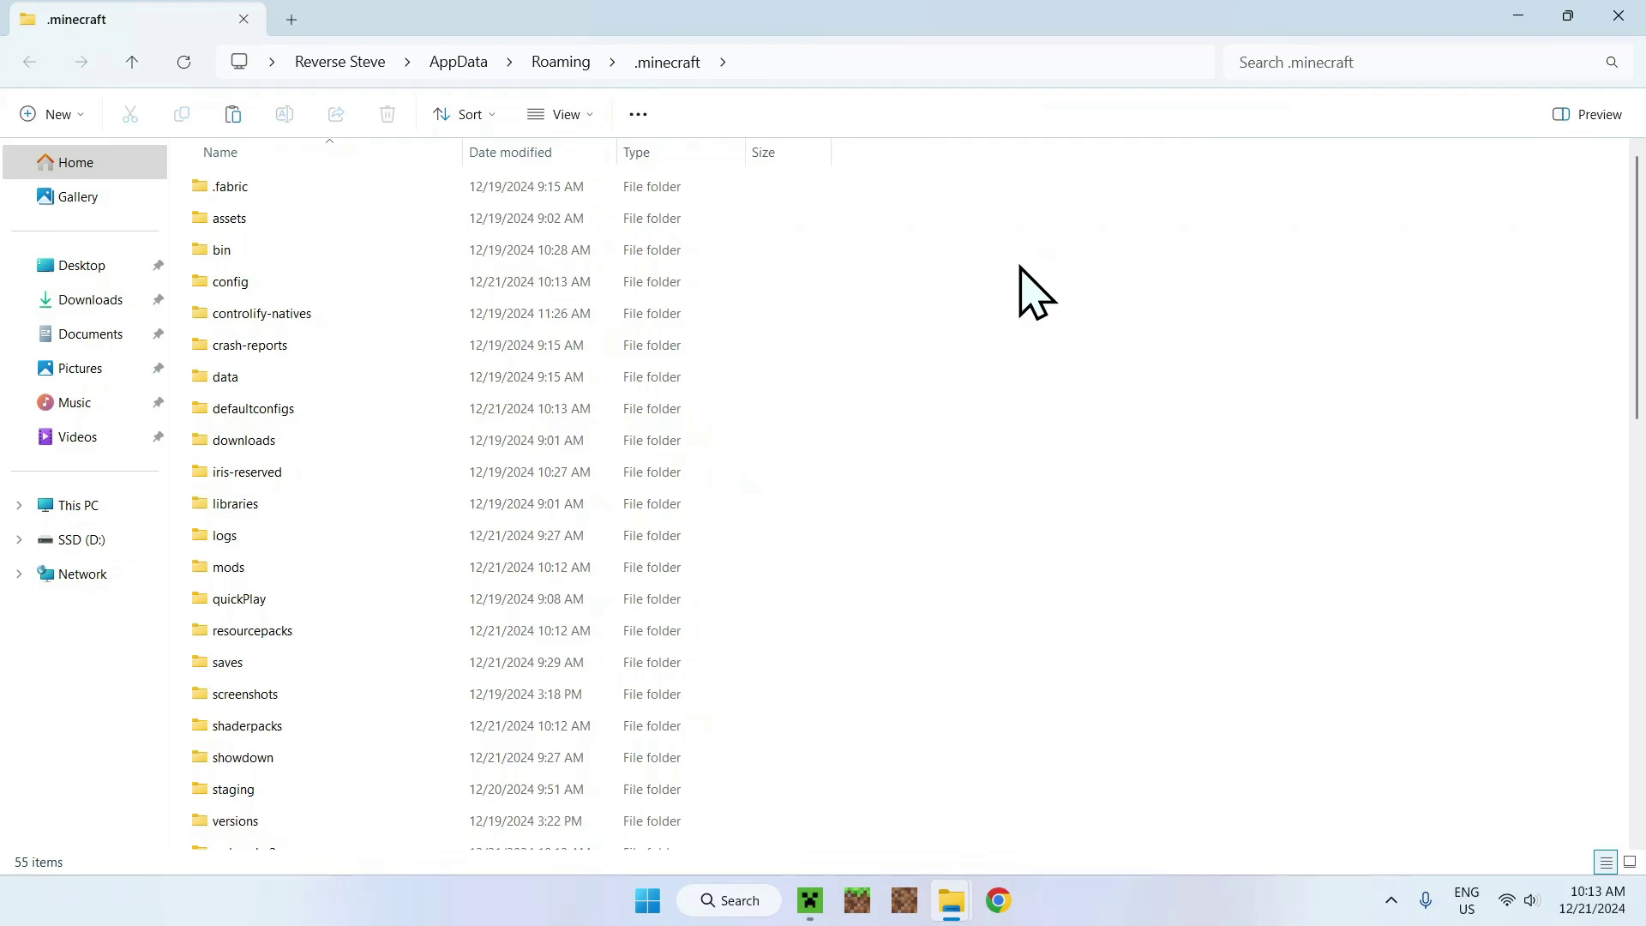
left_click(810, 900)
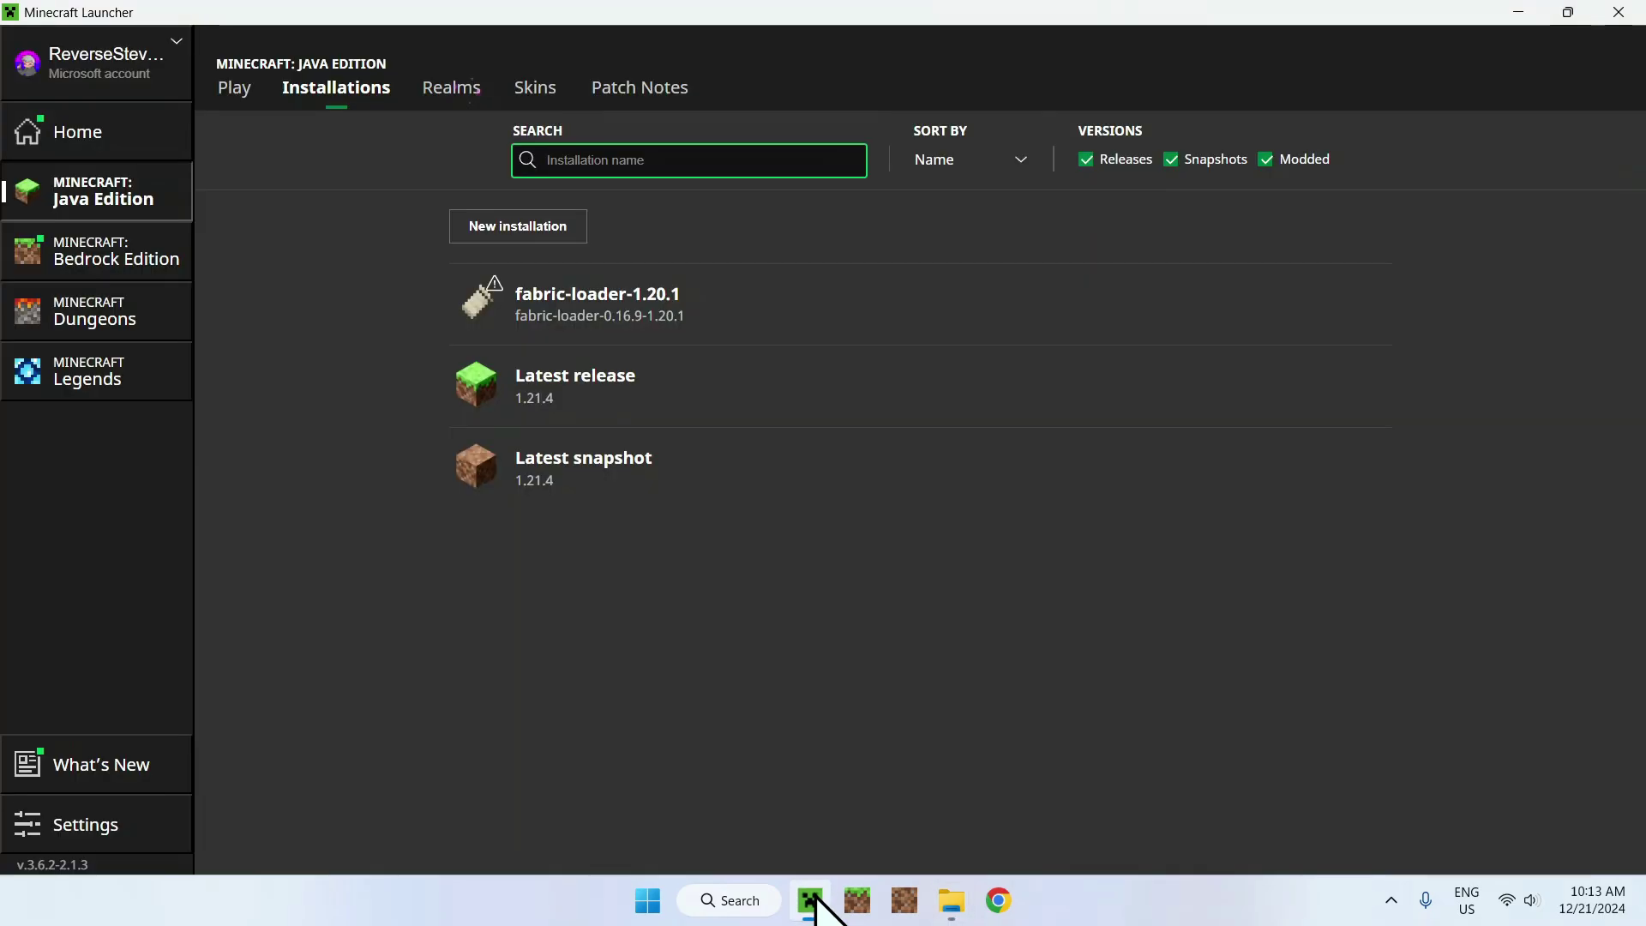
left_click(233, 90)
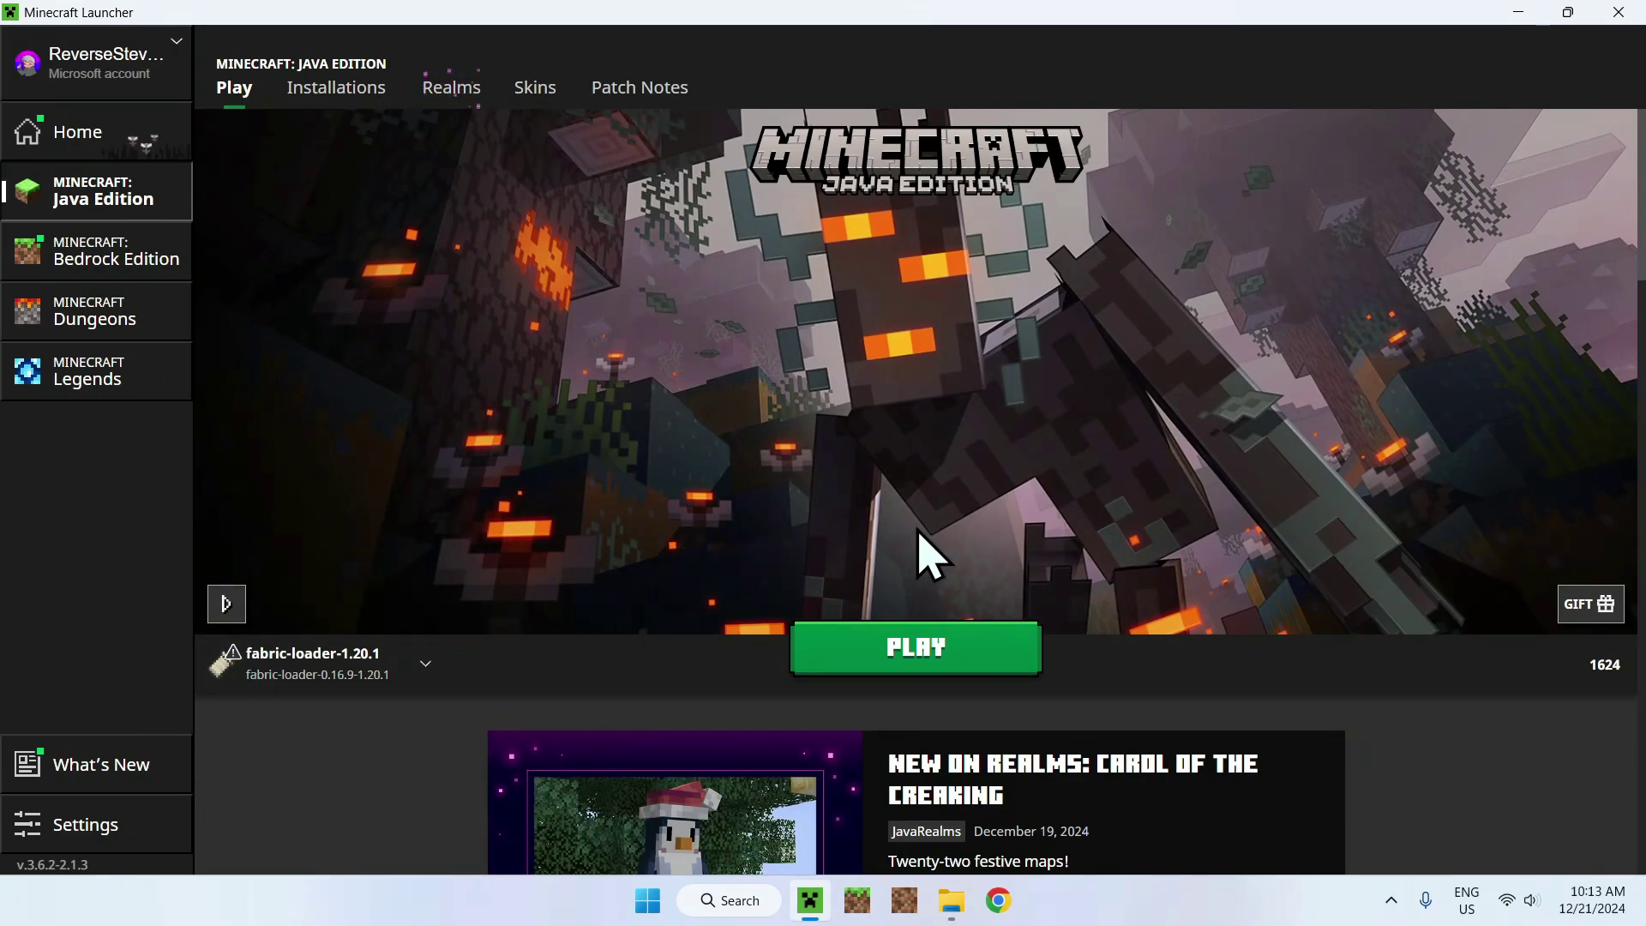
left_click(923, 699)
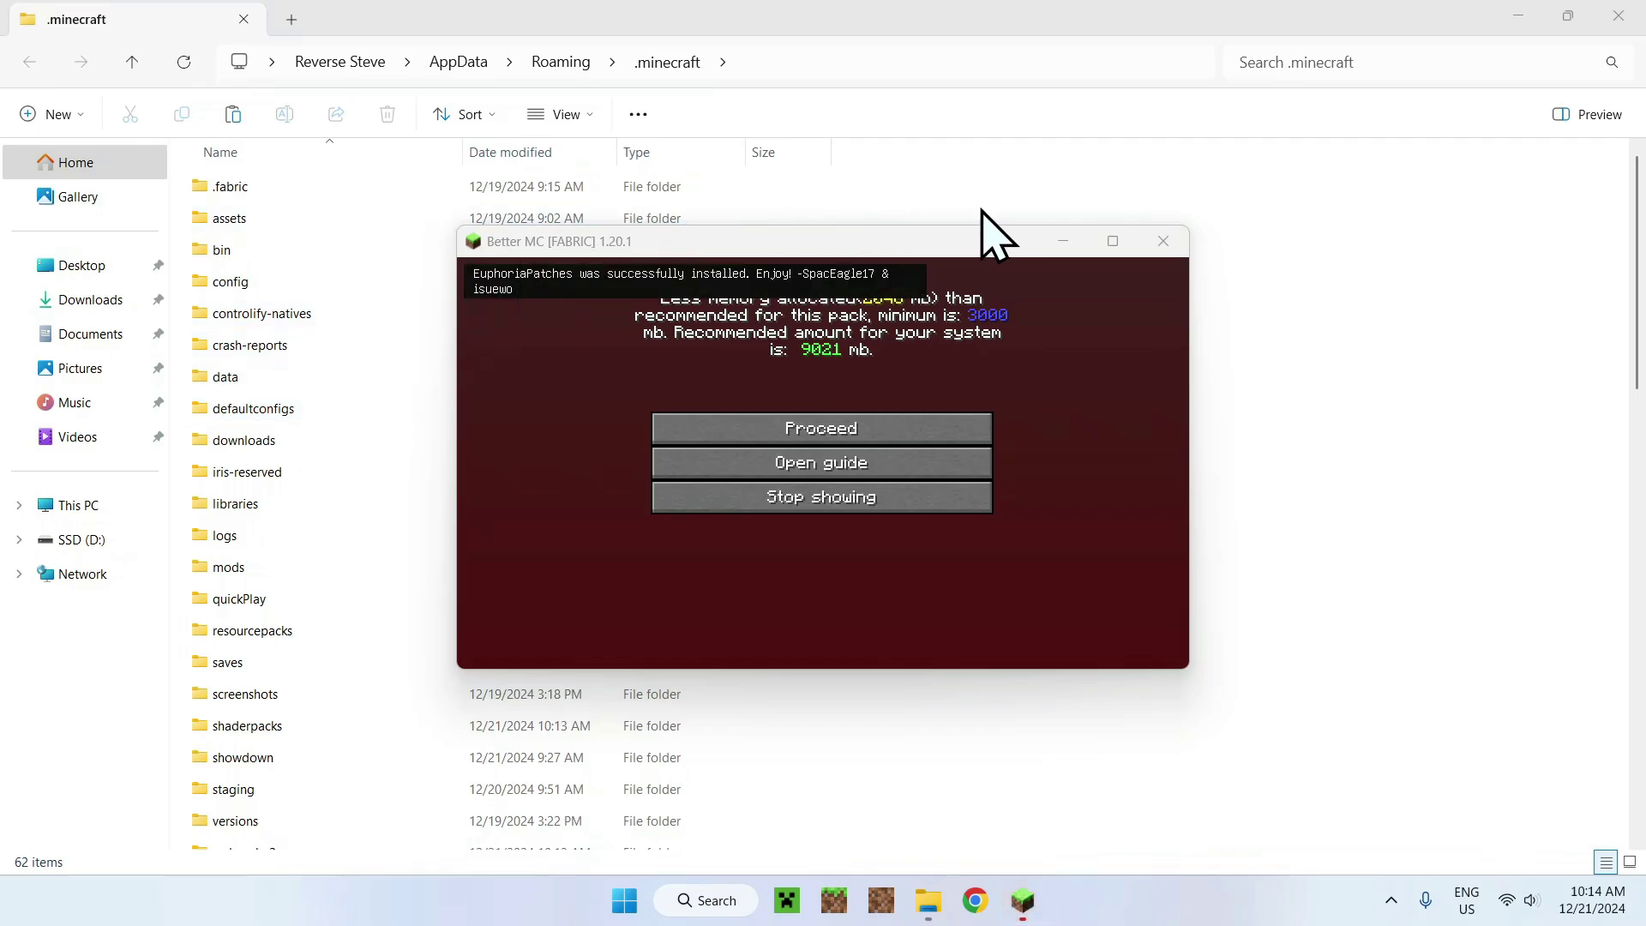
- Maximize the game and proceed past the memory warning, download the missing FTB mods through the mod links, and quit the game
left_click(1112, 241)
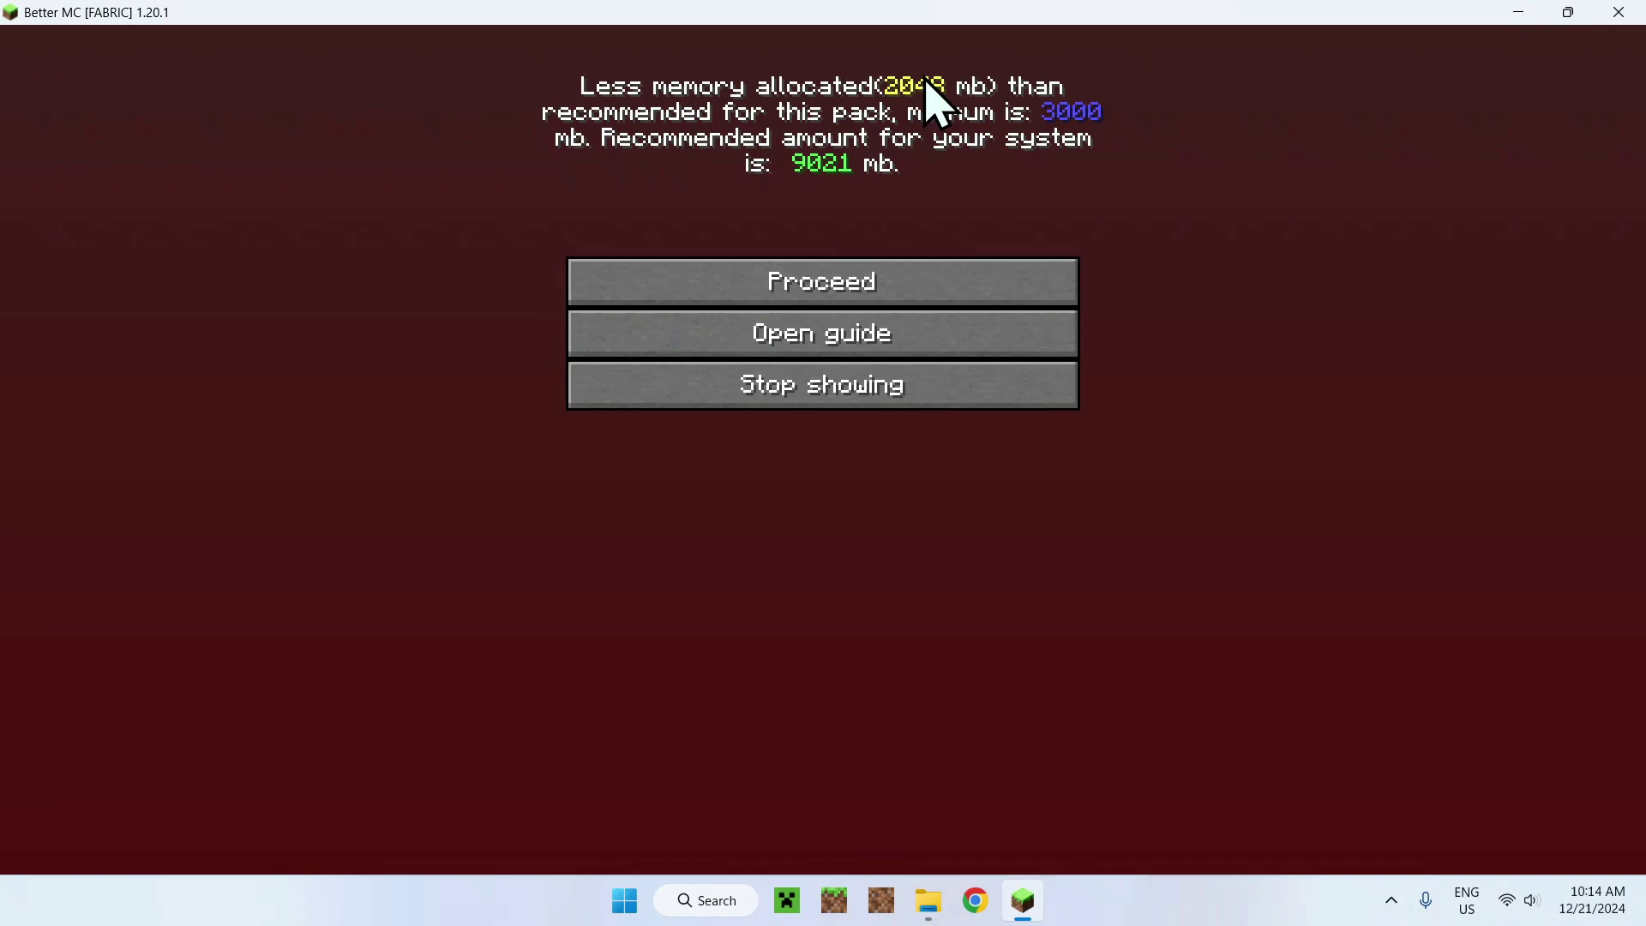
left_click(825, 273)
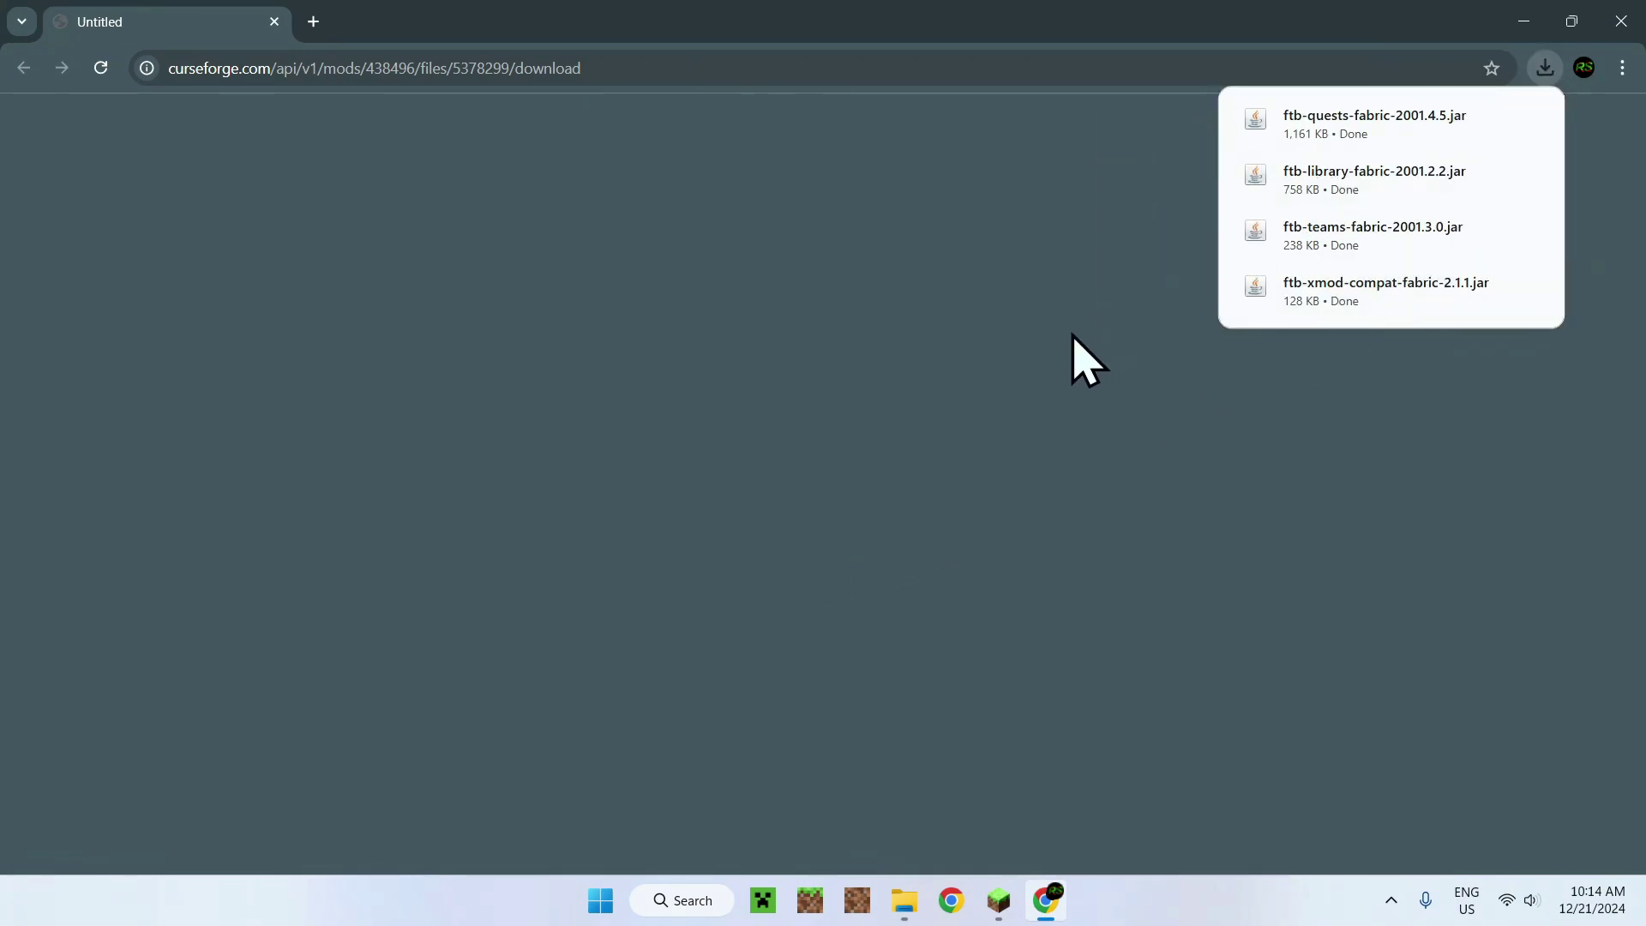
left_click(999, 900)
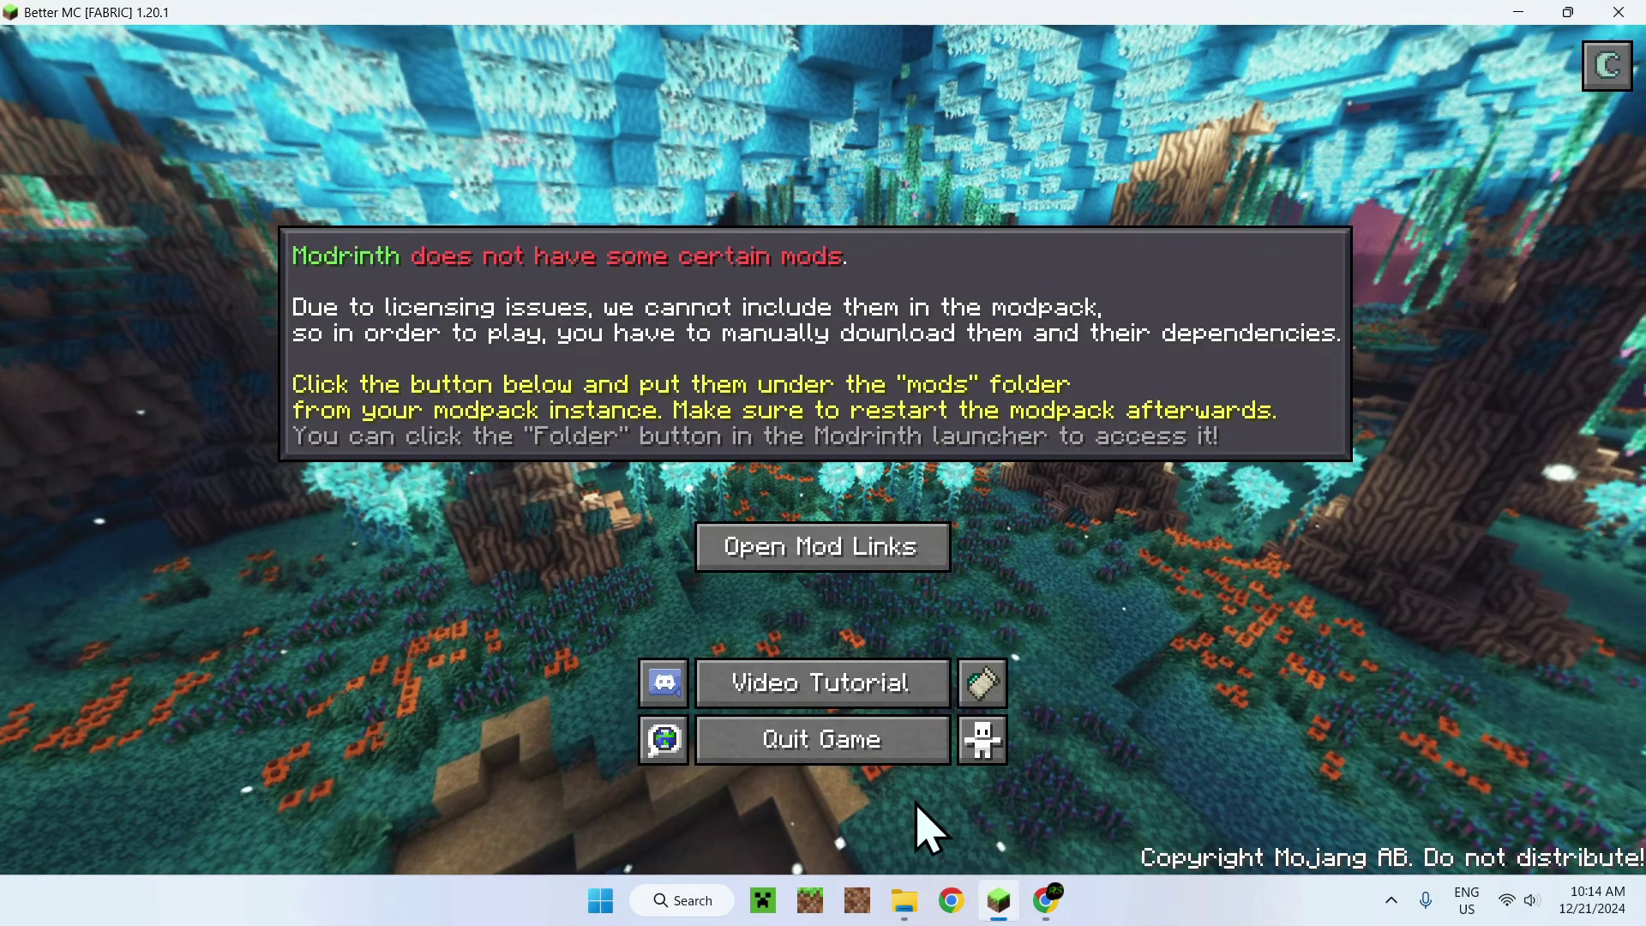
left_click(837, 753)
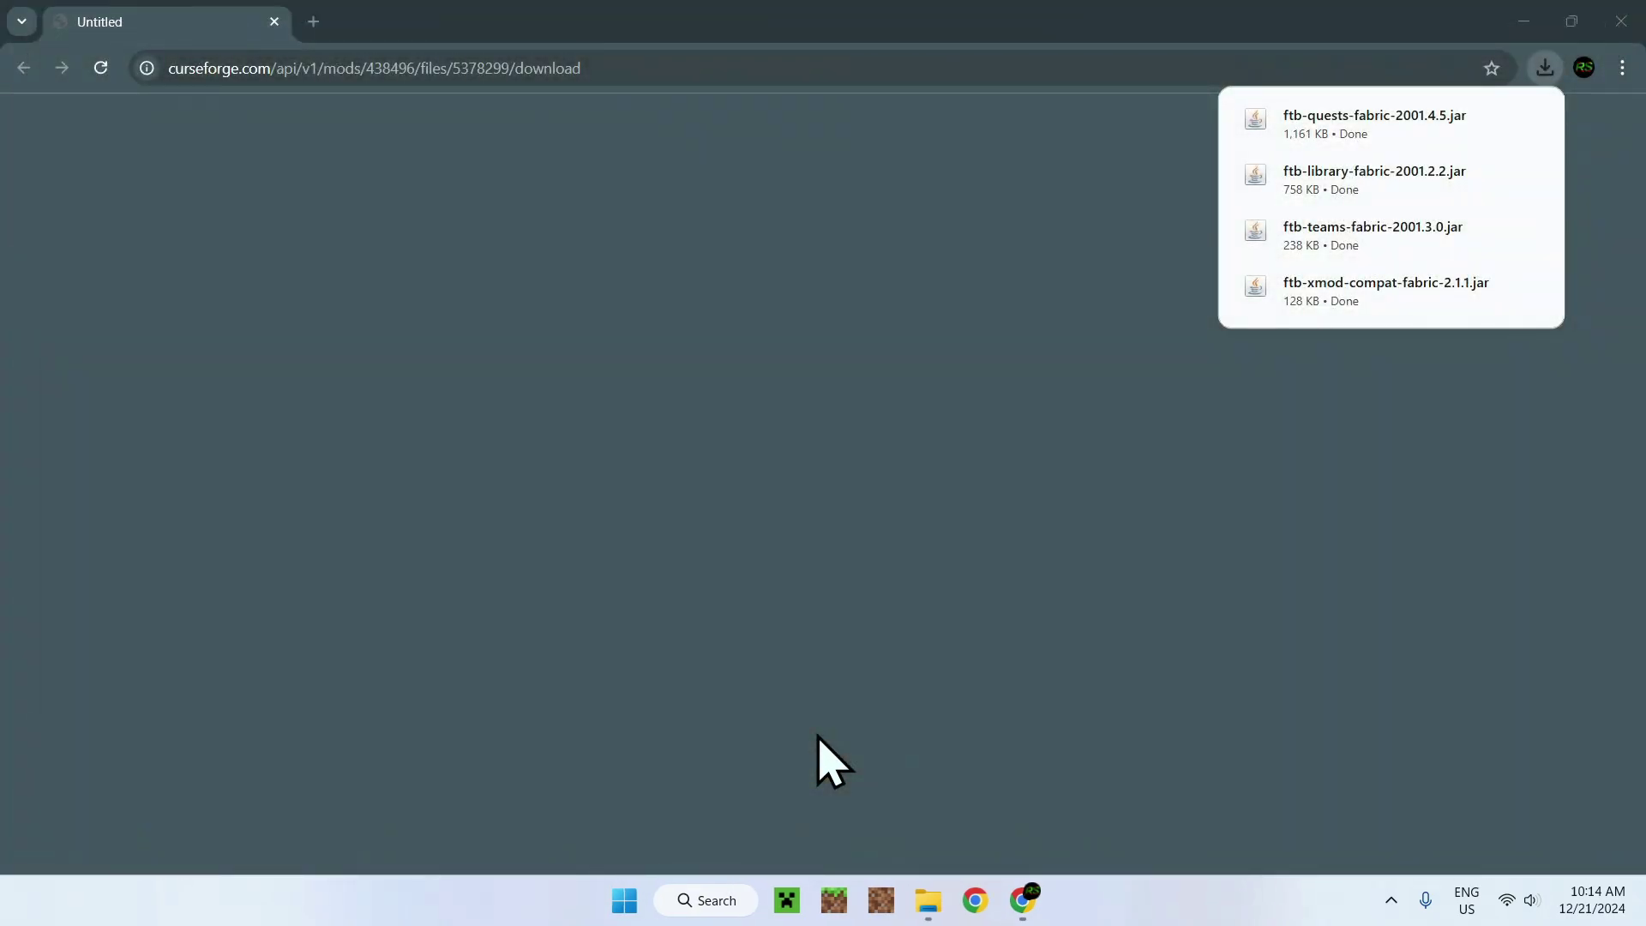
- Edit the fabric-loader-1.20.1 installation in the Minecraft Launcher to allocate 10 GB of memory (-Xmx10G) in its JVM arguments, and save it
left_click(787, 900)
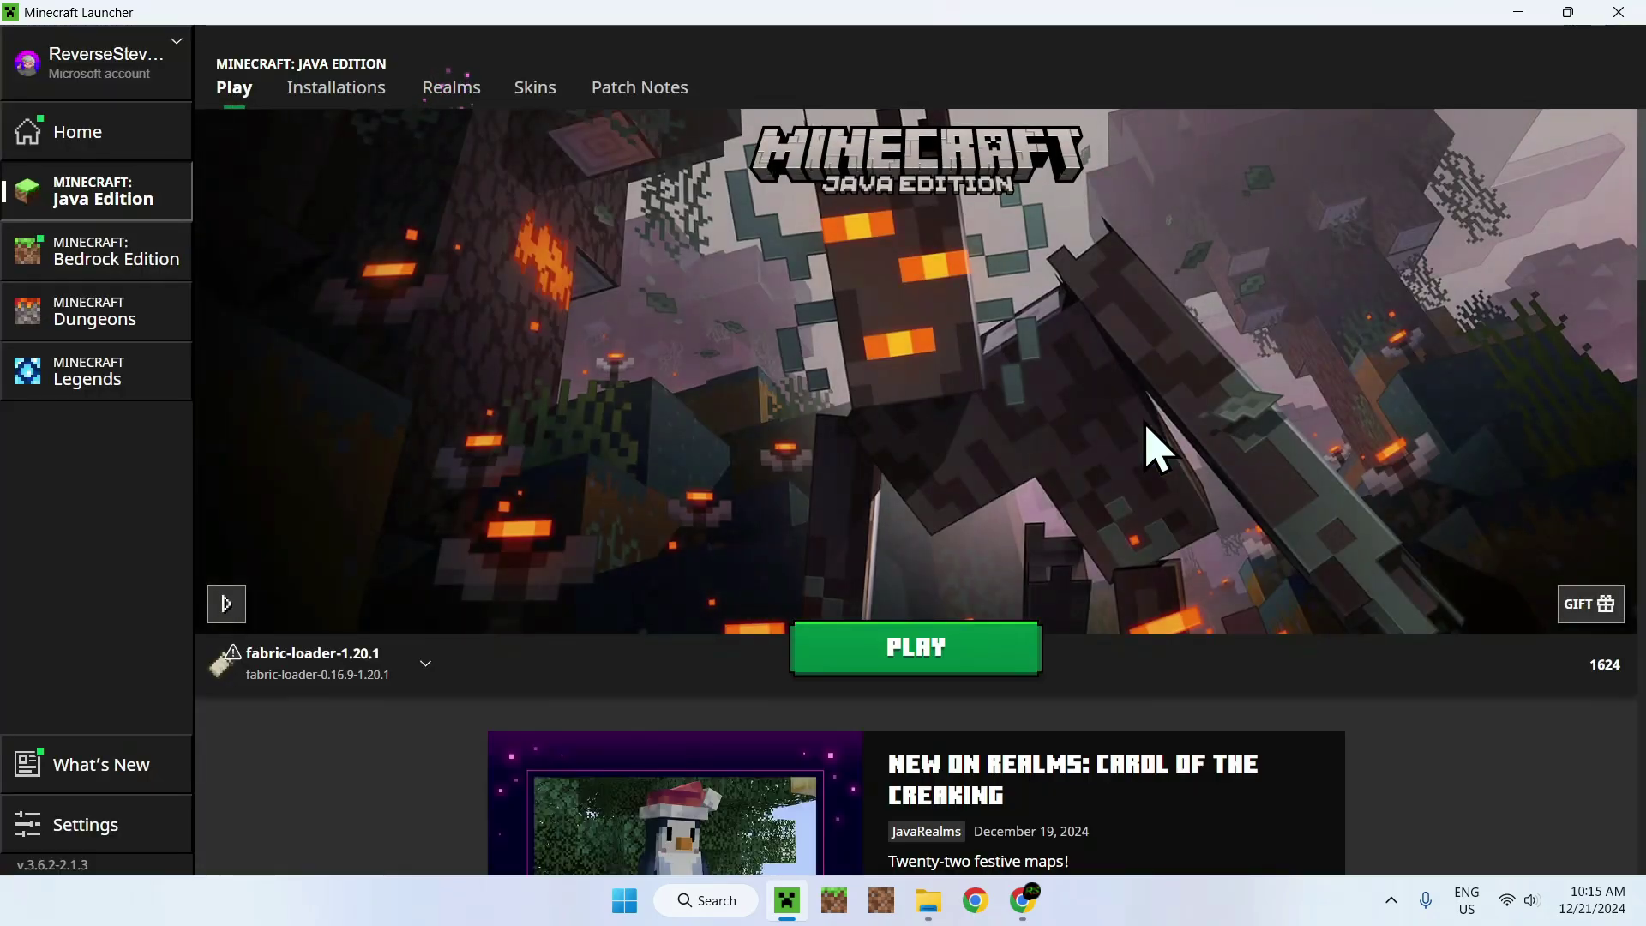
left_click(330, 99)
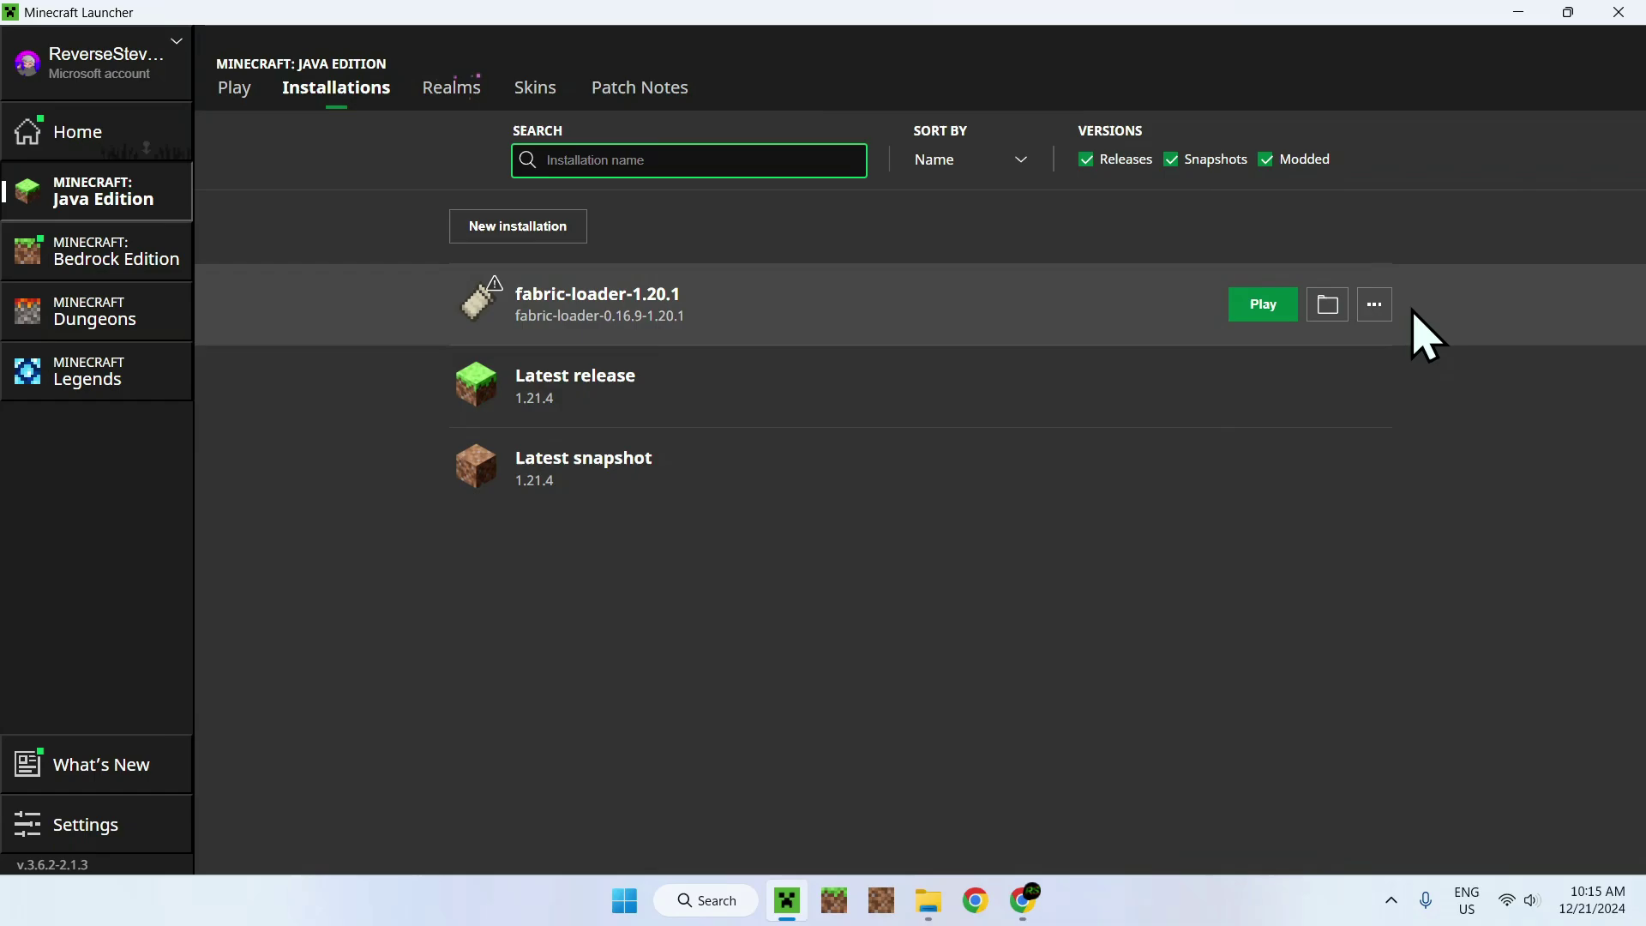
left_click(1382, 319)
left_click(1372, 353)
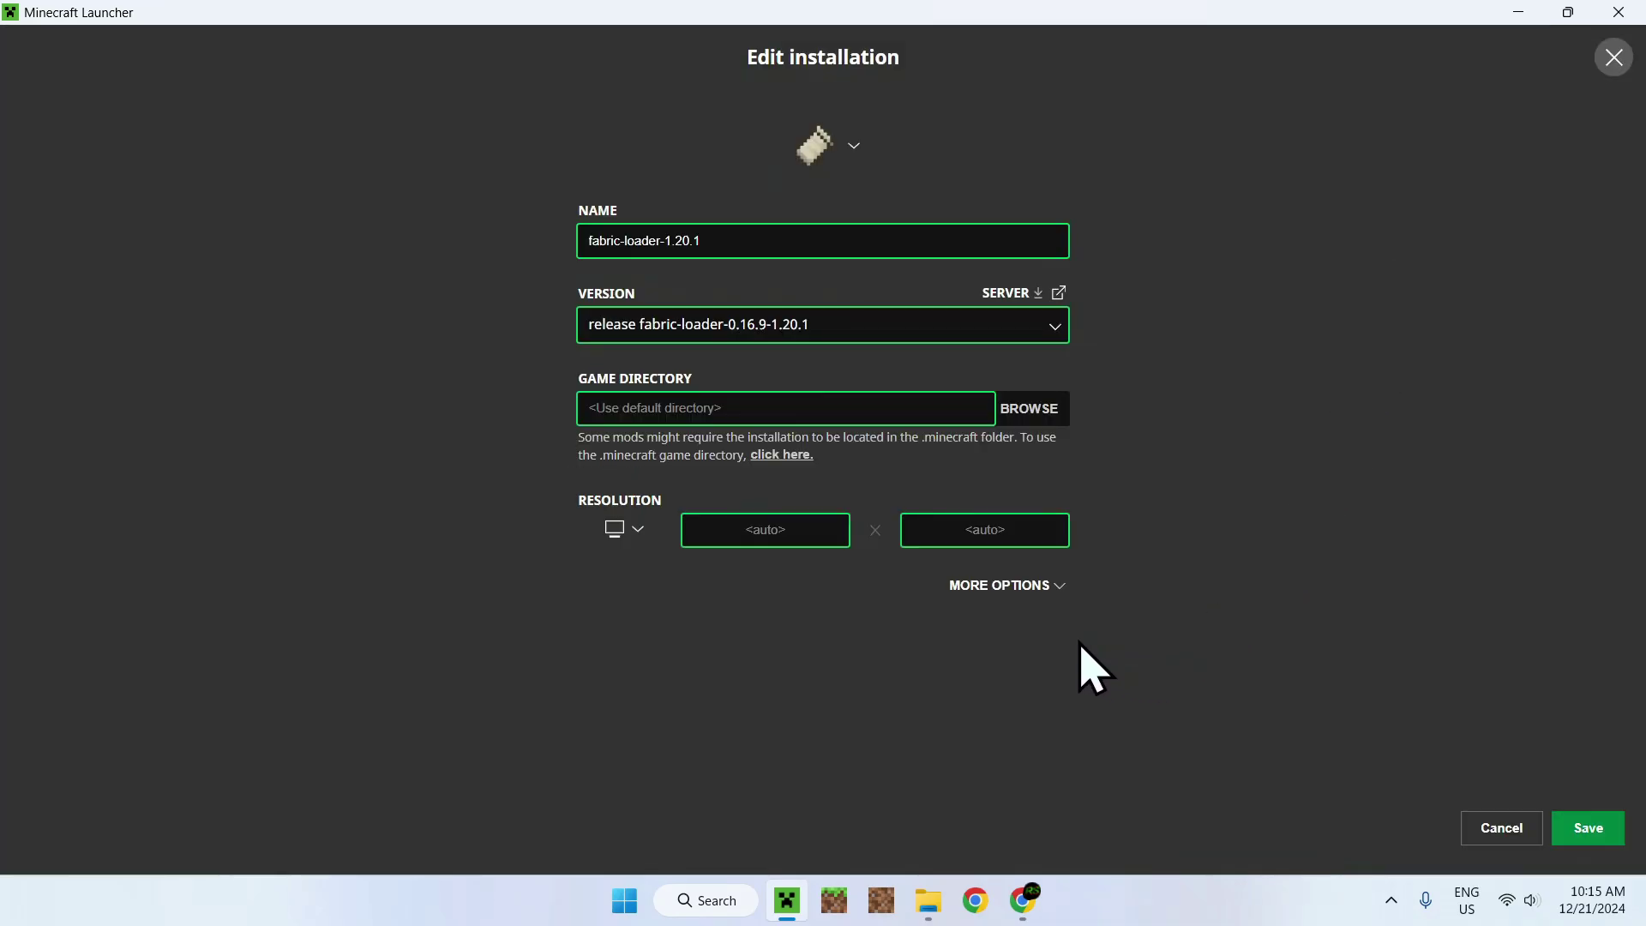
left_click(996, 589)
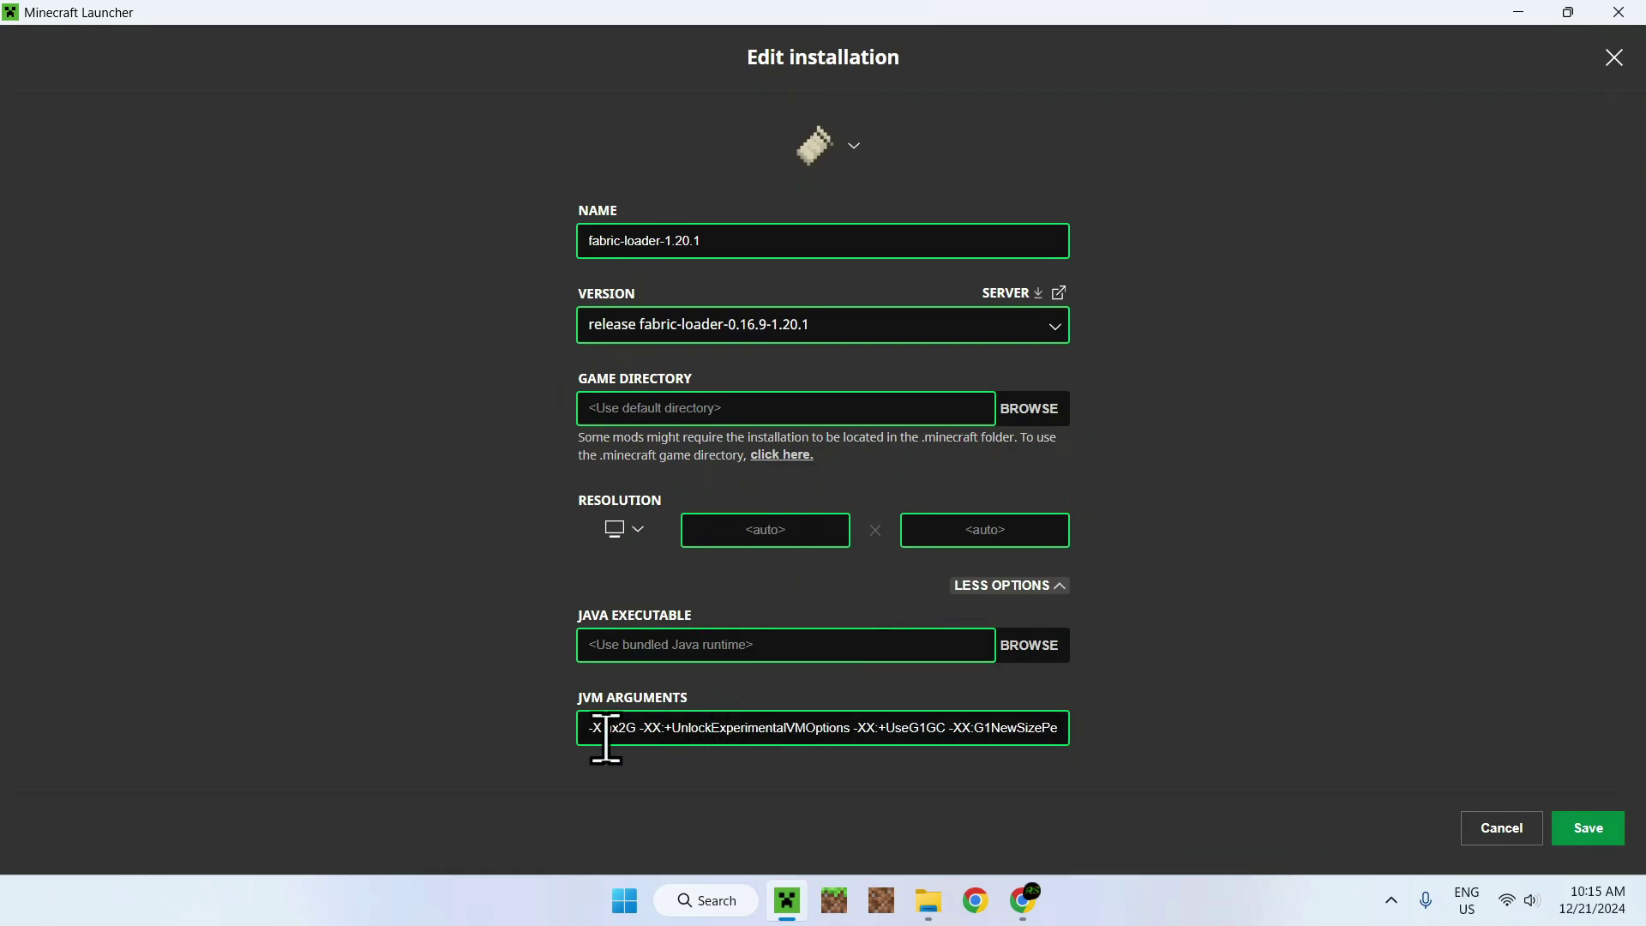
left_click_drag(624, 736, 618, 736)
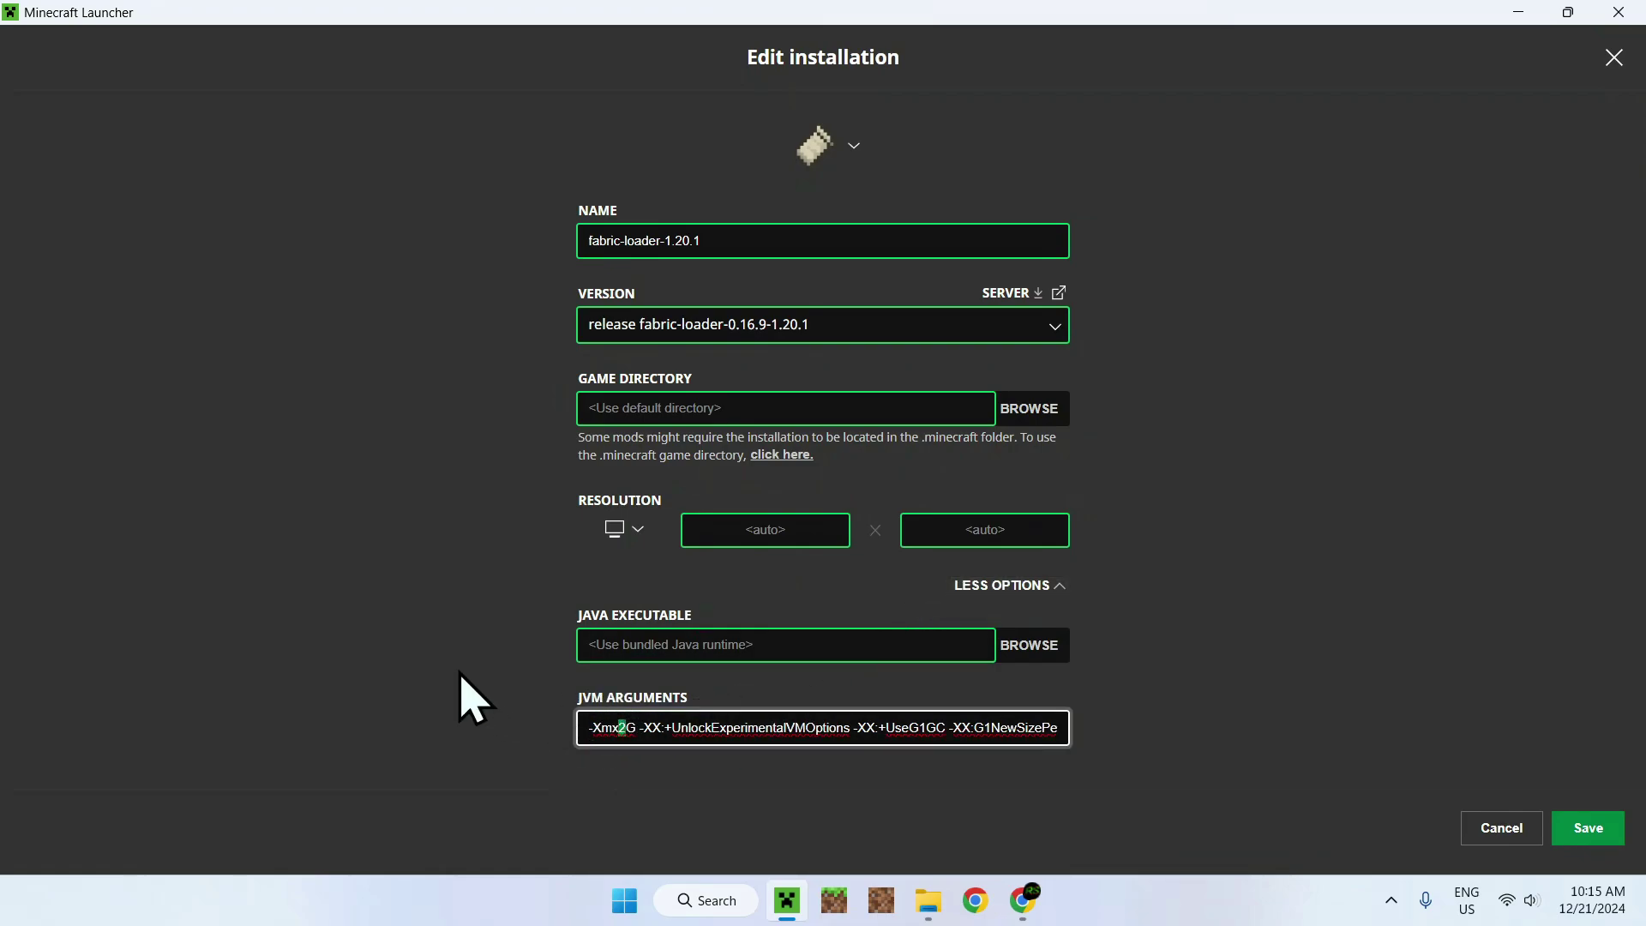
type("10")
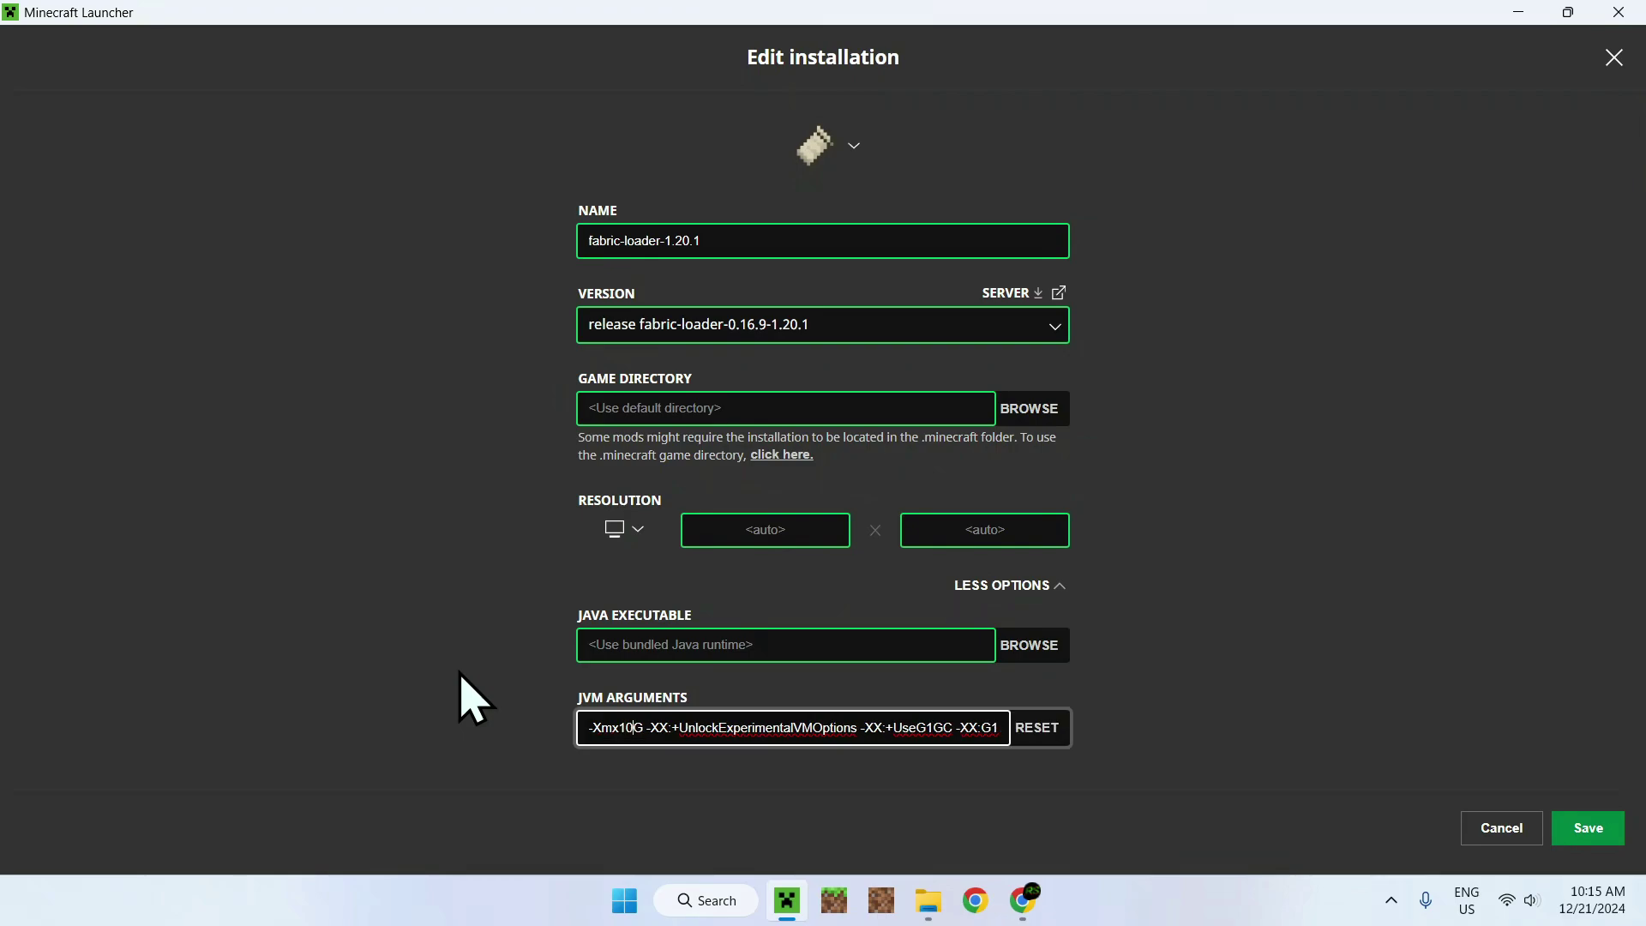
left_click(461, 674)
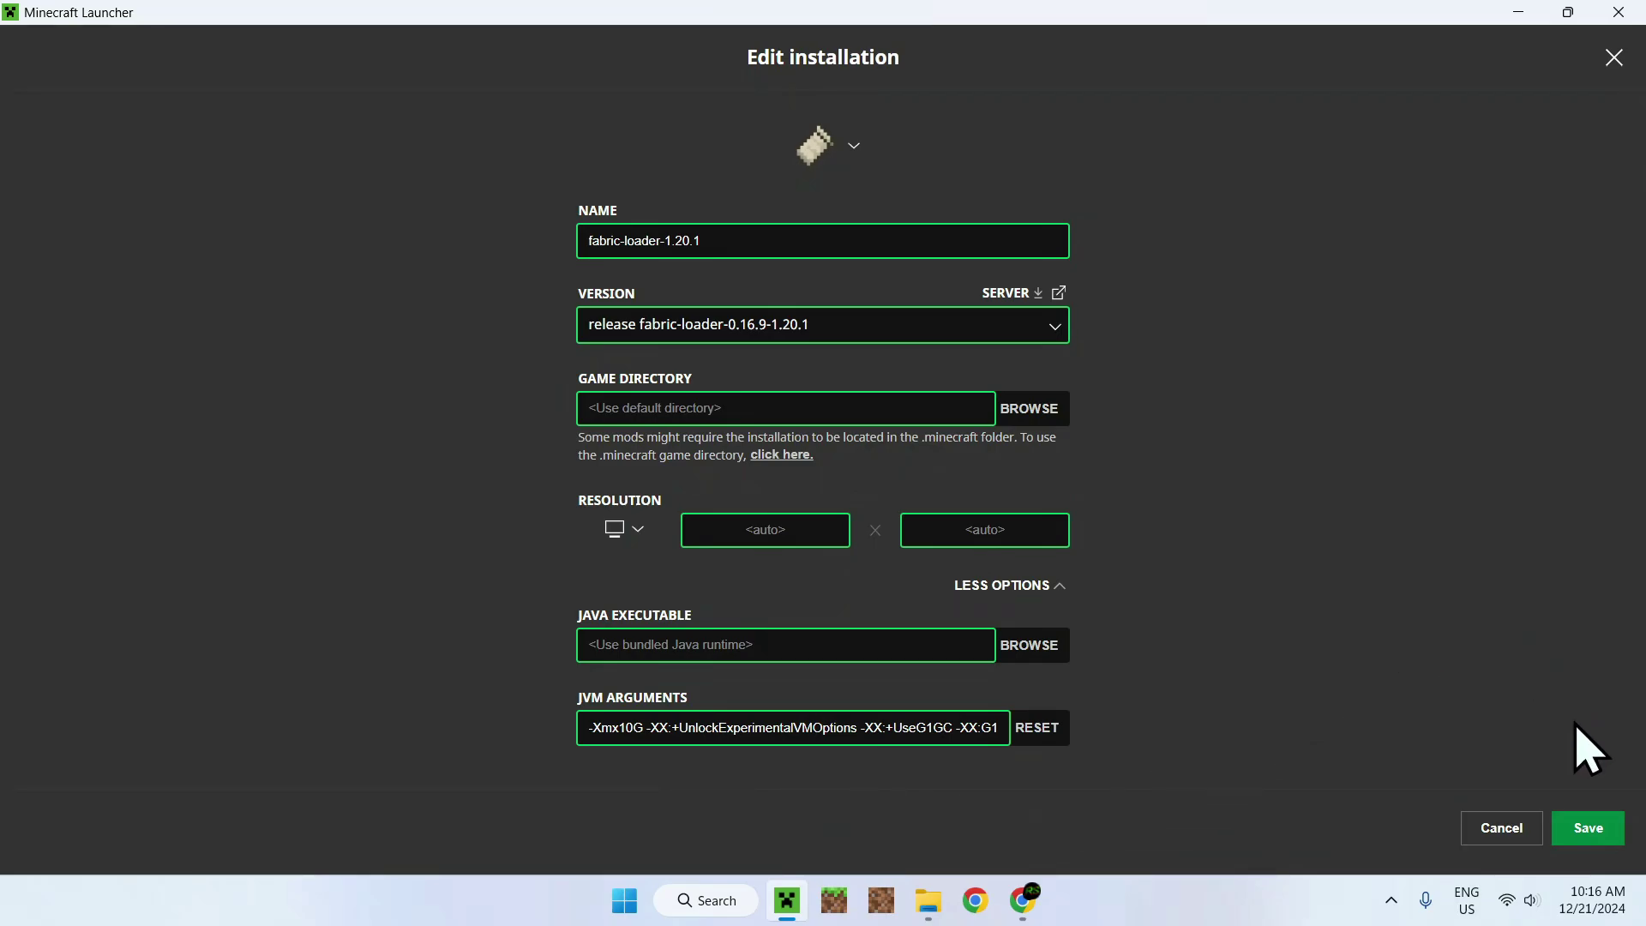
left_click(1587, 825)
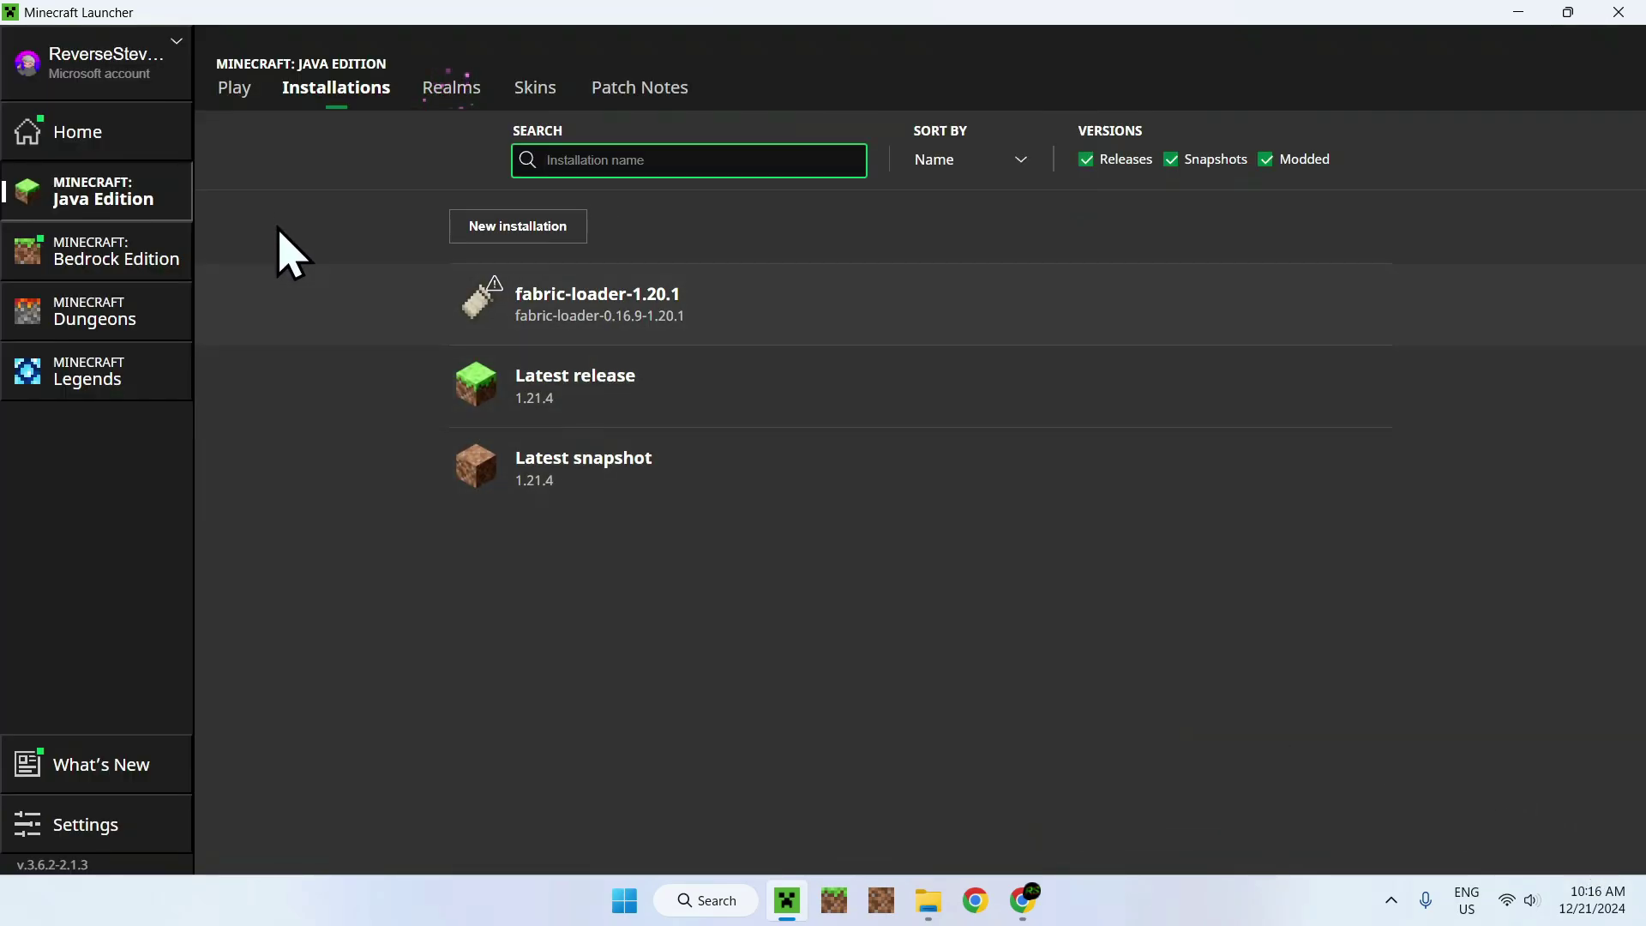
- Open the installation's .minecraft folder and copy the four FTB .jar files (library, quests, teams, xmod-compat) from Downloads
mouse_move(1362, 277)
left_click(1329, 310)
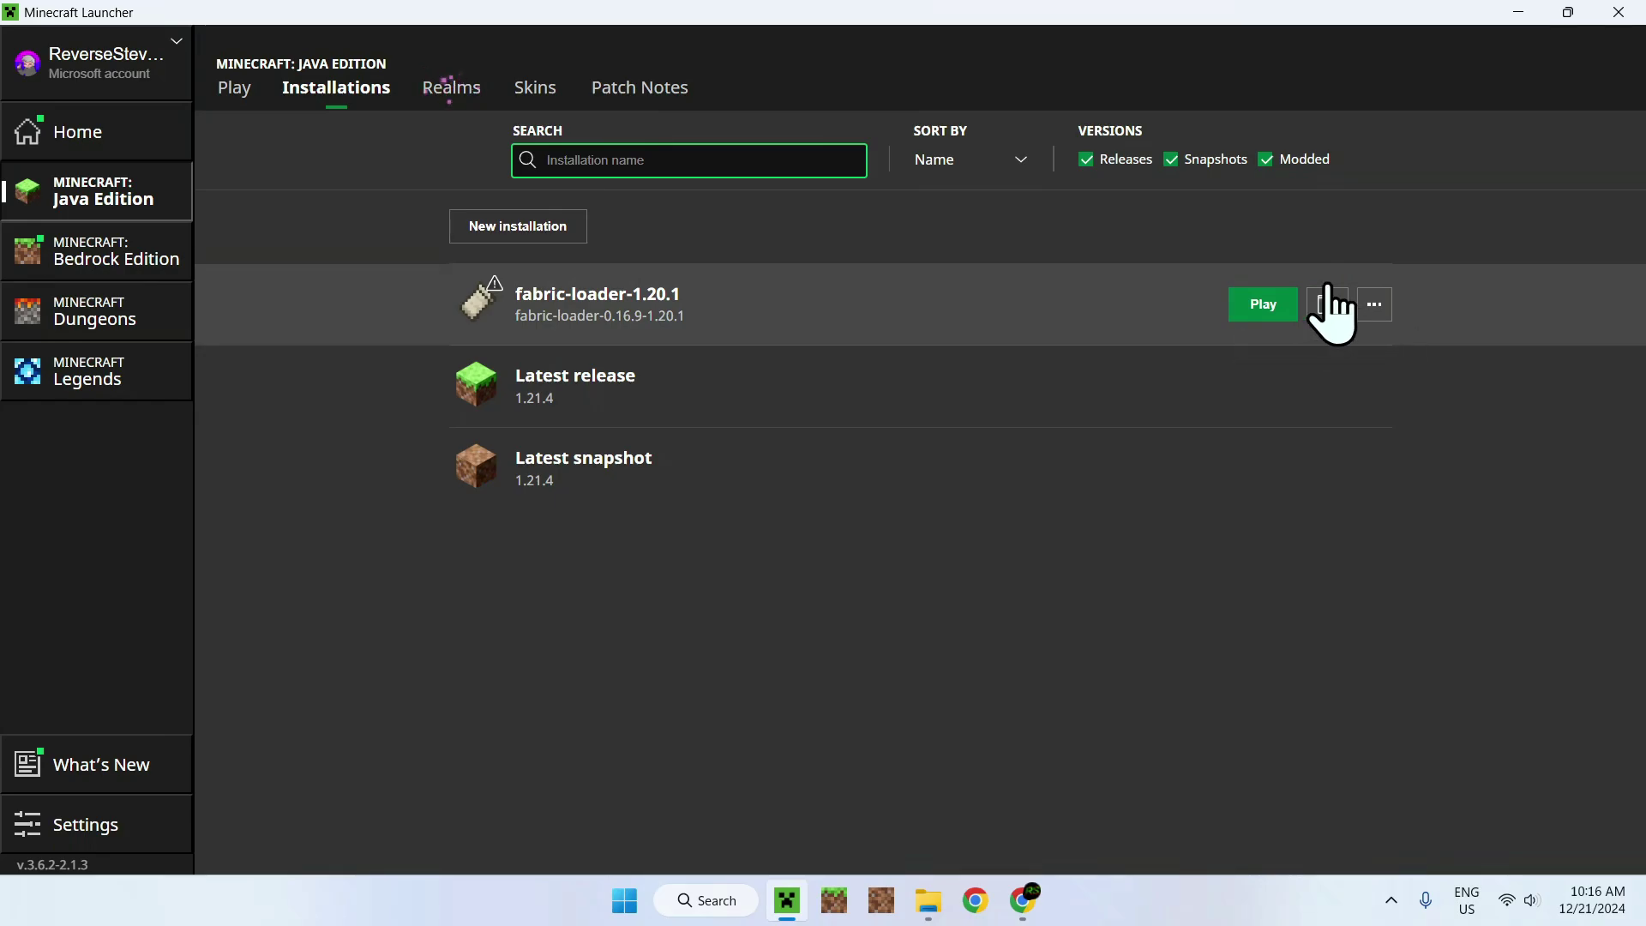
left_click(1327, 309)
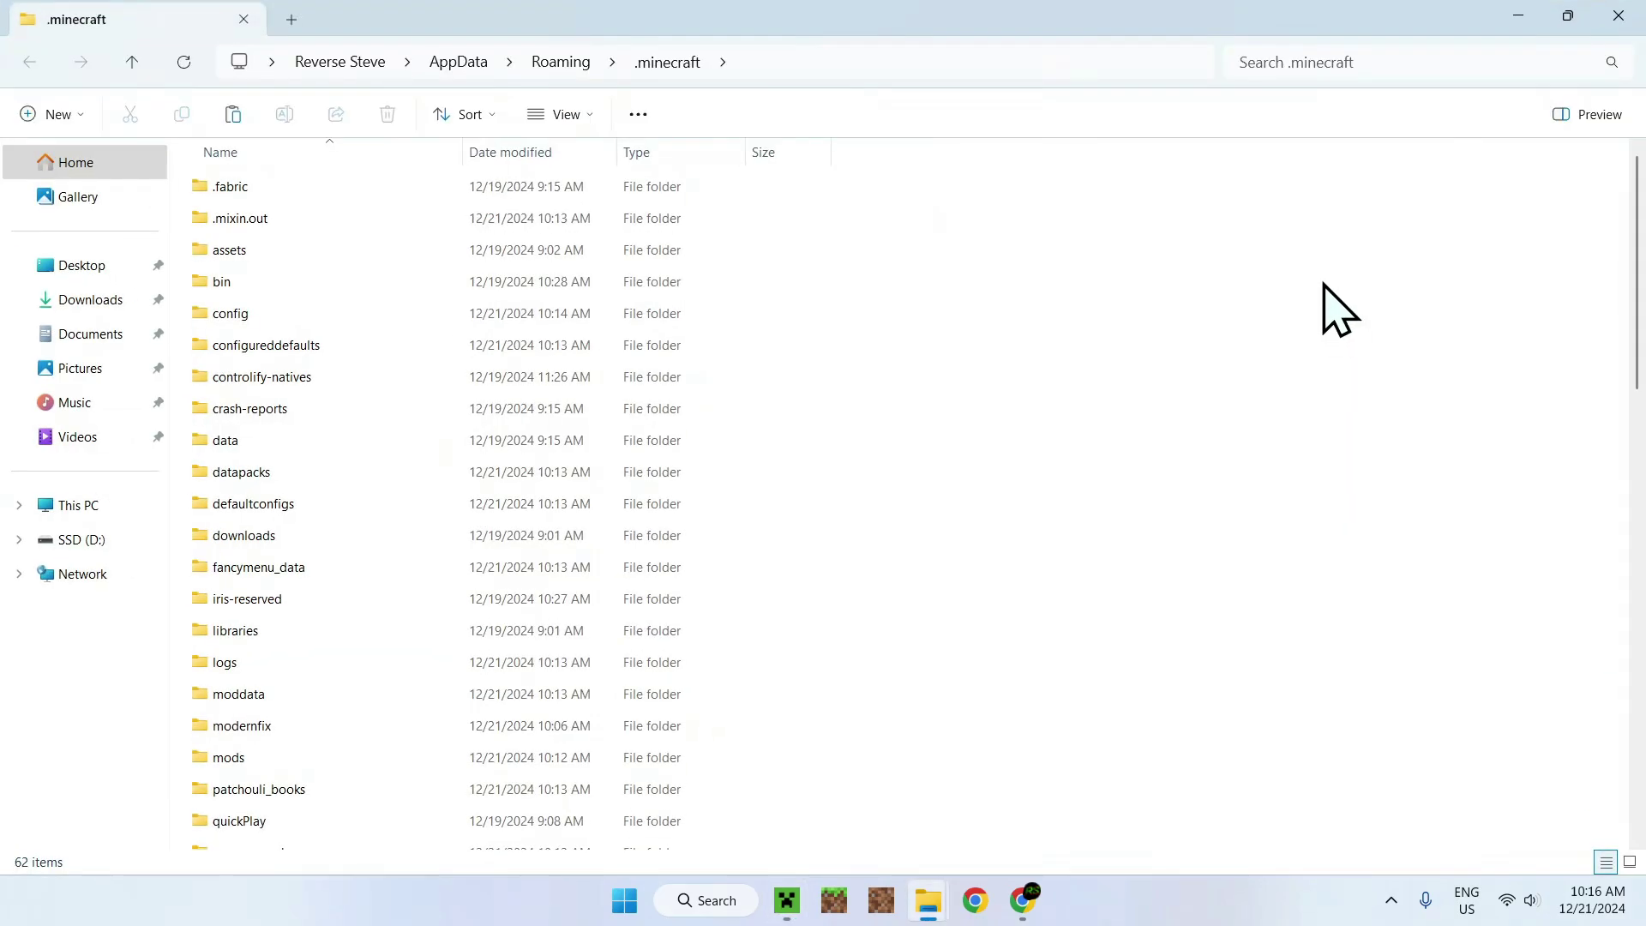
left_click(121, 302)
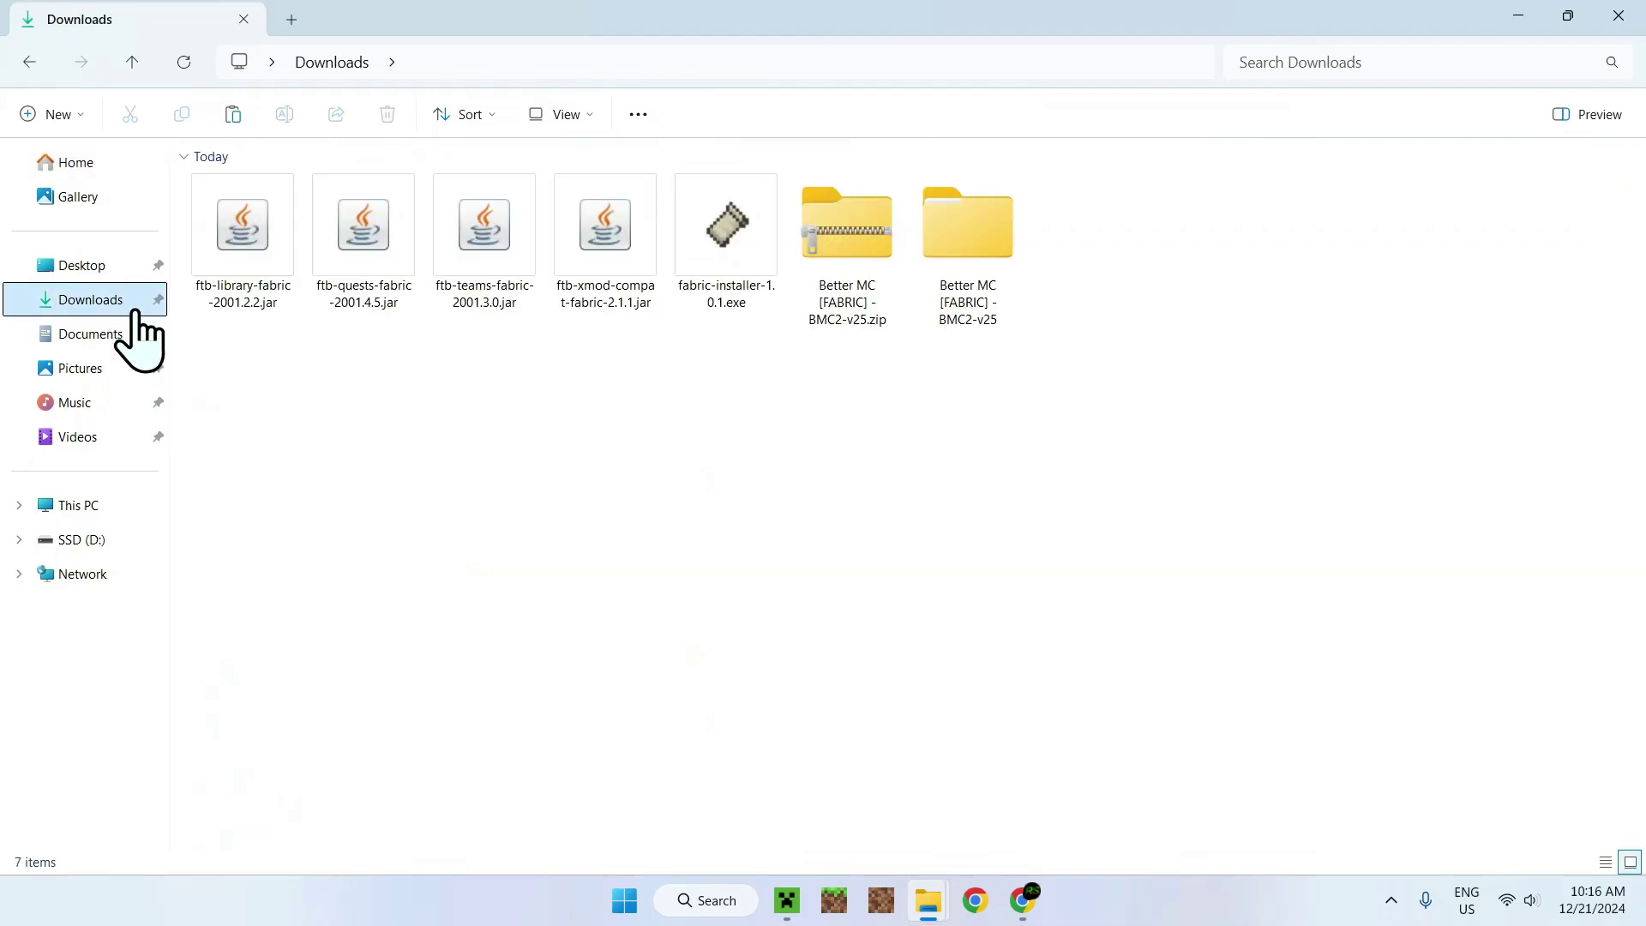
left_click_drag(195, 357, 592, 295)
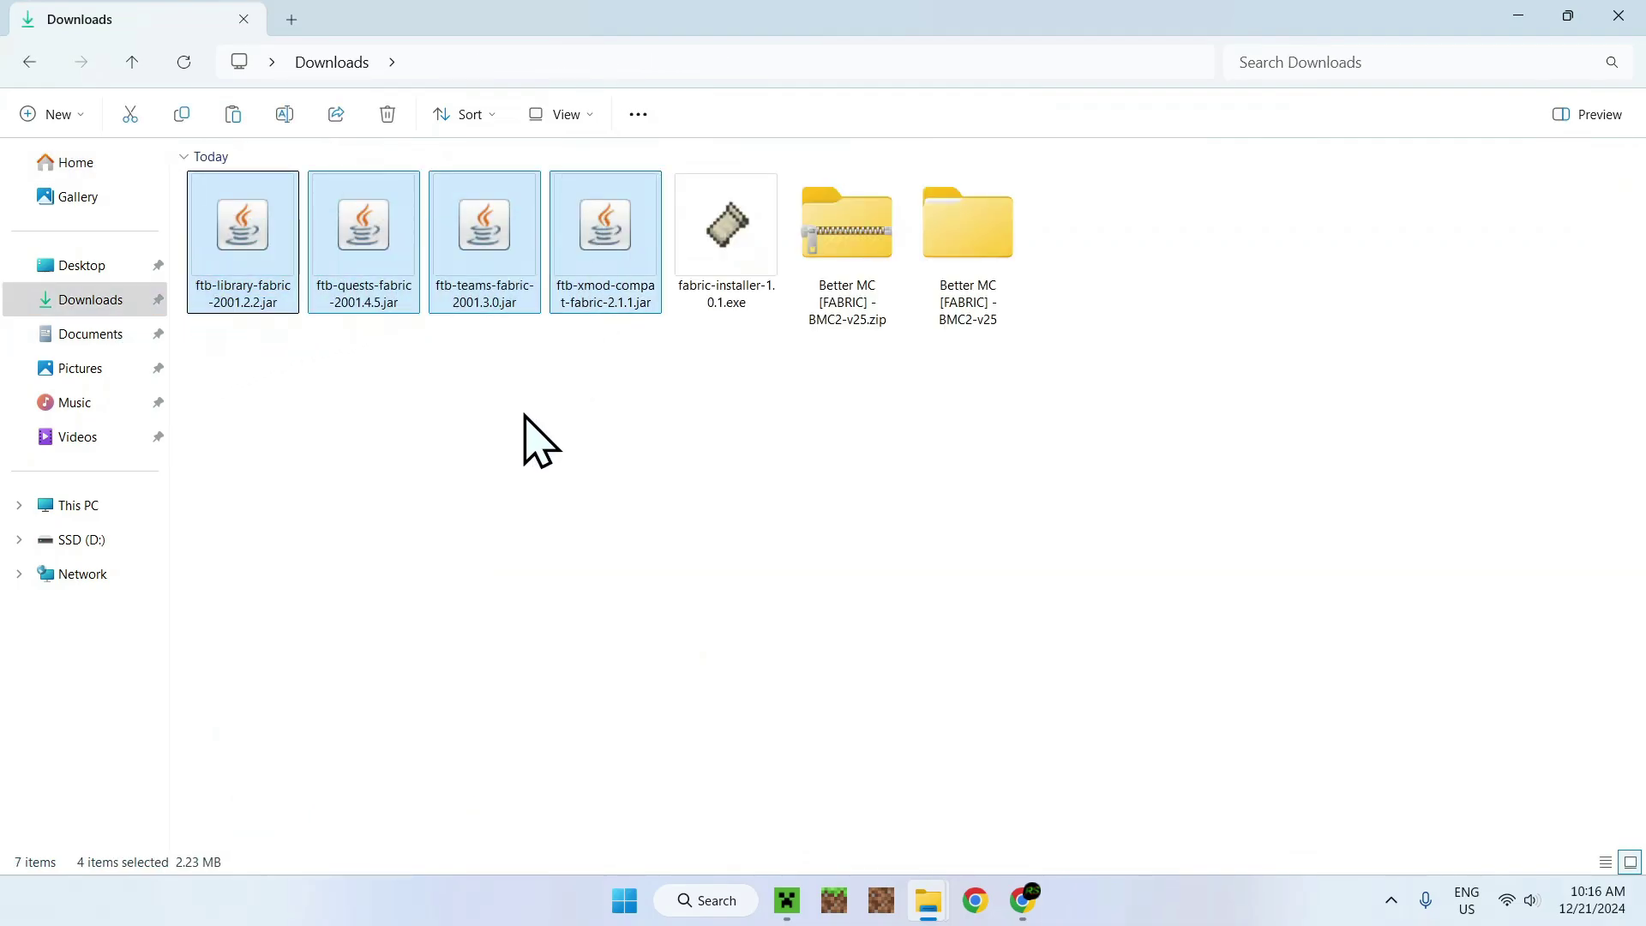
left_click(183, 120)
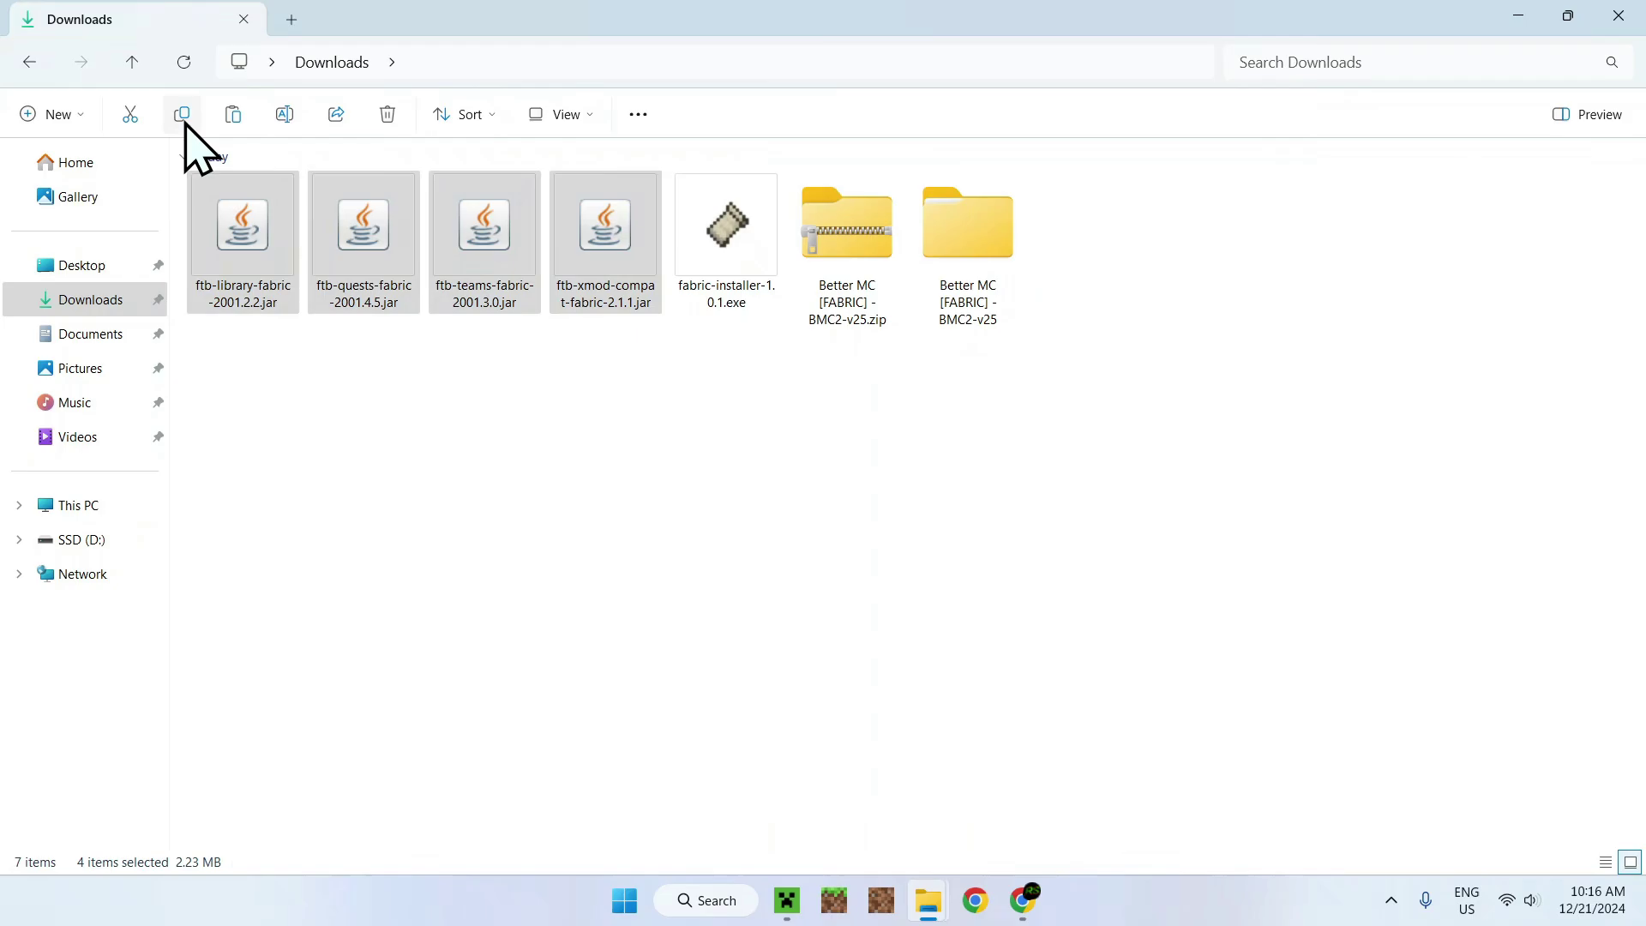
- Paste the copied FTB .jar files into the mods folder inside .minecraft
left_click(39, 72)
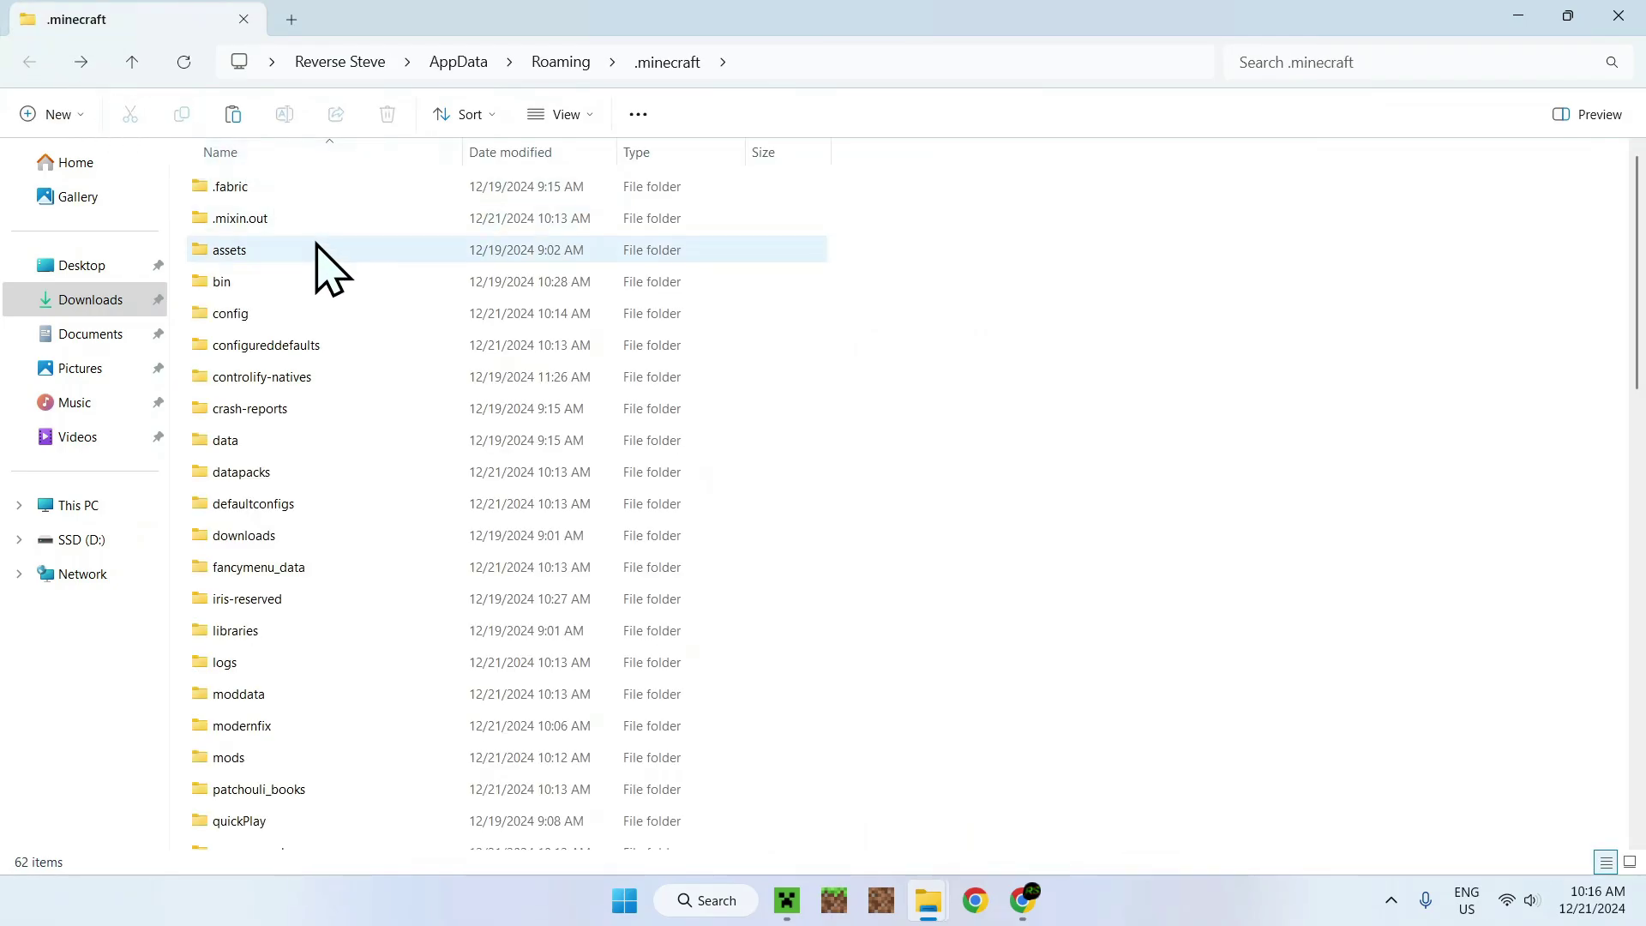
left_click(325, 755)
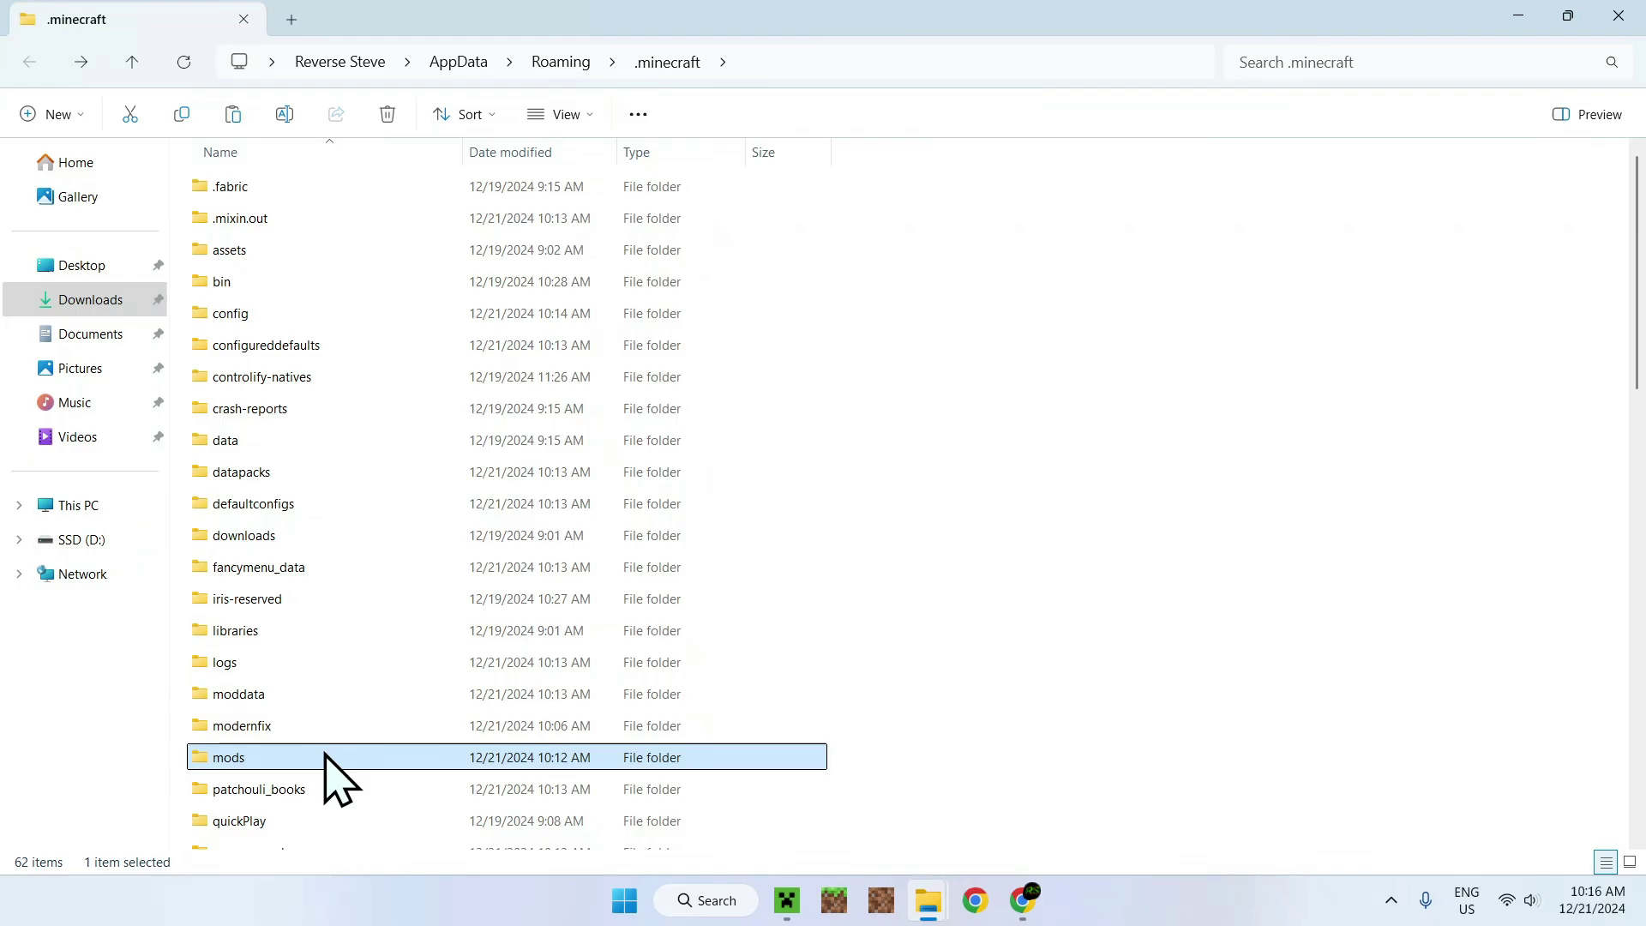
double_click(454, 759)
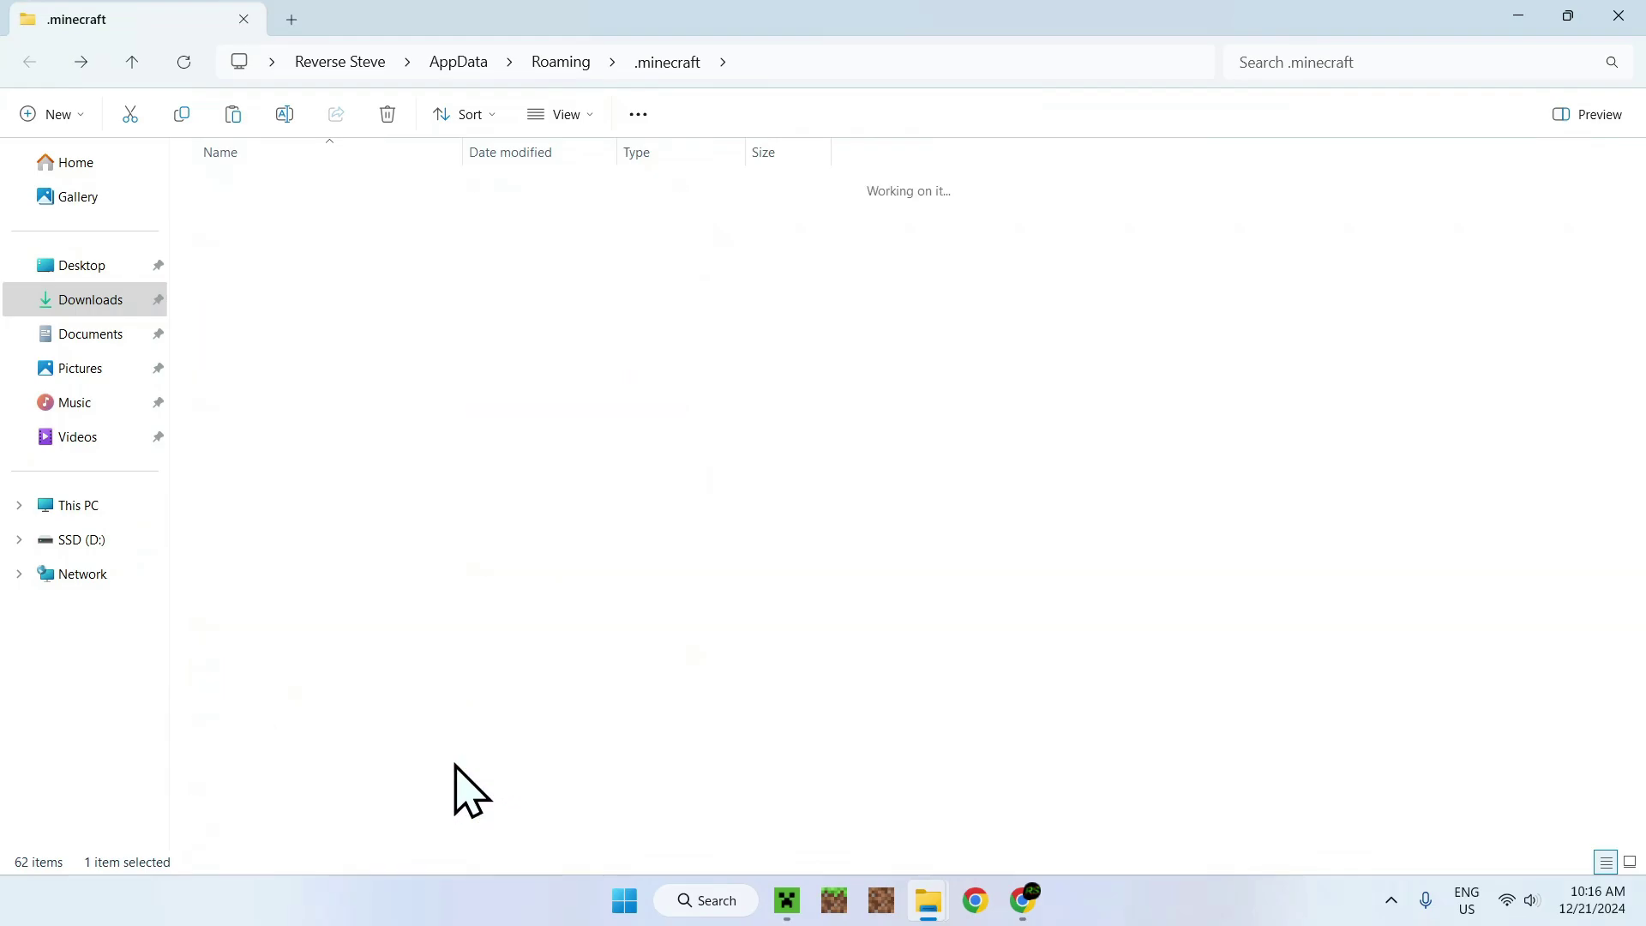
left_click(232, 114)
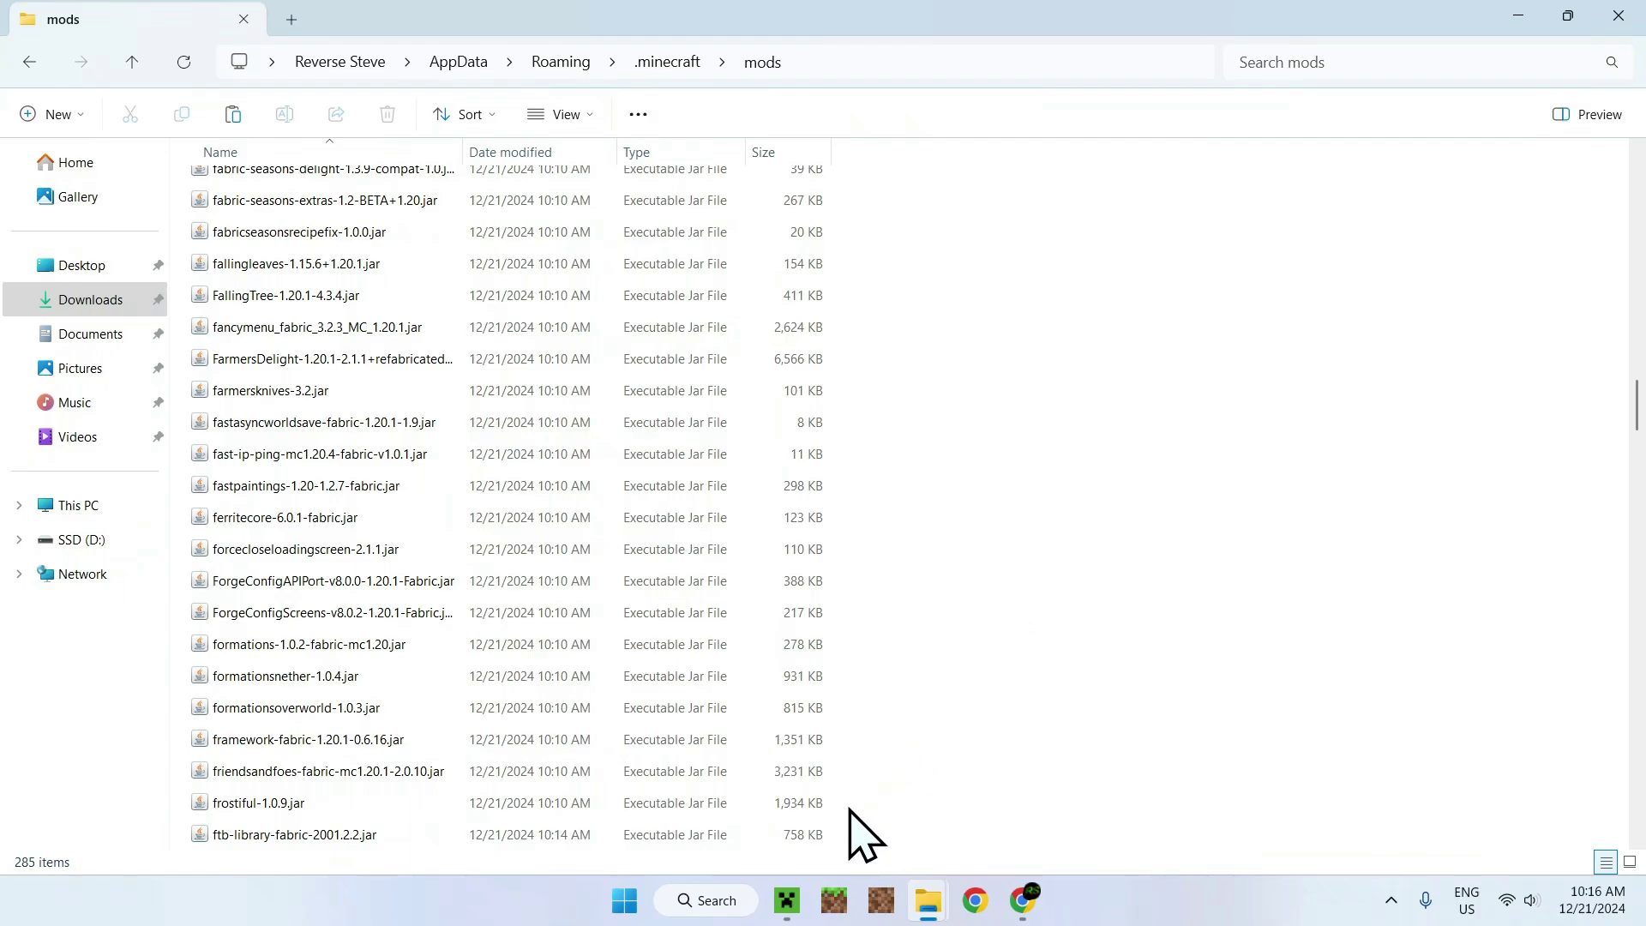
- Relaunch the fabric-loader-1.20.1 installation from the Minecraft Launcher, maximize the game window, and proceed past the memory notice
left_click(787, 900)
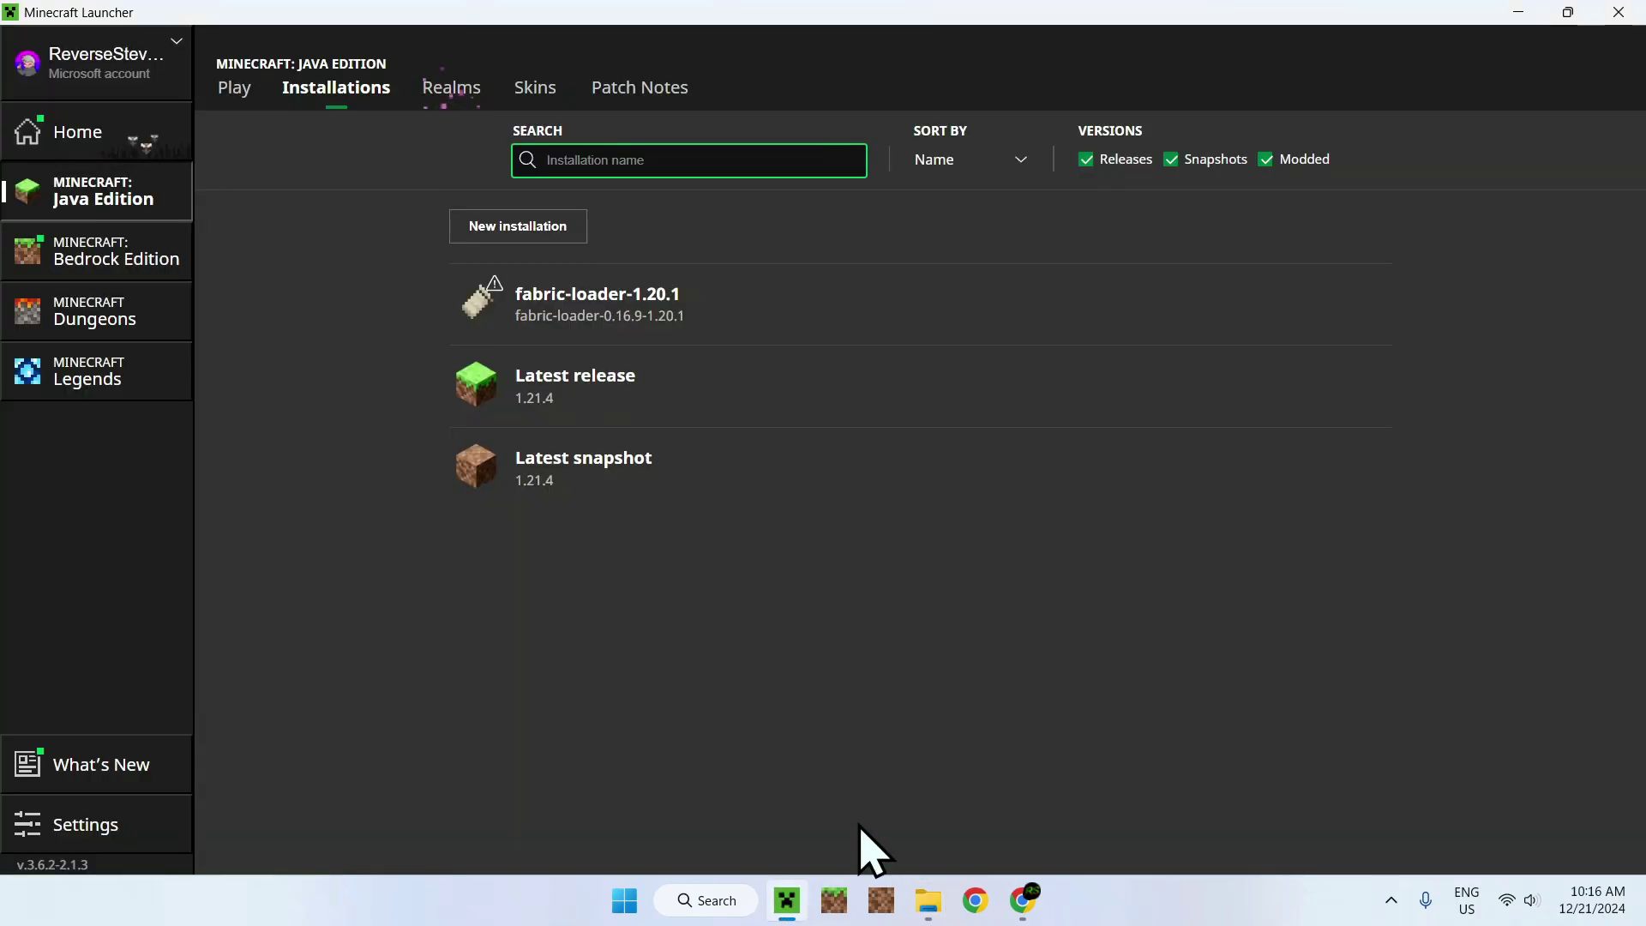
left_click(234, 89)
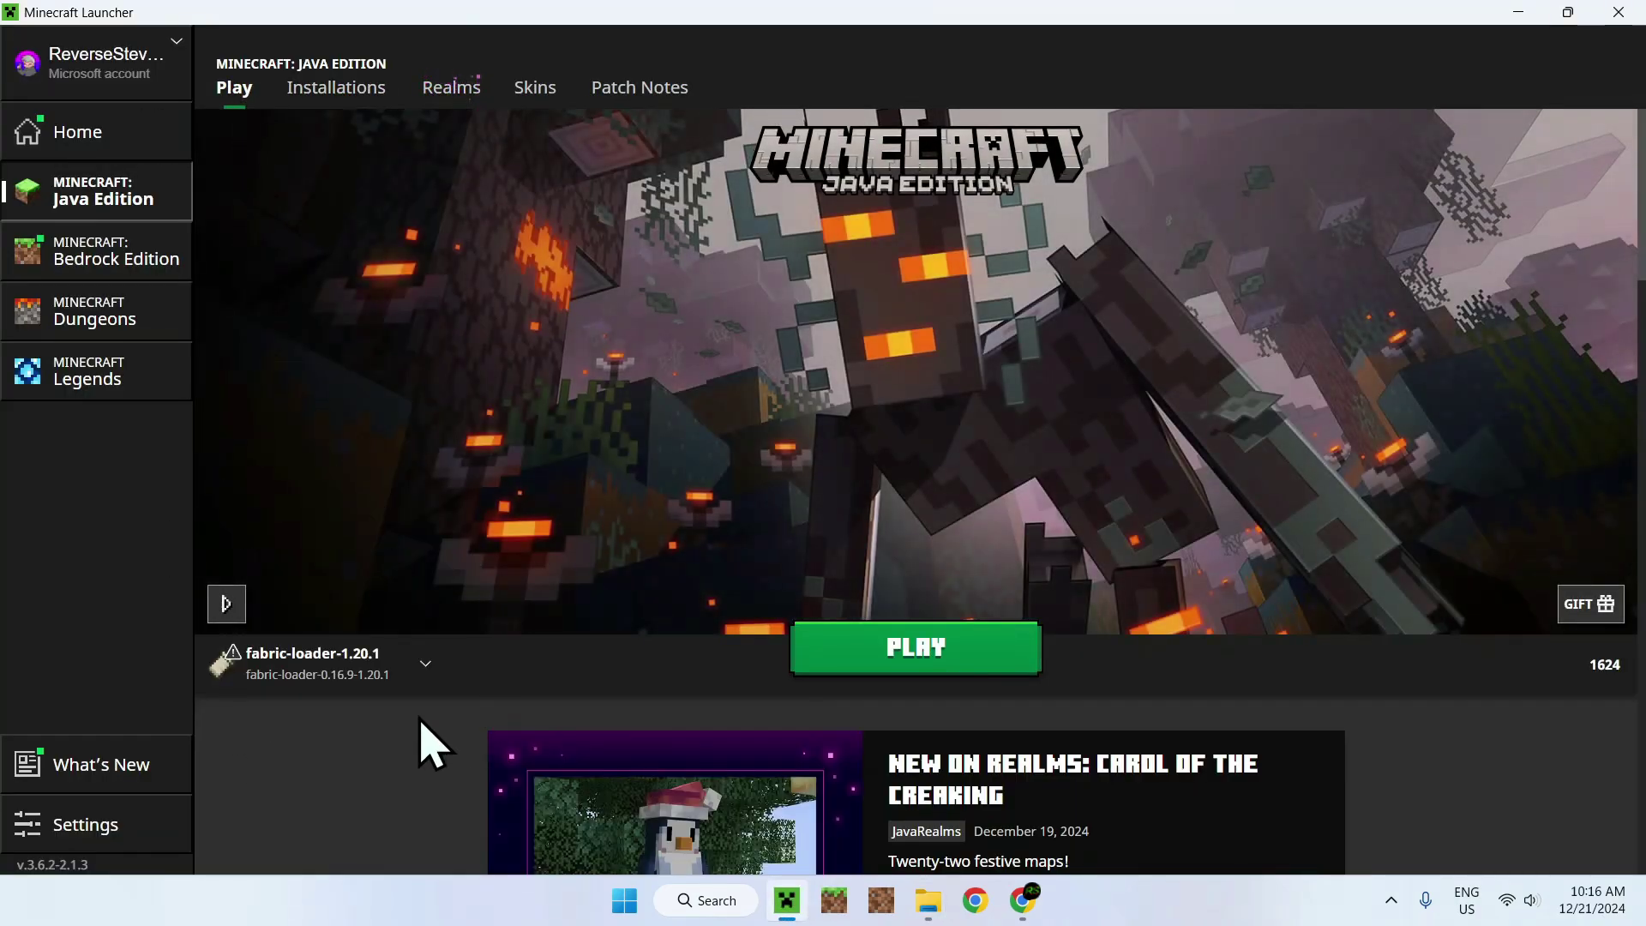
left_click(908, 671)
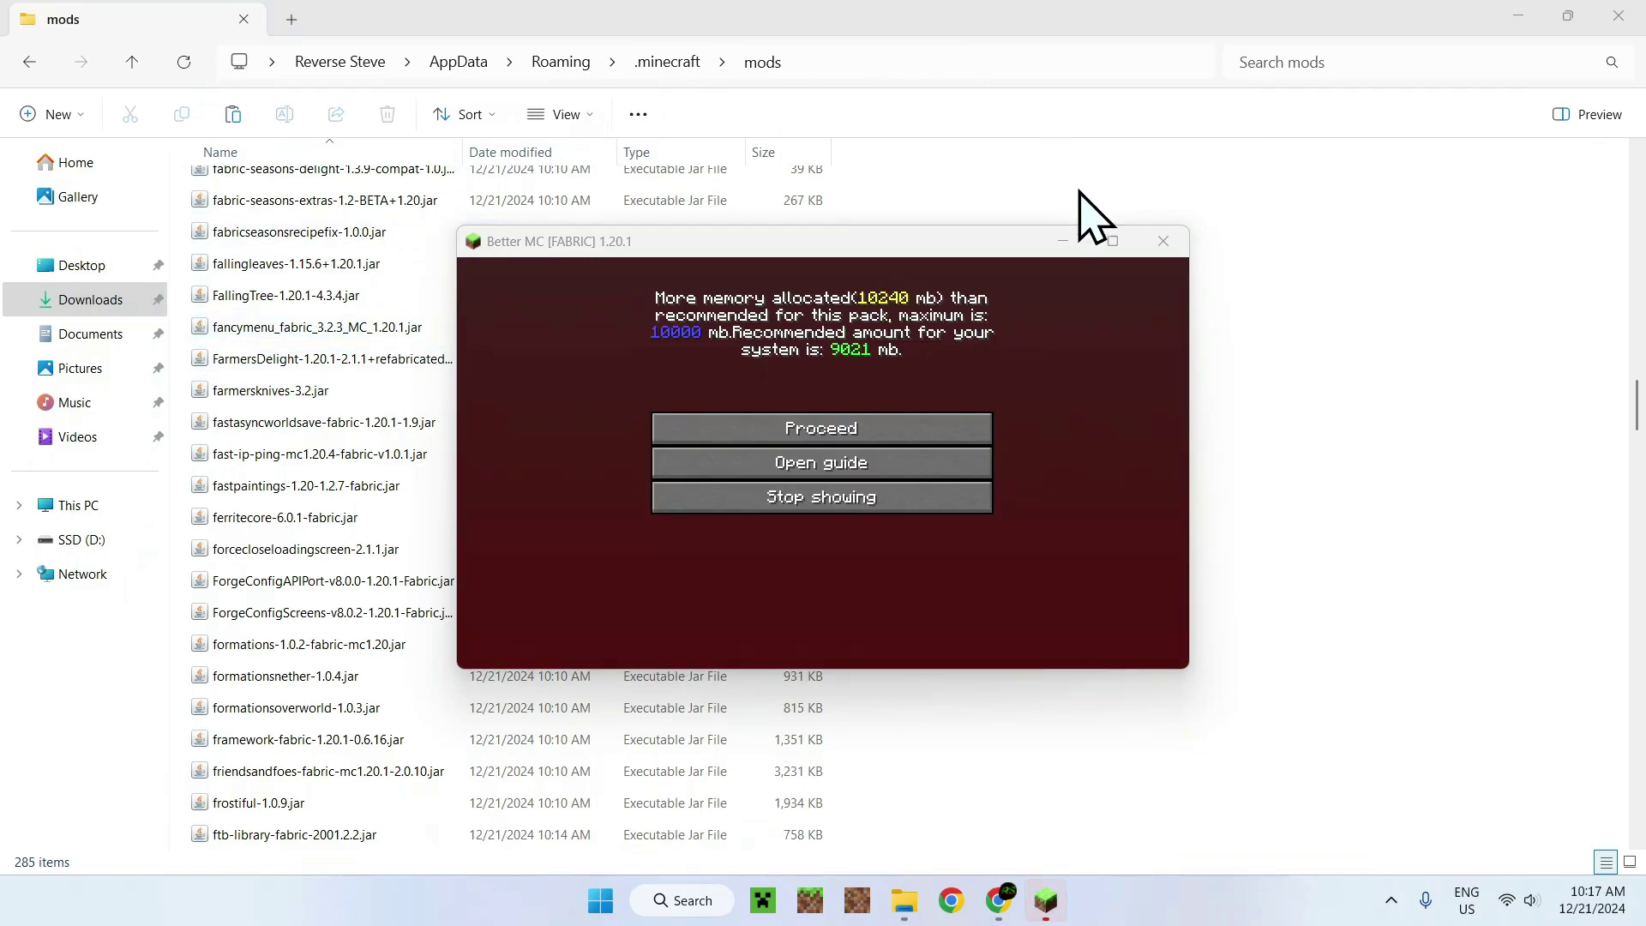
left_click(1113, 241)
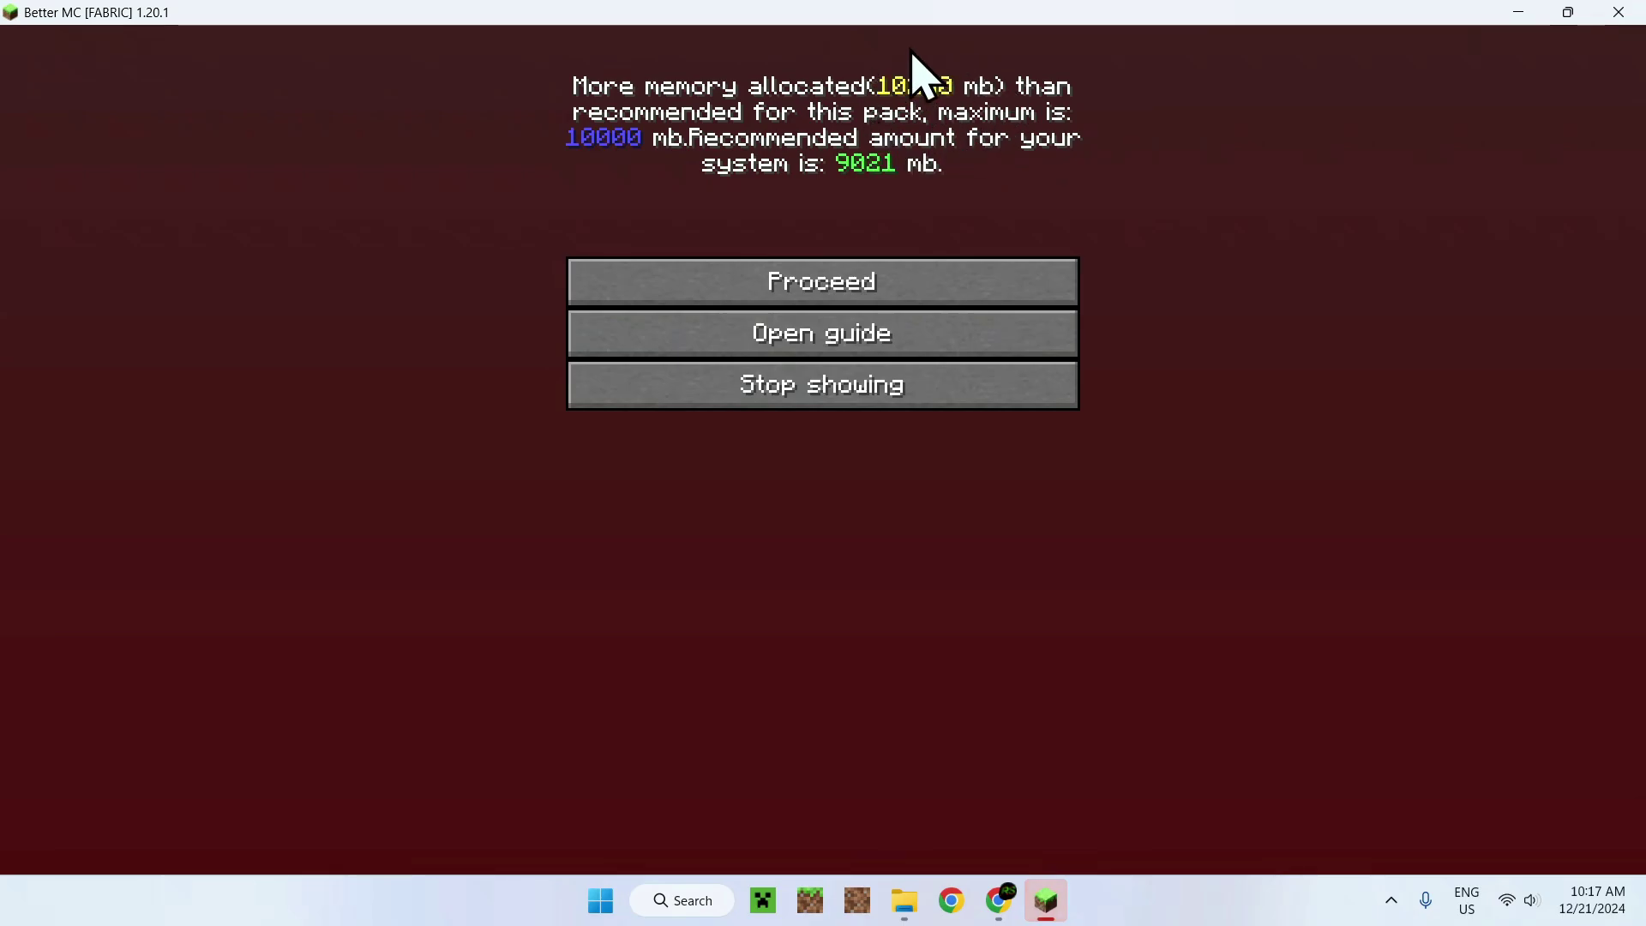
left_click(837, 285)
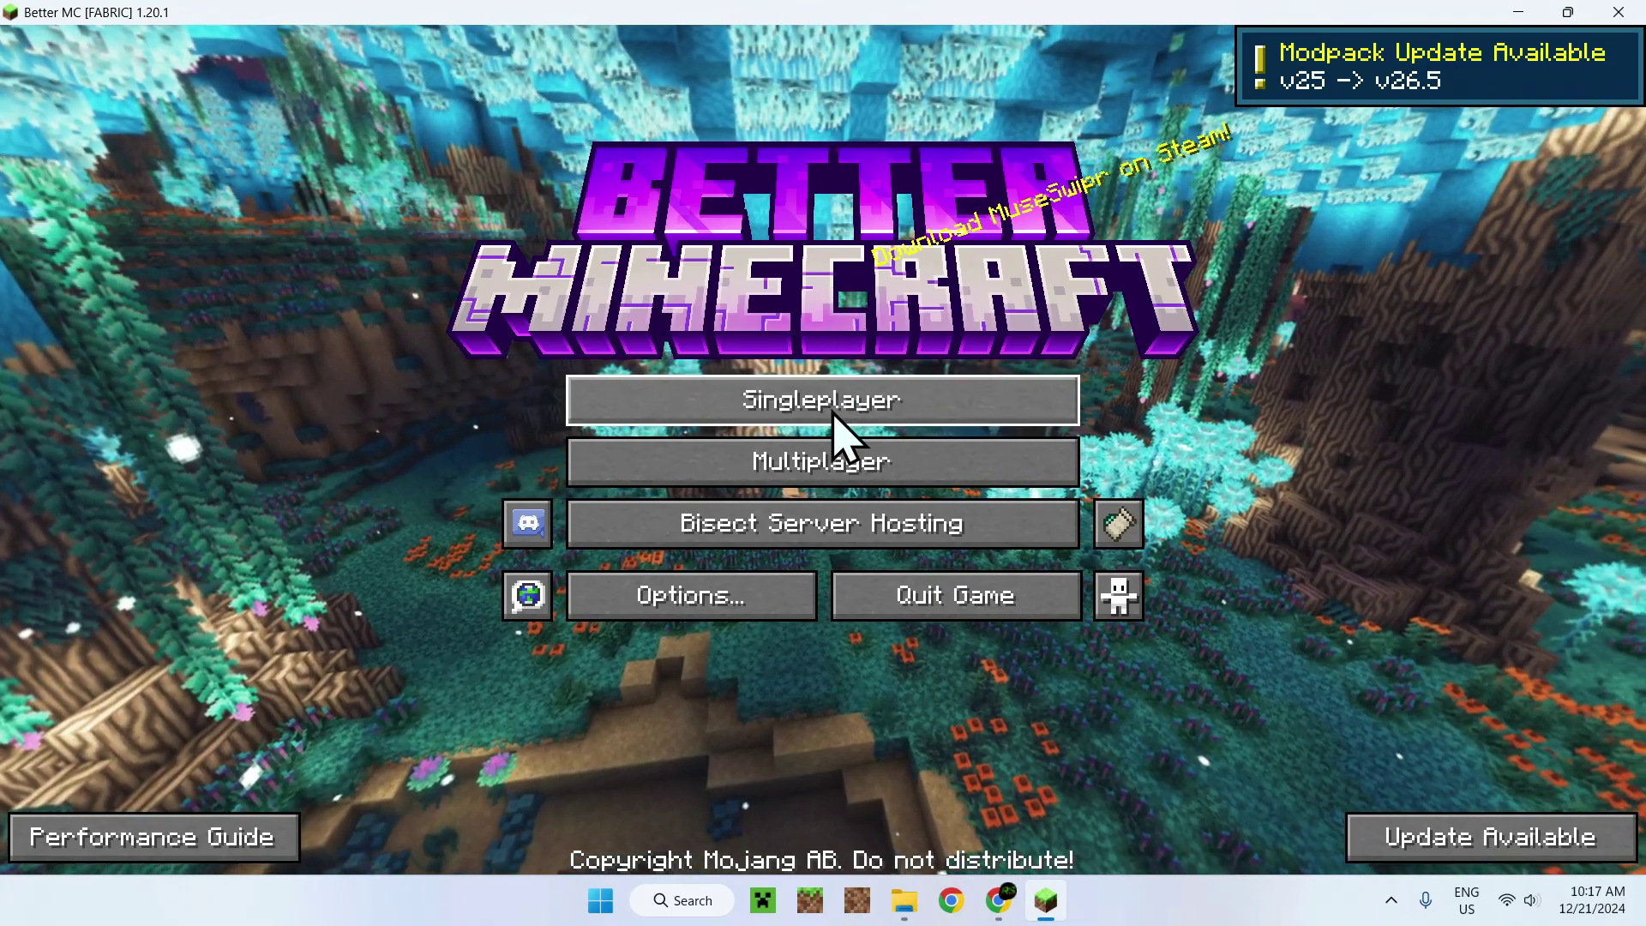
- Create a singleplayer world named New World with the game mode set to Creative
left_click(835, 417)
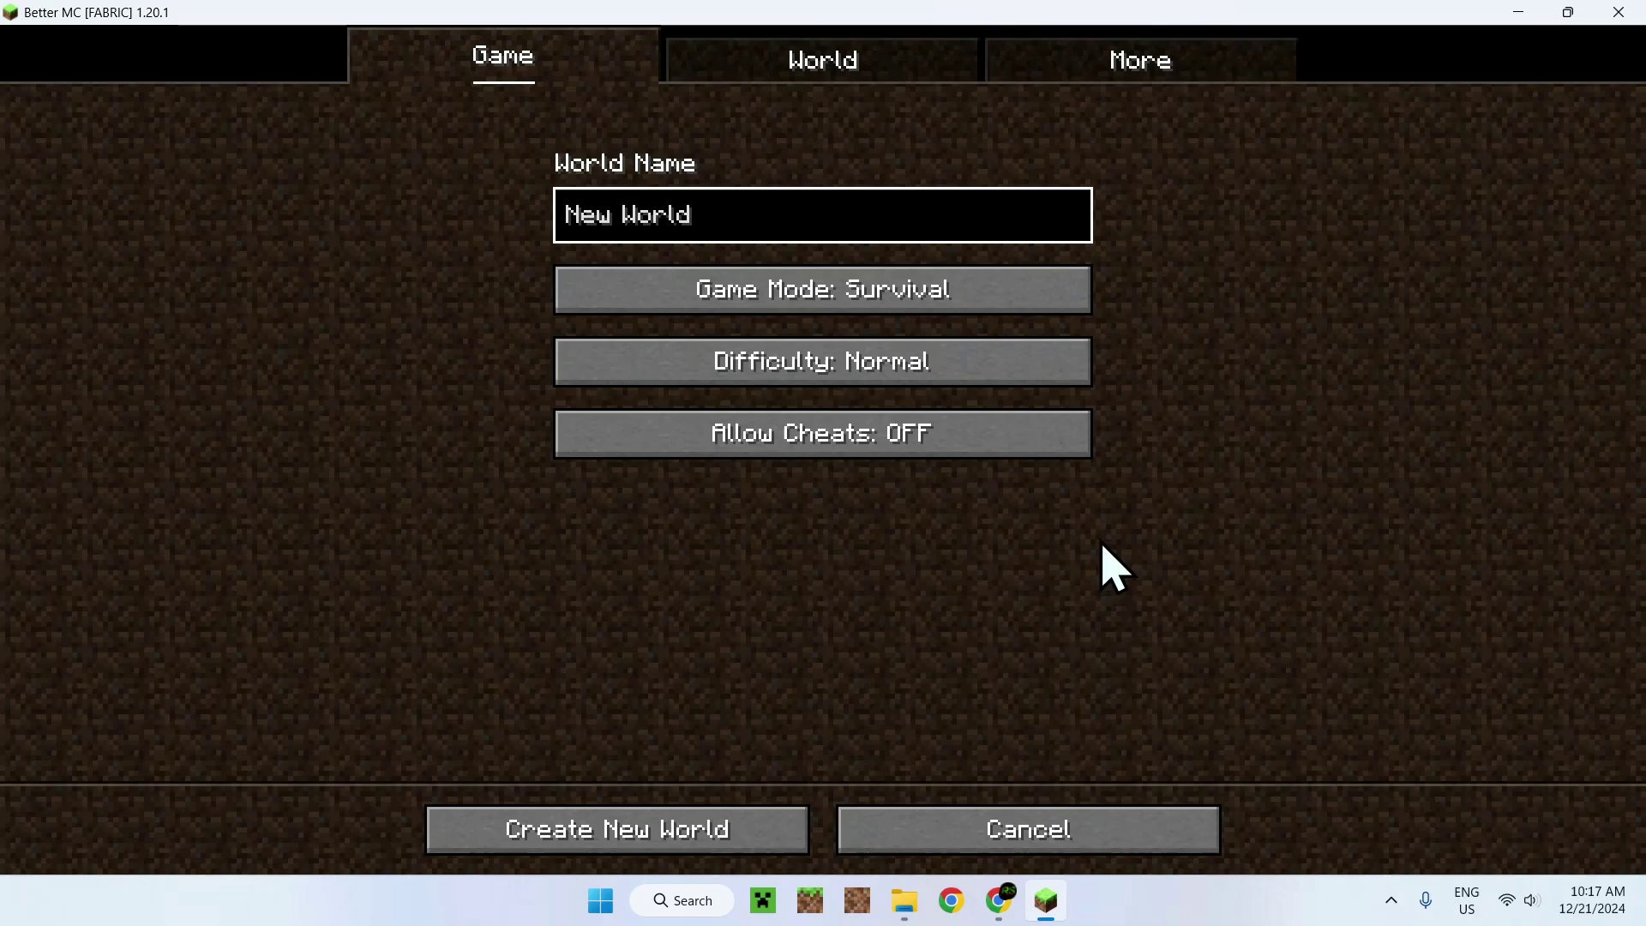
left_click(862, 300)
left_click(861, 300)
left_click(592, 810)
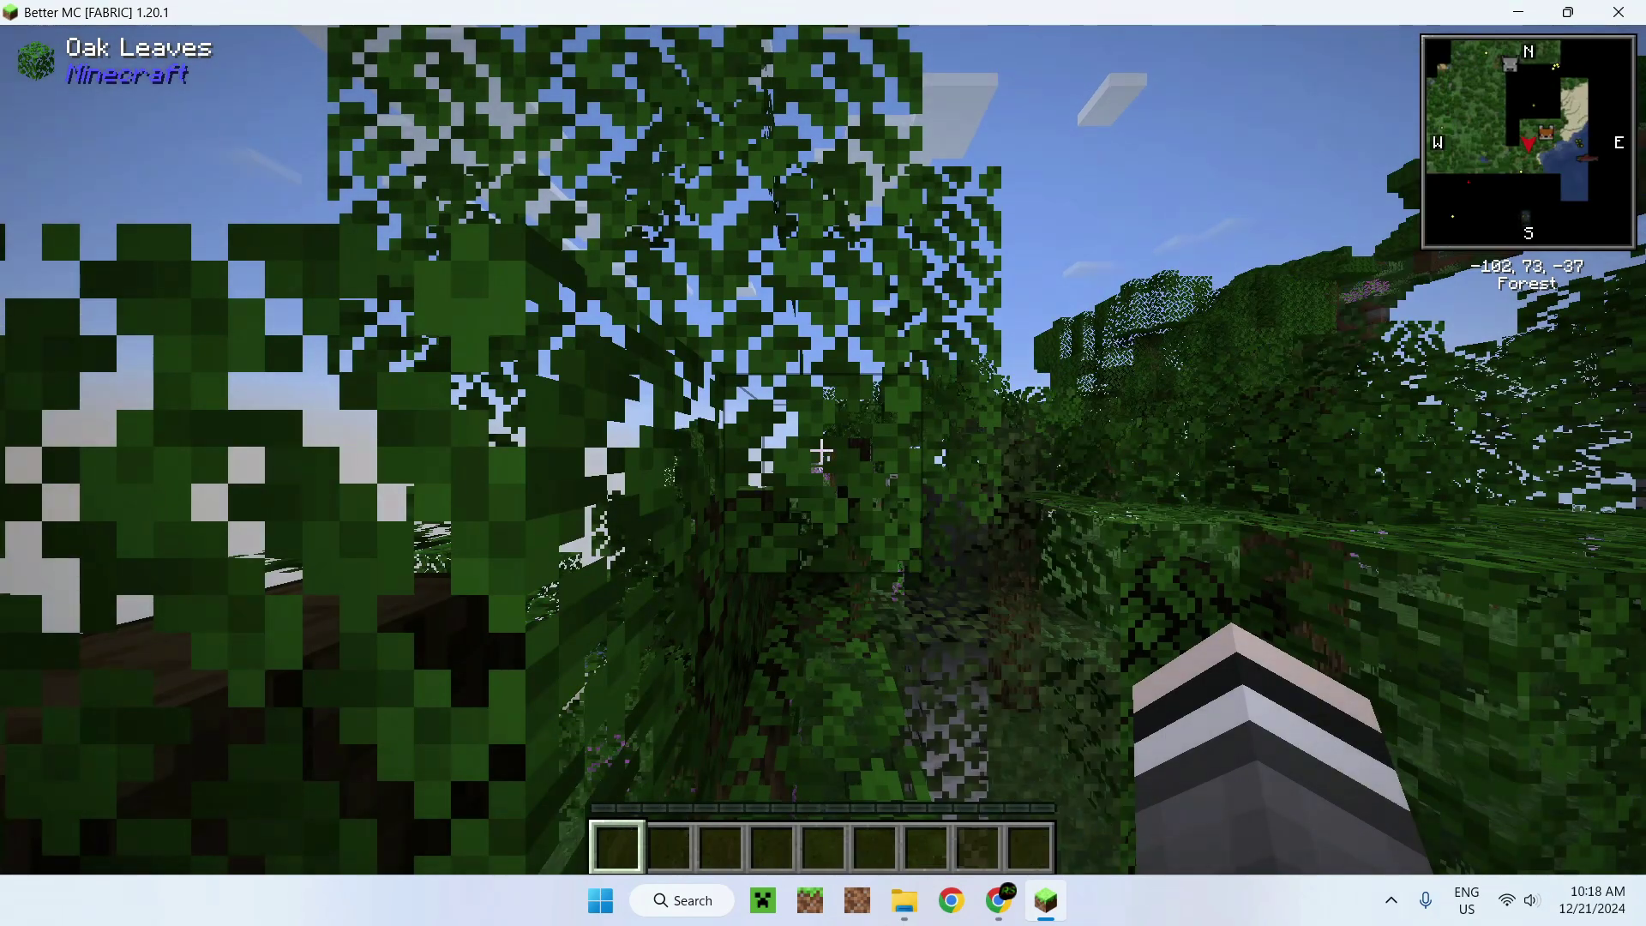
- Fly over the forest and descend to the wooden building to examine the modpack's generated world
key("w")
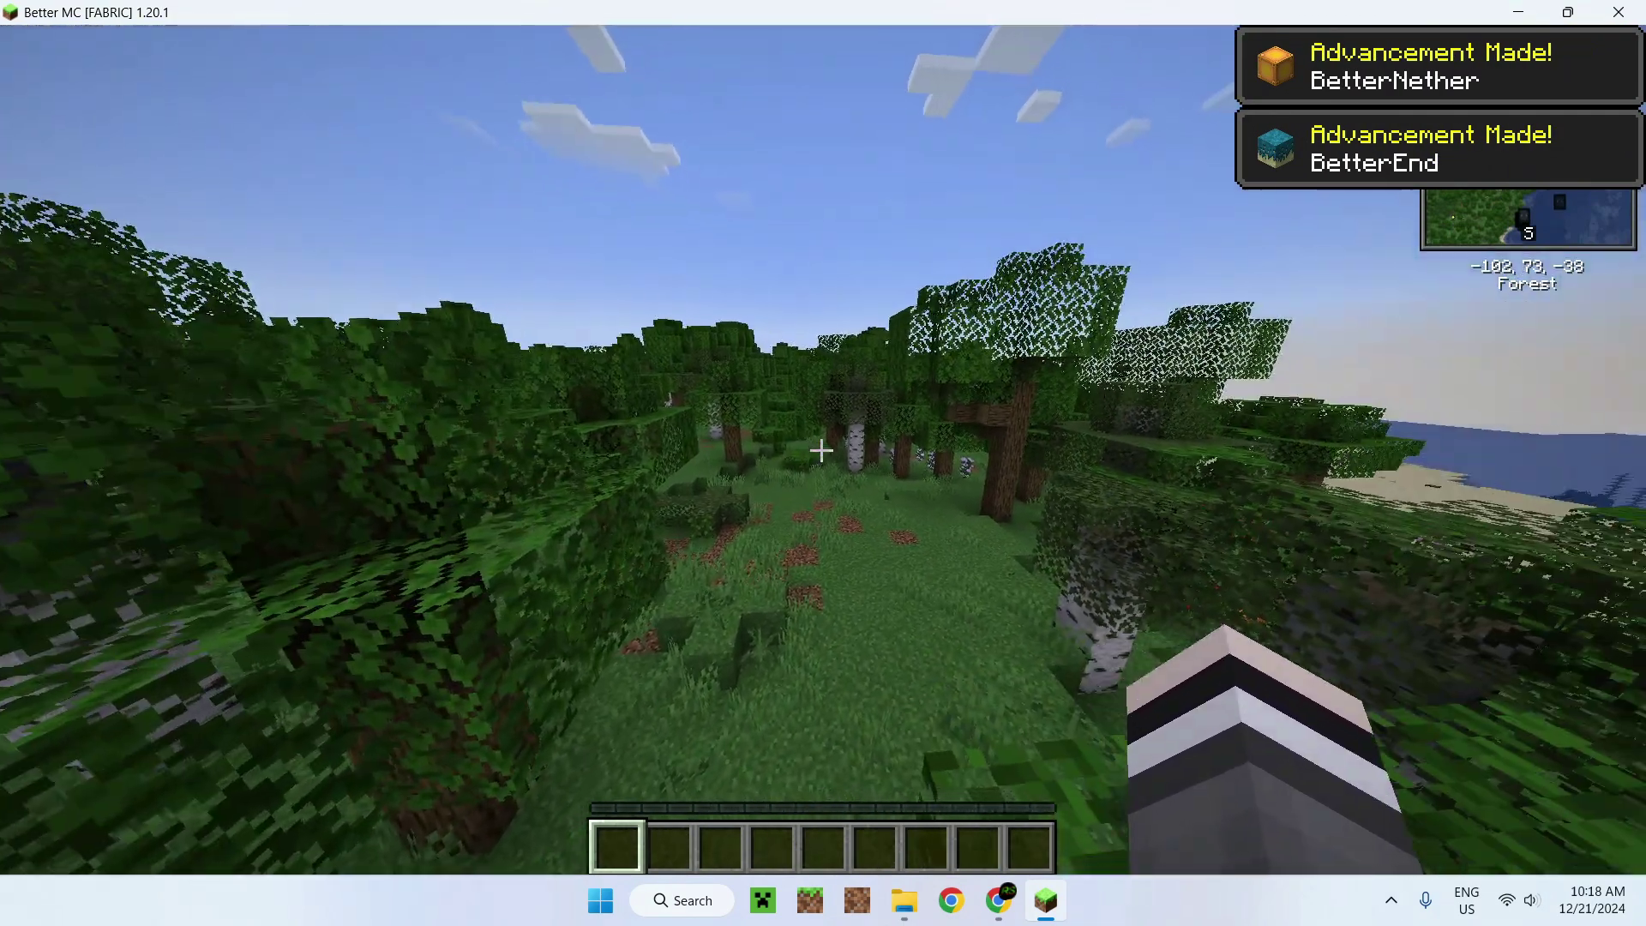
key("w")
key("space")
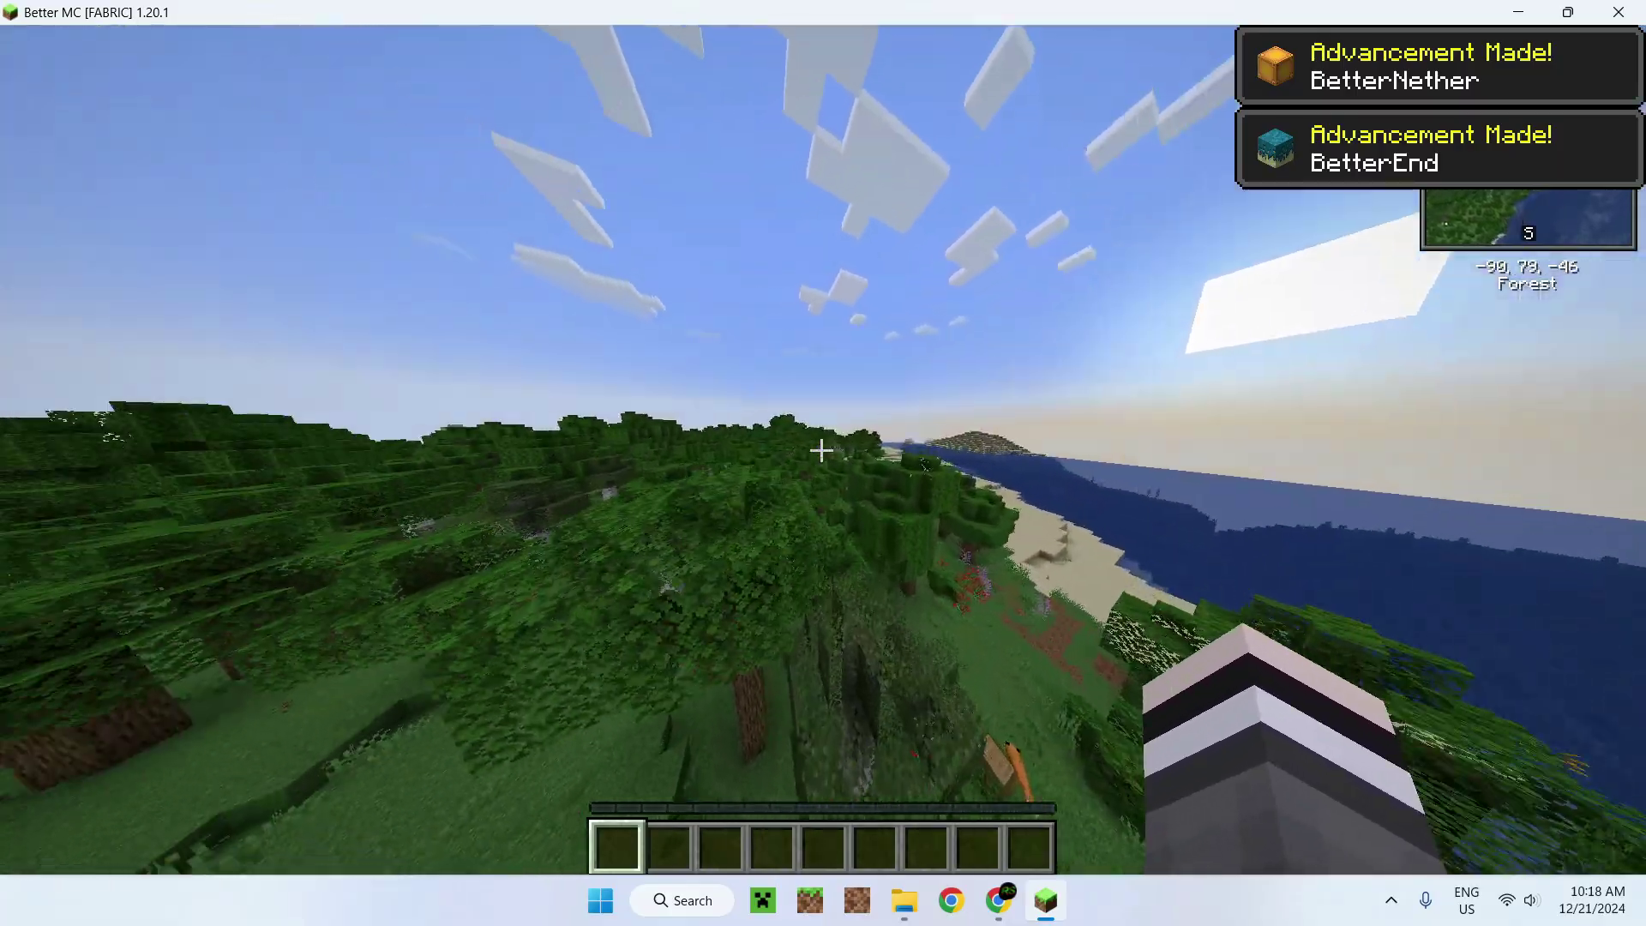
key("w")
key("space")
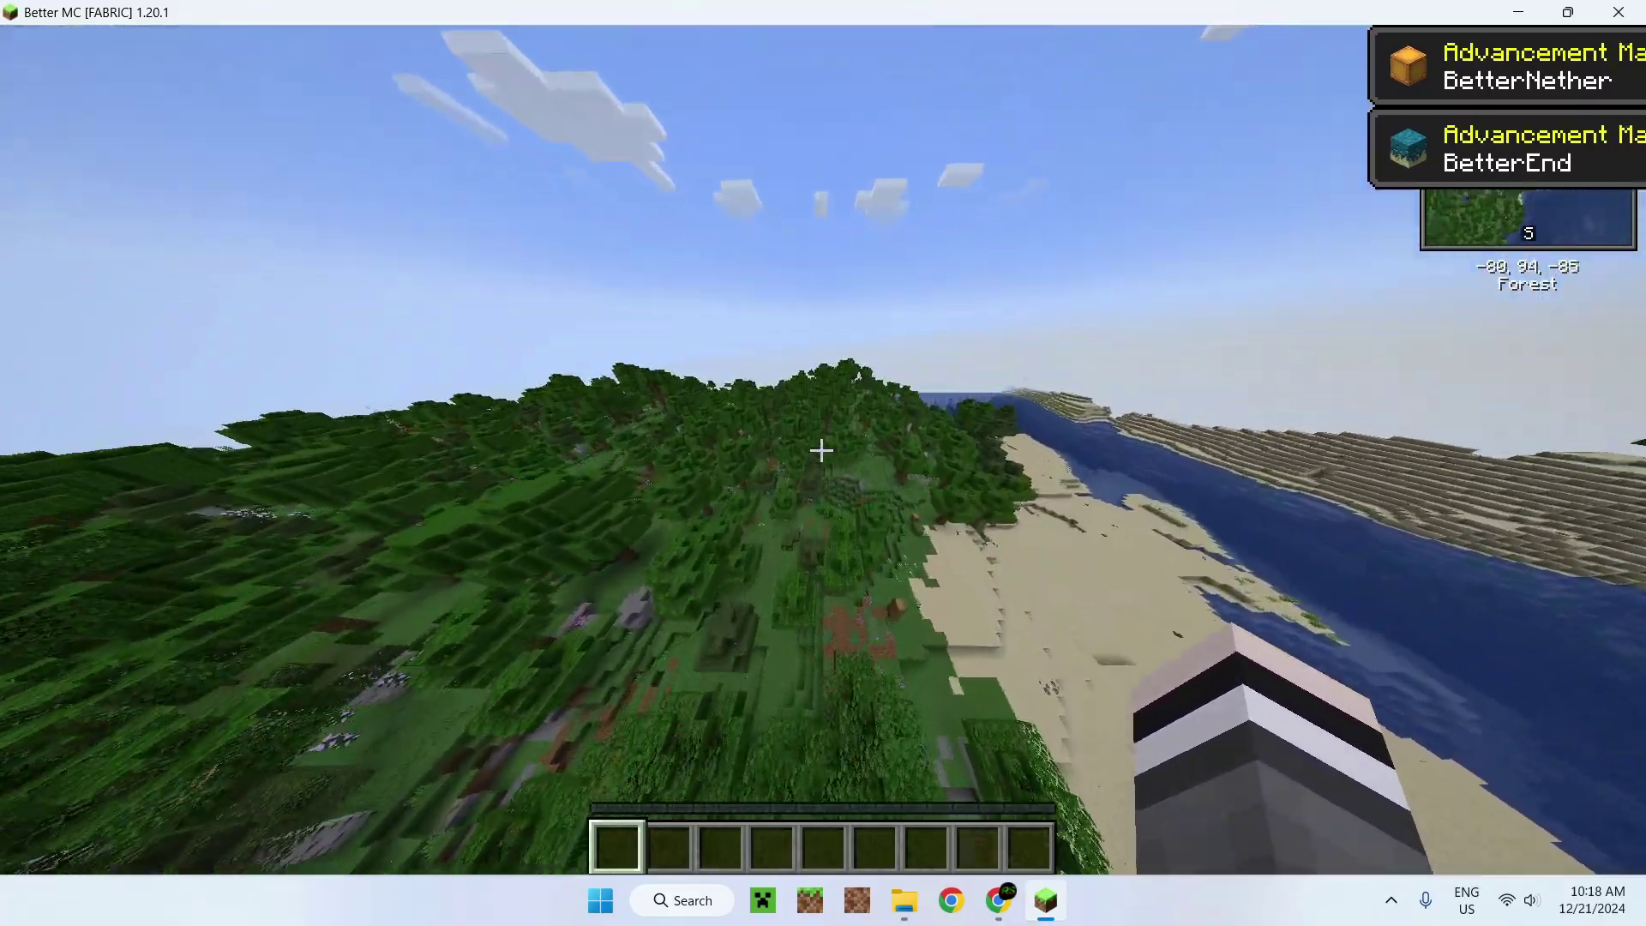
key("w")
key("space")
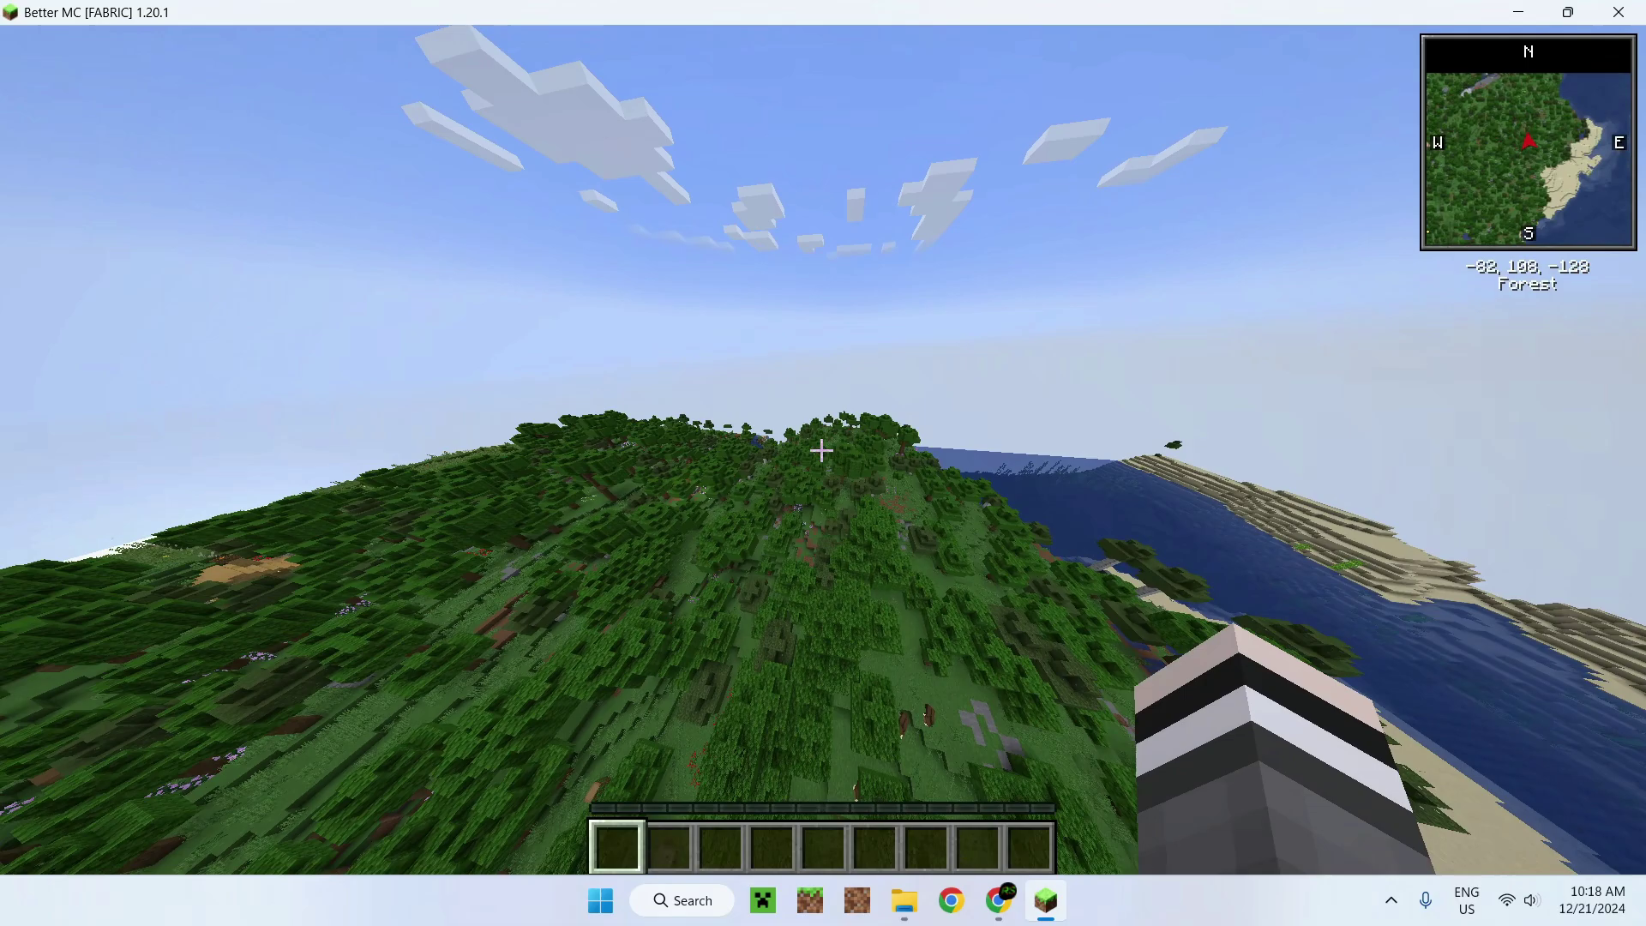
key("w")
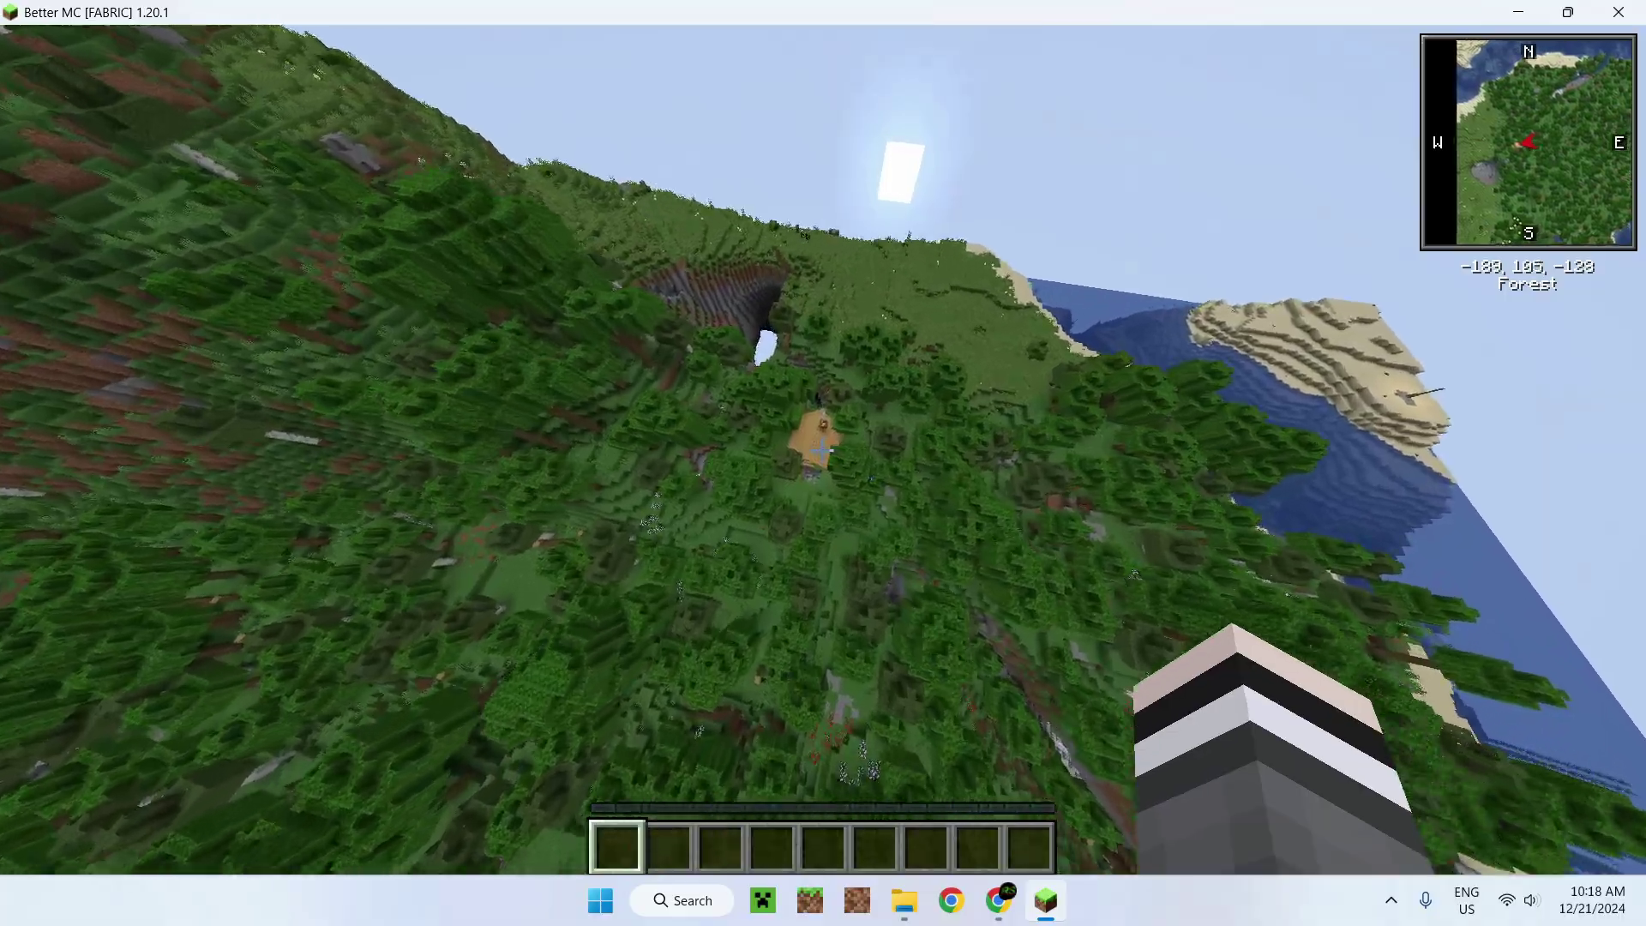
key("w")
key("shift")
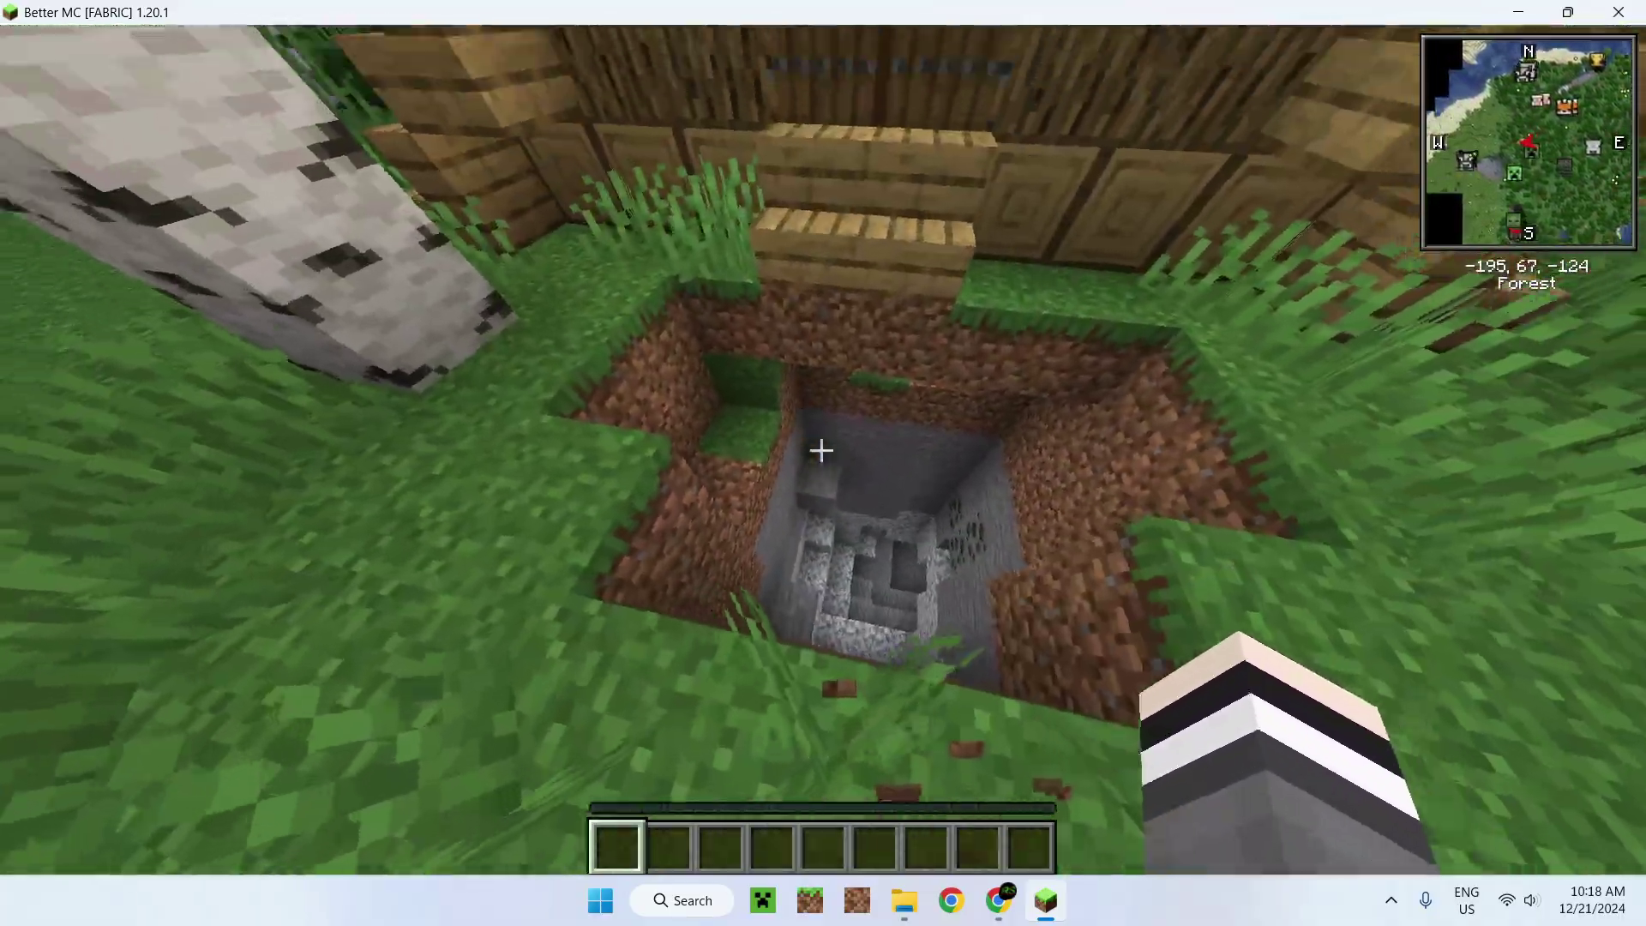
key("w")
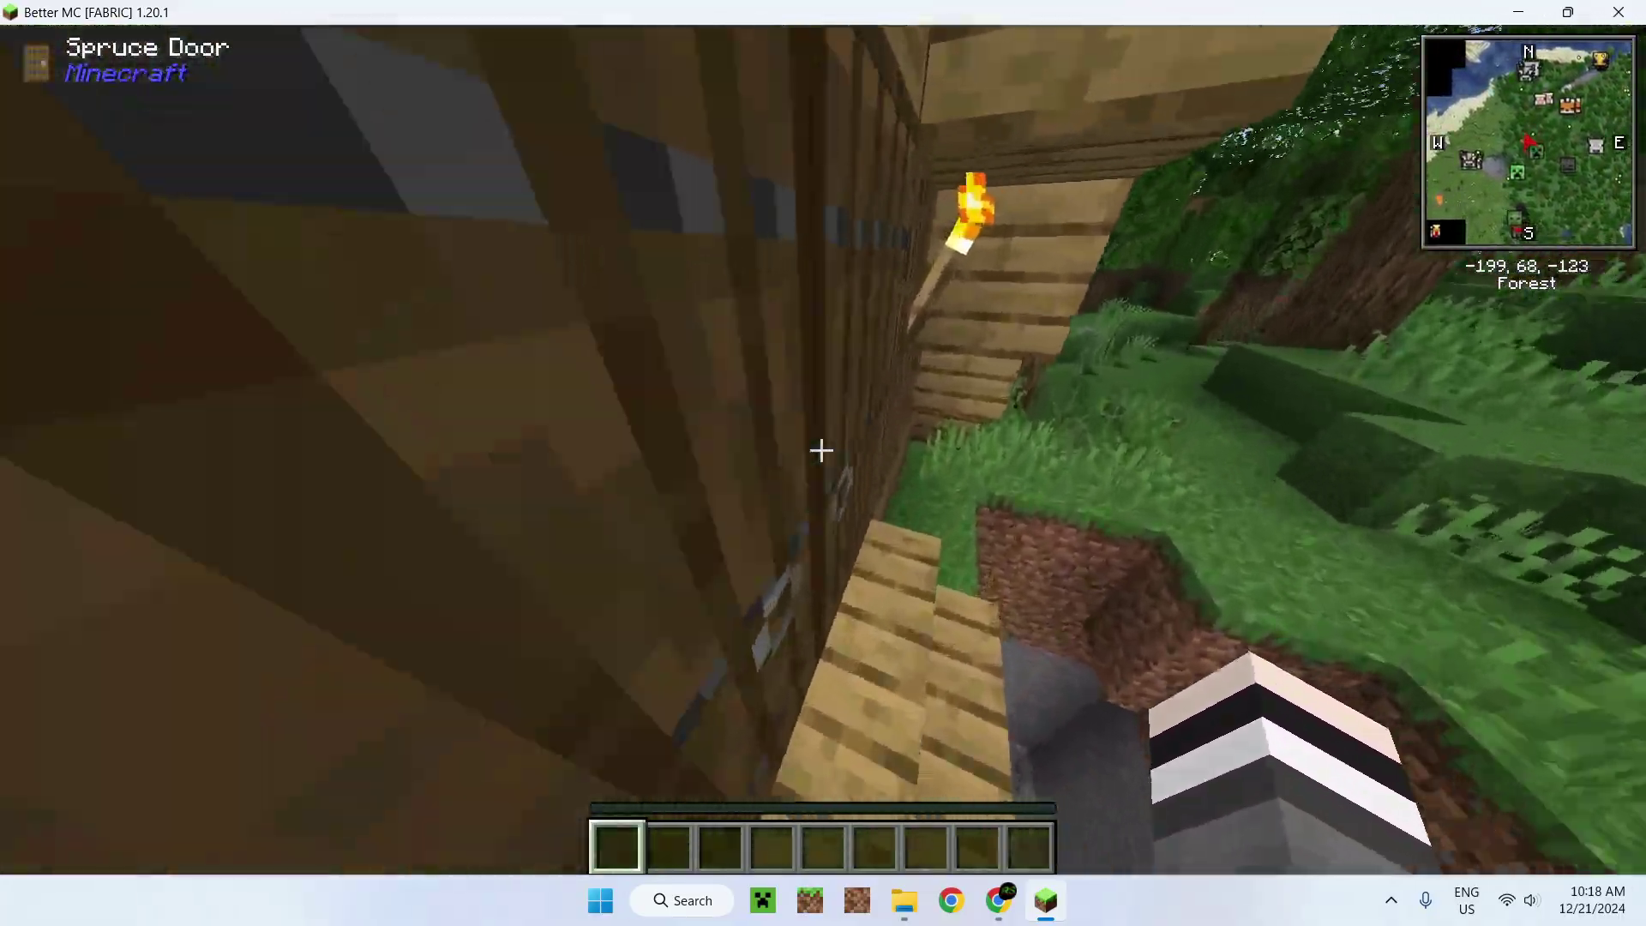